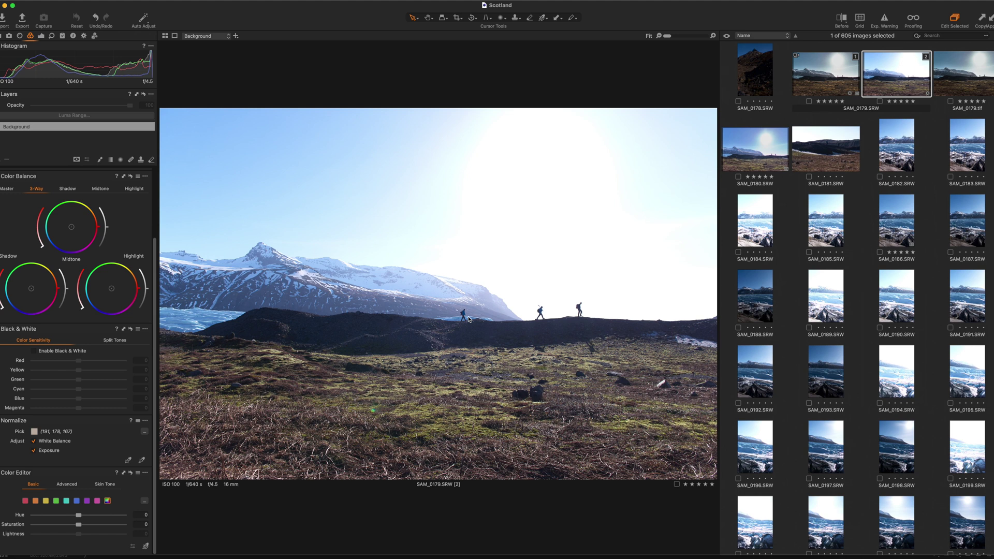
# Step: Compare SAM_0179.tif with the first SAM_0179.SRW variant in the exposure tools, and select that variant's Background layer
pyautogui.click(975, 85)
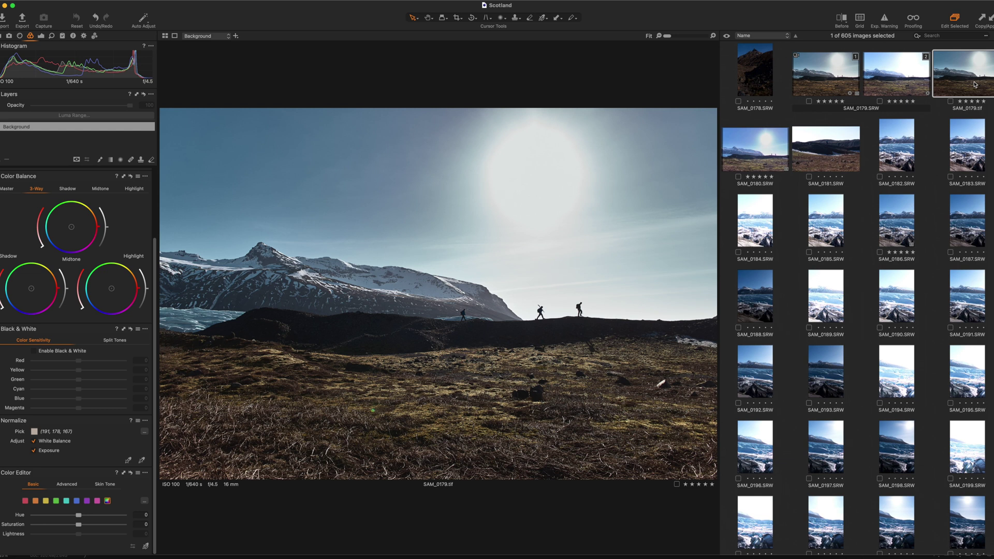
pyautogui.click(41, 36)
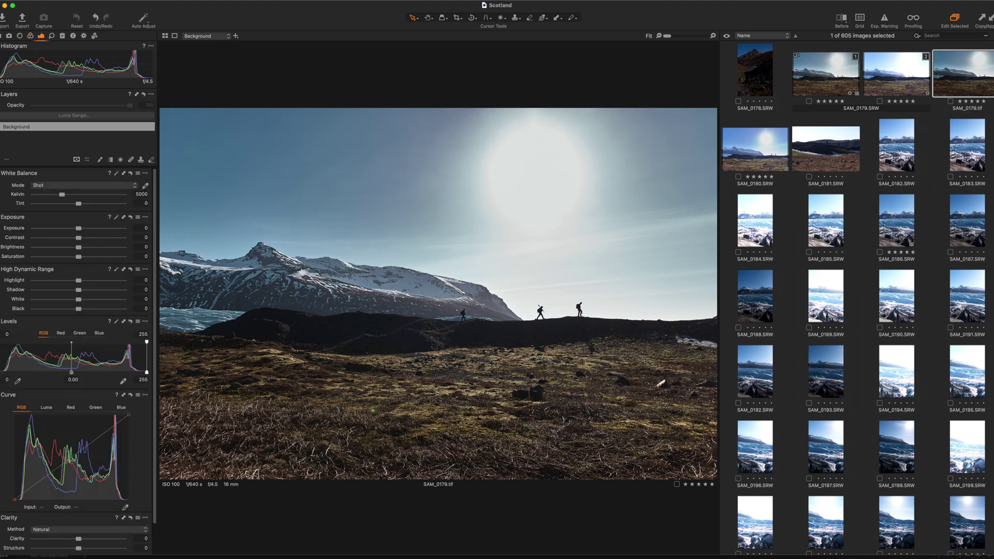
pyautogui.click(805, 83)
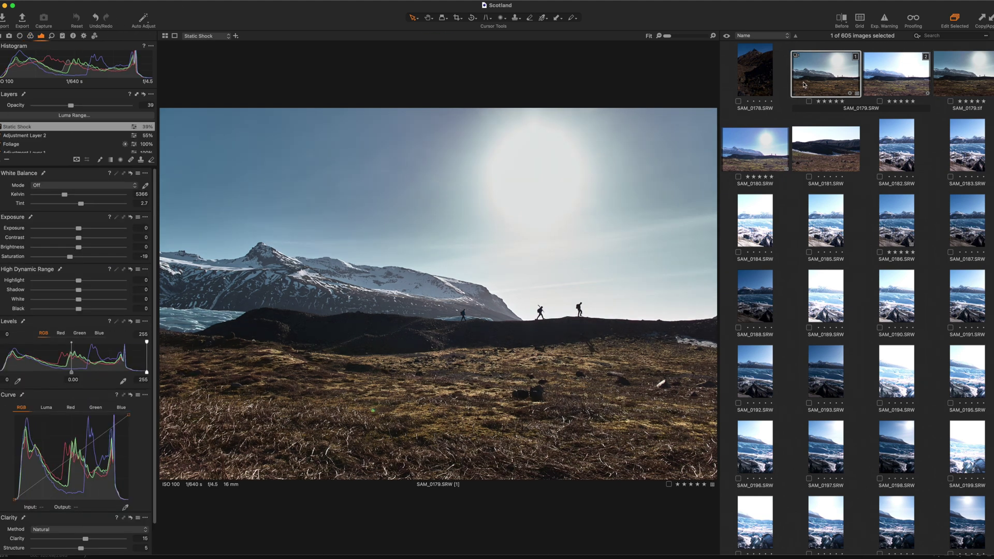
pyautogui.scroll(-1, 32, 144)
pyautogui.click(32, 148)
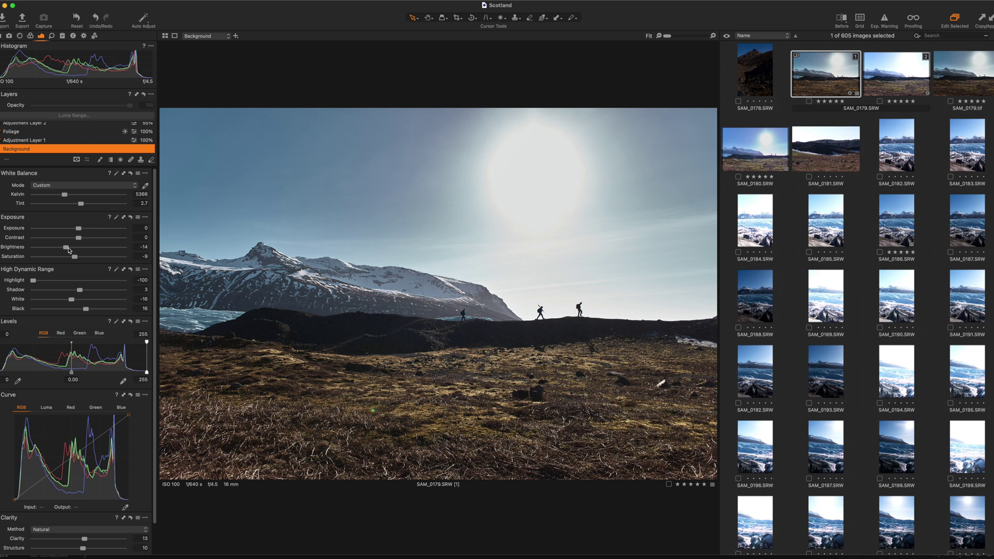
# Step: Try a much higher Brightness and Saturation 5 on the Background layer, restoring Brightness to -14 and undoing the Saturation change
pyautogui.moveTo(66, 248); pyautogui.dragTo(135, 249)
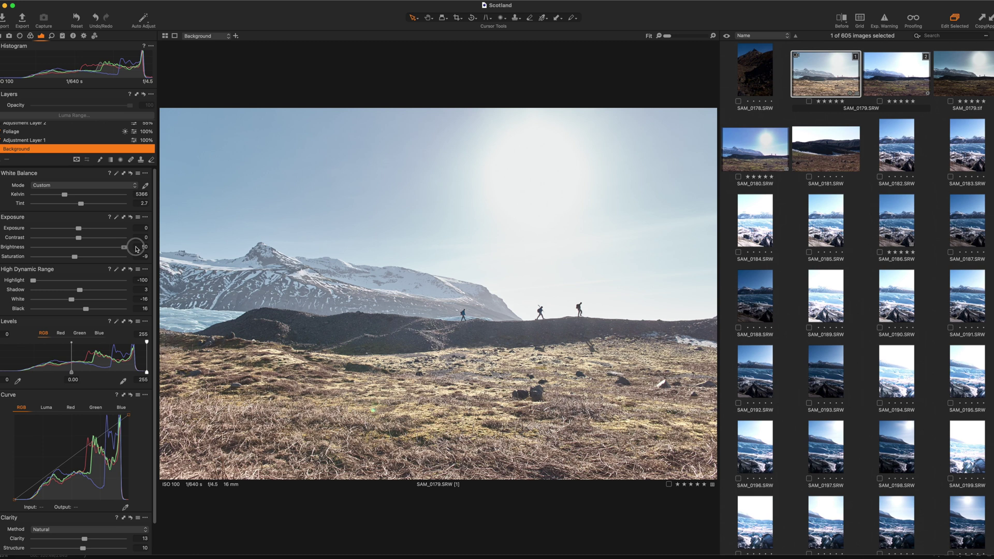
pyautogui.moveTo(124, 247); pyautogui.dragTo(74, 248)
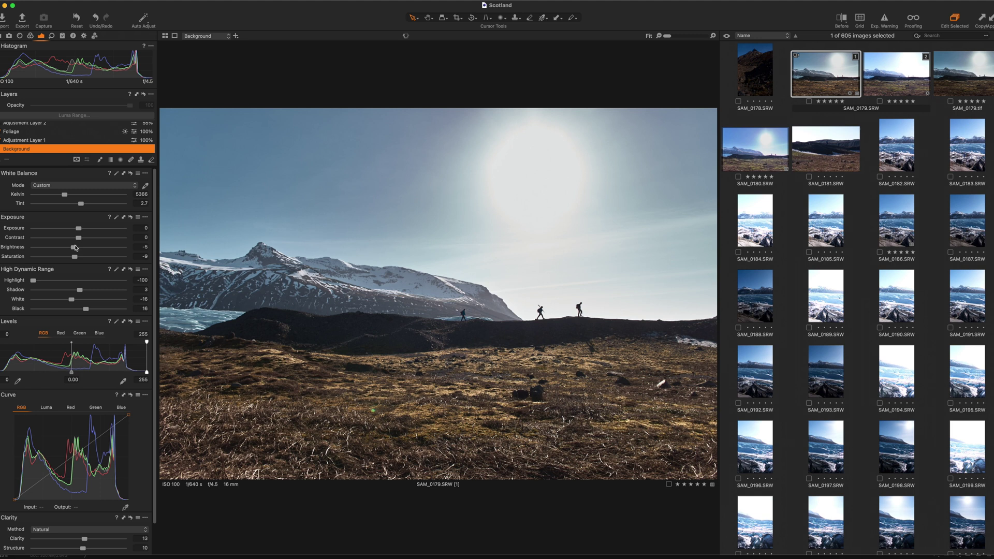
pyautogui.moveTo(75, 247); pyautogui.dragTo(66, 249)
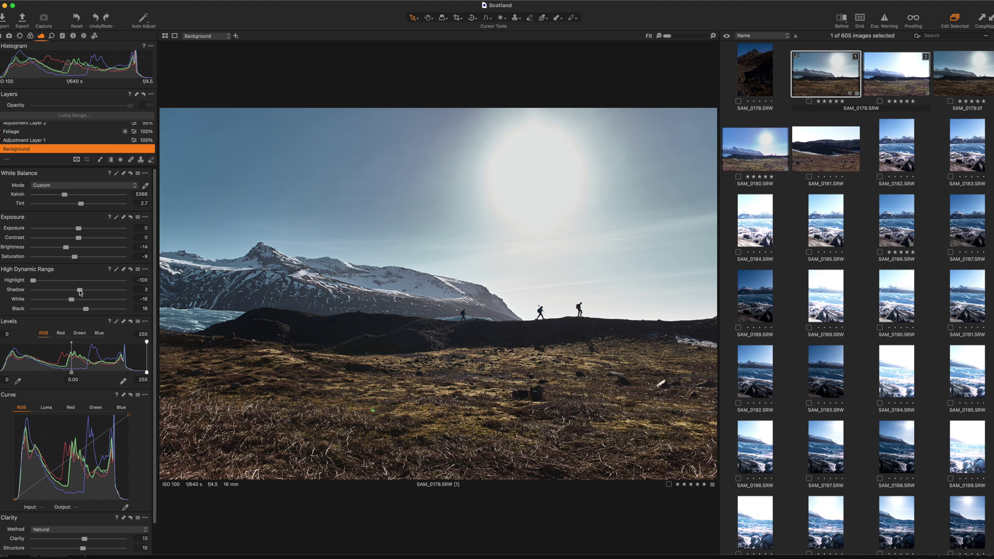
pyautogui.moveTo(75, 257); pyautogui.dragTo(81, 257)
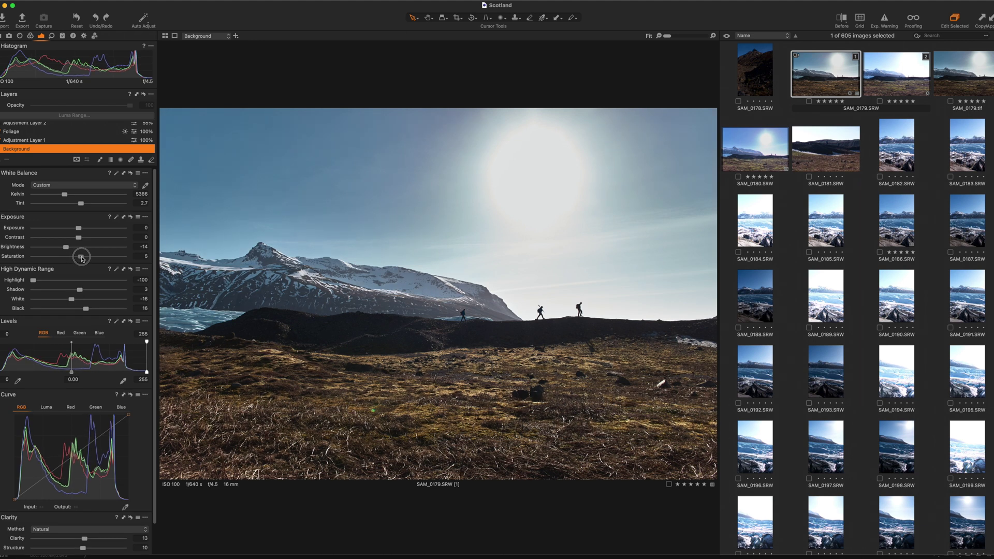
pyautogui.press('super+z')
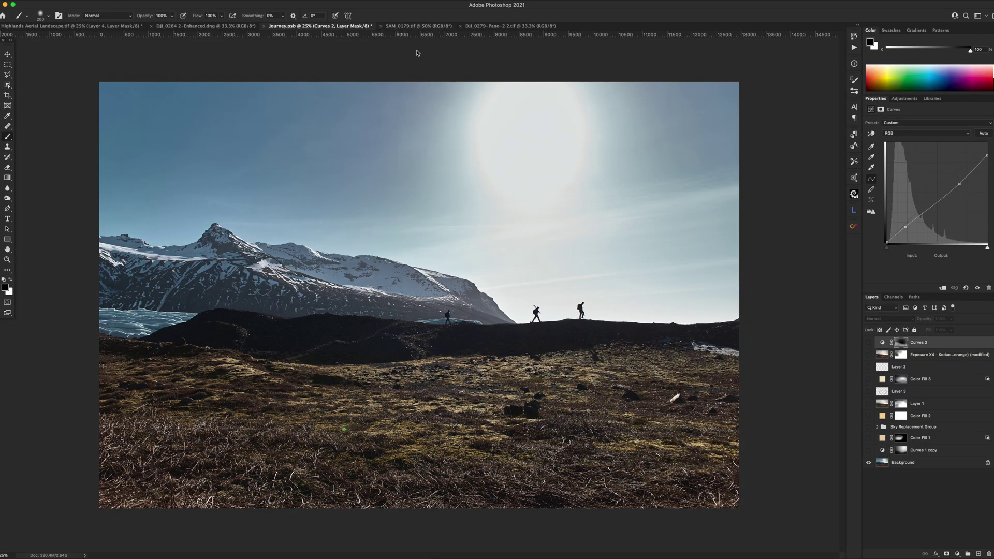
# Step: Switch to Photoshop, add an empty layer above Background in Journey.psb, and circle the sun in dark red with an enlarged brush
pyautogui.click(926, 467)
pyautogui.click(978, 554)
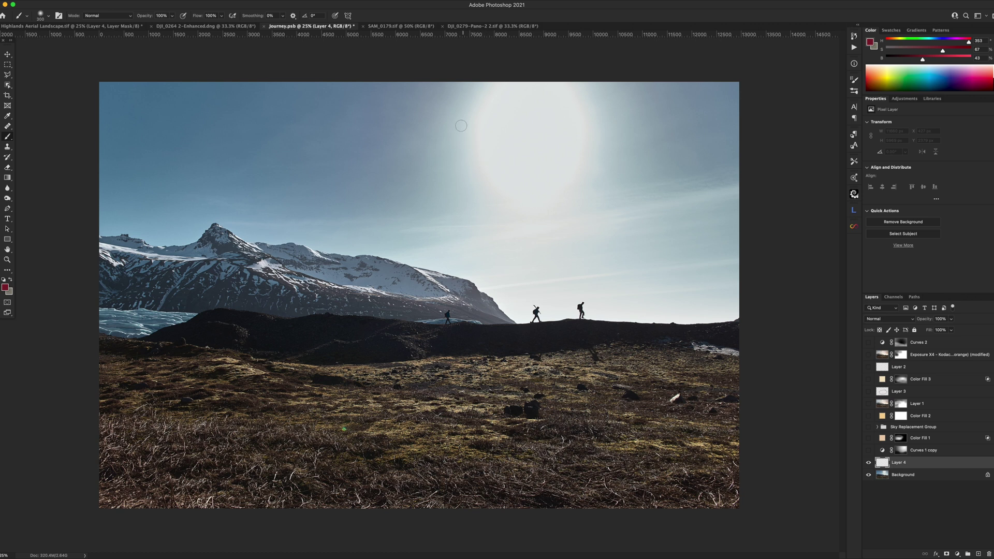
pyautogui.press(']')
pyautogui.press(']')
pyautogui.press(']')
pyautogui.press(']')
pyautogui.moveTo(443, 95); pyautogui.dragTo(650, 117)
pyautogui.moveTo(652, 186); pyautogui.dragTo(441, 101)
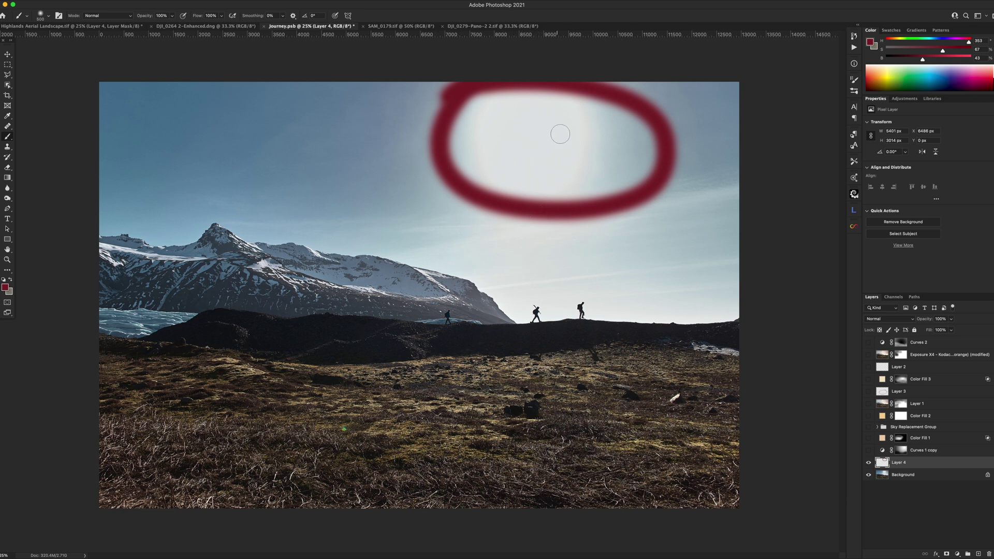
# Step: Mark the spread of the sunlight with two diagonal red strokes fanning down from the sun to both sides
pyautogui.moveTo(473, 228); pyautogui.dragTo(191, 422)
pyautogui.click(628, 273)
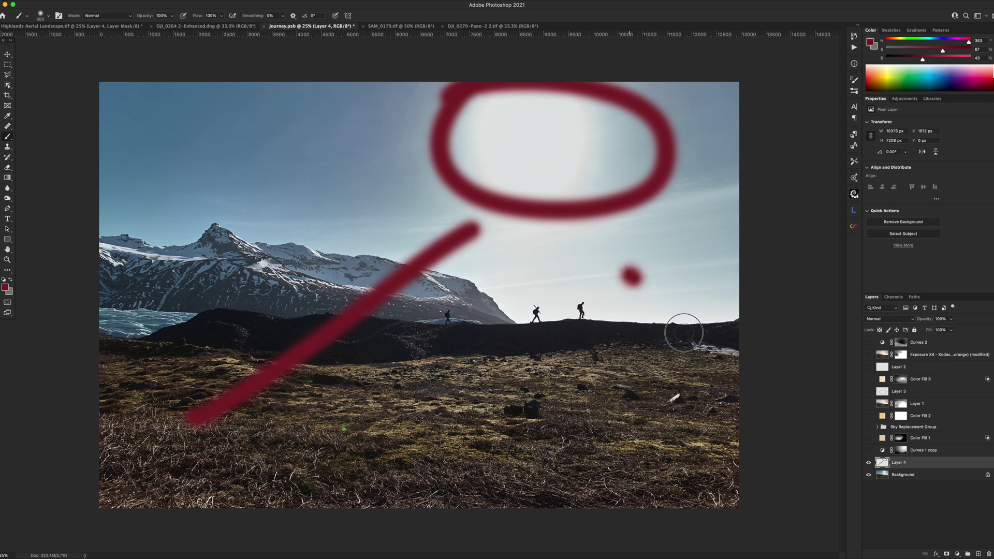
pyautogui.keyDown('shift'); pyautogui.click(779, 476); pyautogui.keyUp('shift')
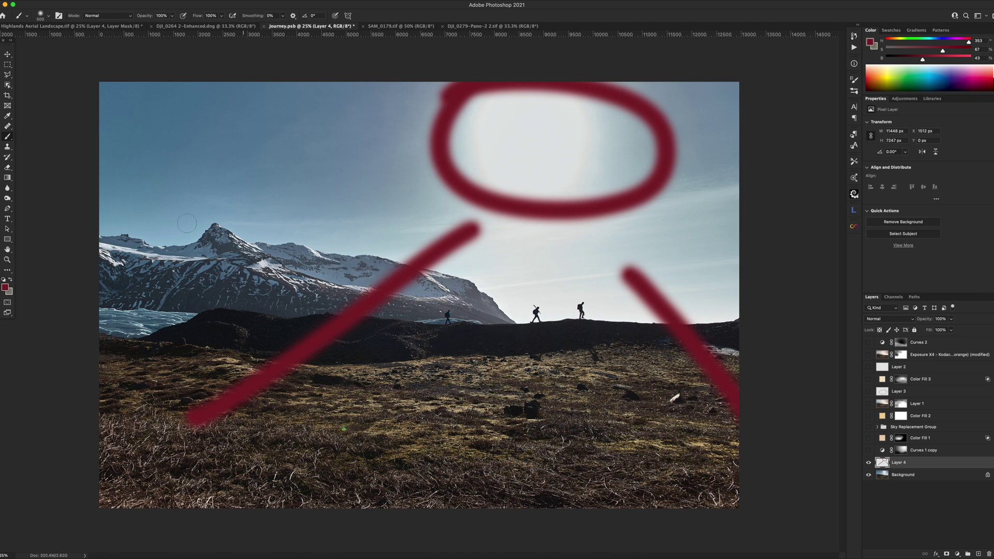
# Step: Circle the mountain range and the rightmost hiker in red, and delete the annotation layer
pyautogui.moveTo(171, 223)
pyautogui.mouseDown()
pyautogui.moveTo(209, 195)
pyautogui.moveTo(435, 221)
pyautogui.moveTo(499, 326)
pyautogui.moveTo(147, 324)
pyautogui.moveTo(92, 282)
pyautogui.moveTo(269, 196)
pyautogui.mouseUp()
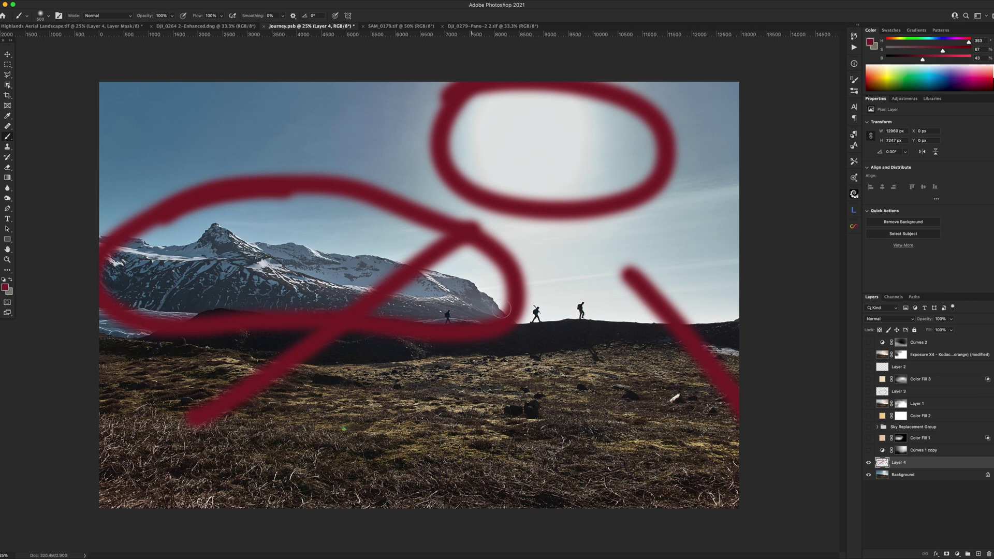
pyautogui.moveTo(601, 277); pyautogui.dragTo(573, 269)
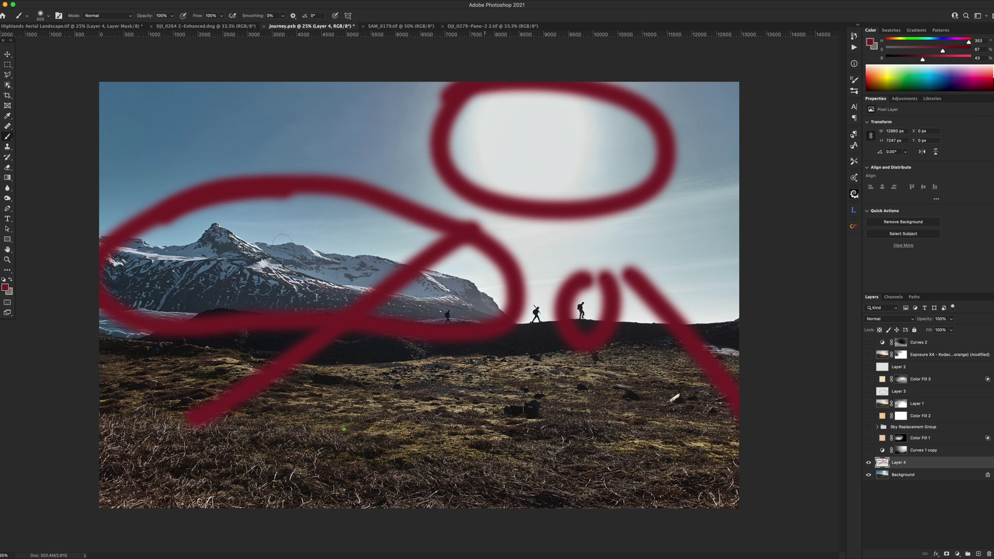
pyautogui.press('BackSpace')
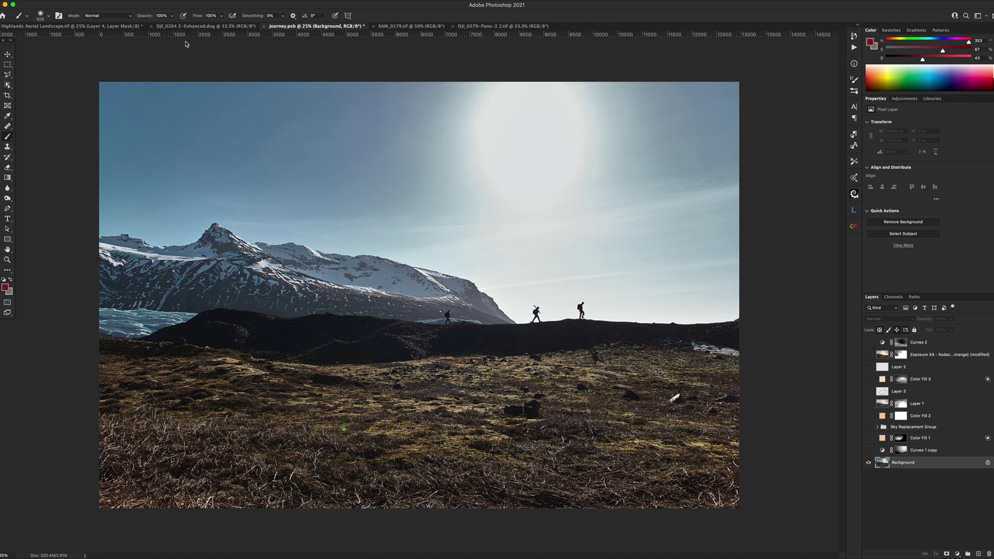
# Step: Duplicate the Background layer in SAM_0179.tif and stretch the area above the foreground upward to about 102.69% height
pyautogui.click(396, 26)
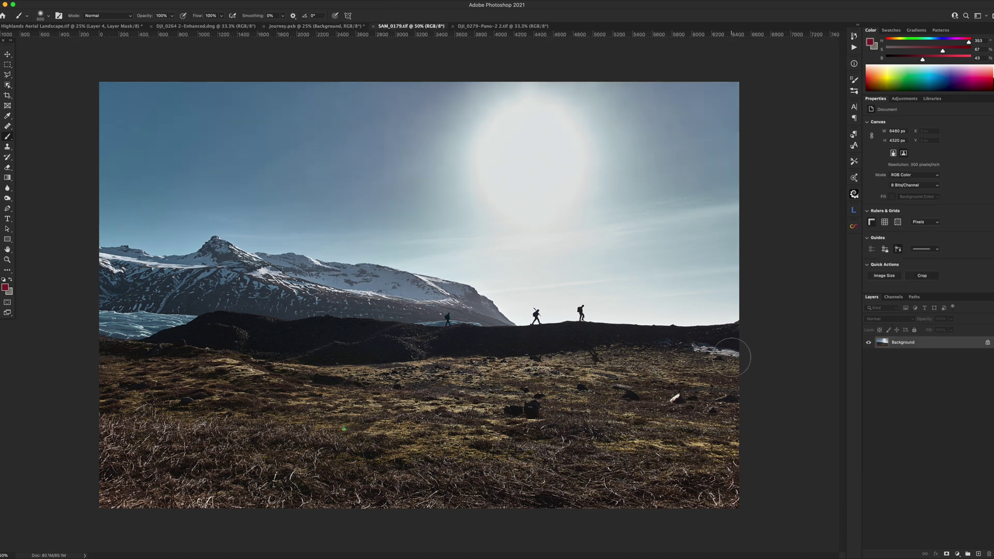
pyautogui.press('super+j')
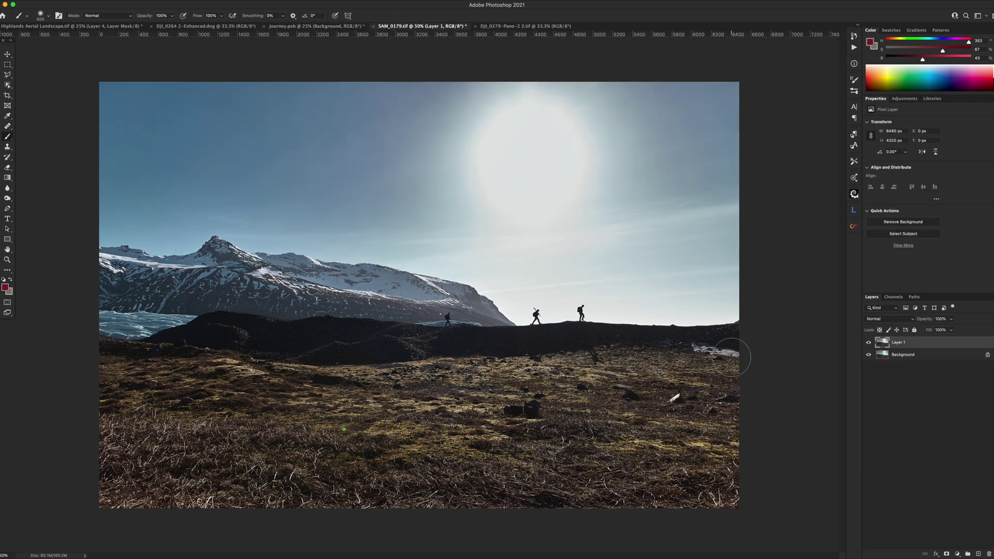
pyautogui.press('m')
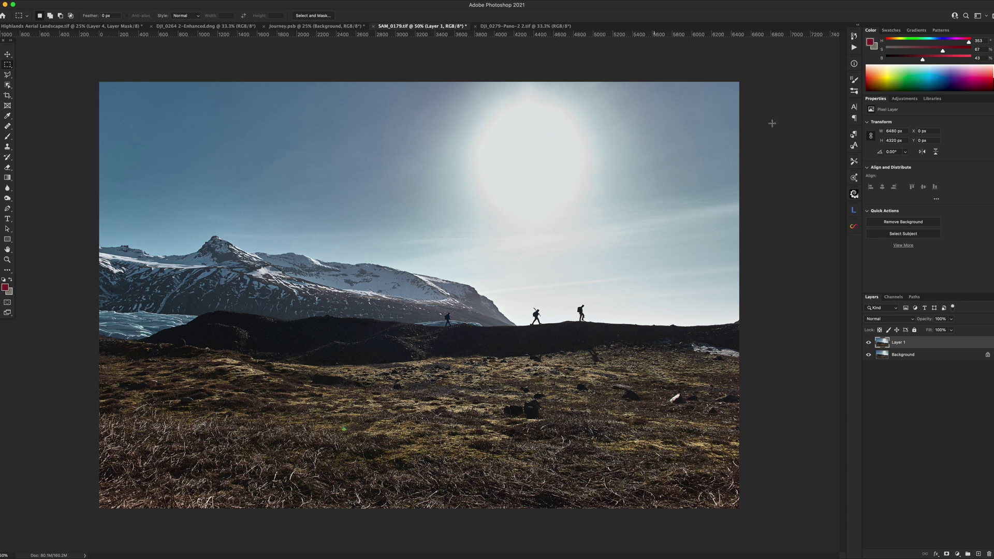
pyautogui.moveTo(745, 66); pyautogui.dragTo(93, 350)
pyautogui.press('super+t')
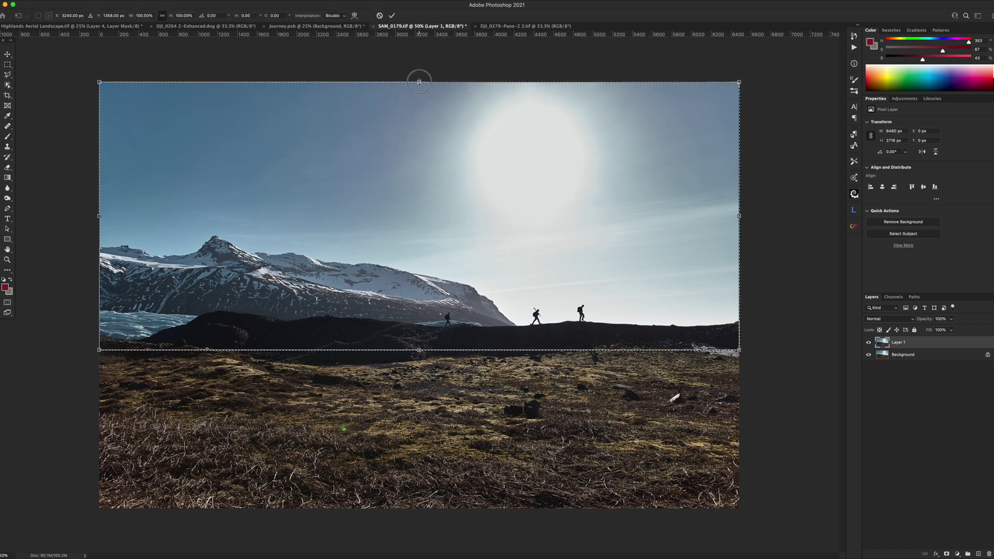
pyautogui.moveTo(420, 81); pyautogui.dragTo(419, 74)
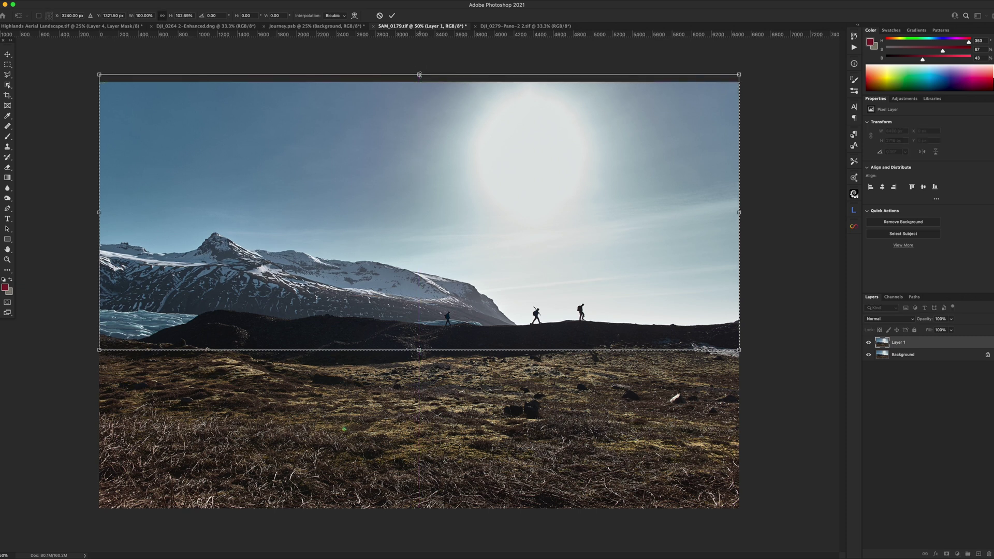
pyautogui.press('Return')
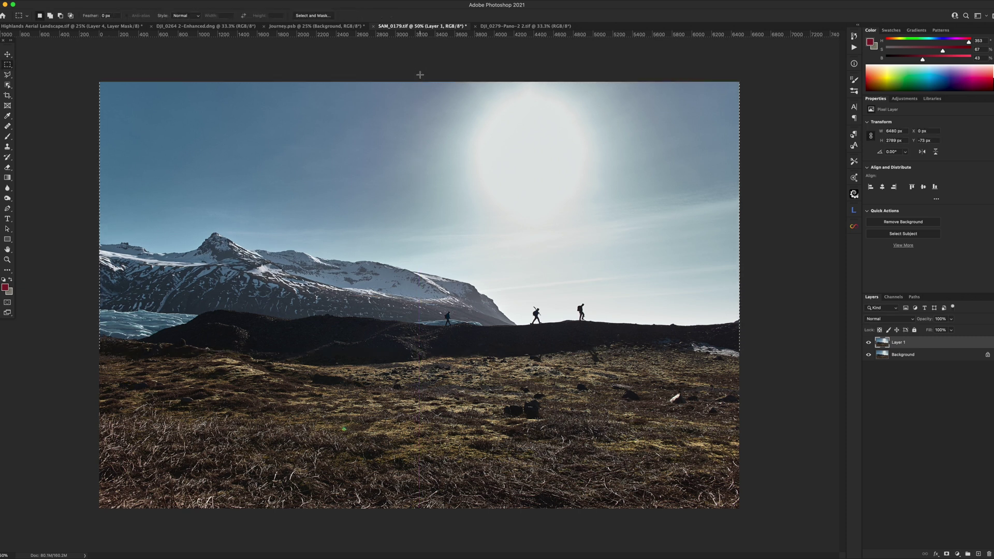
pyautogui.press('super+d')
# Step: Select the sky and upper mountains on Layer 1, stretch them slightly upward, and clear the selection
pyautogui.moveTo(745, 75); pyautogui.dragTo(78, 292)
pyautogui.press('super+t')
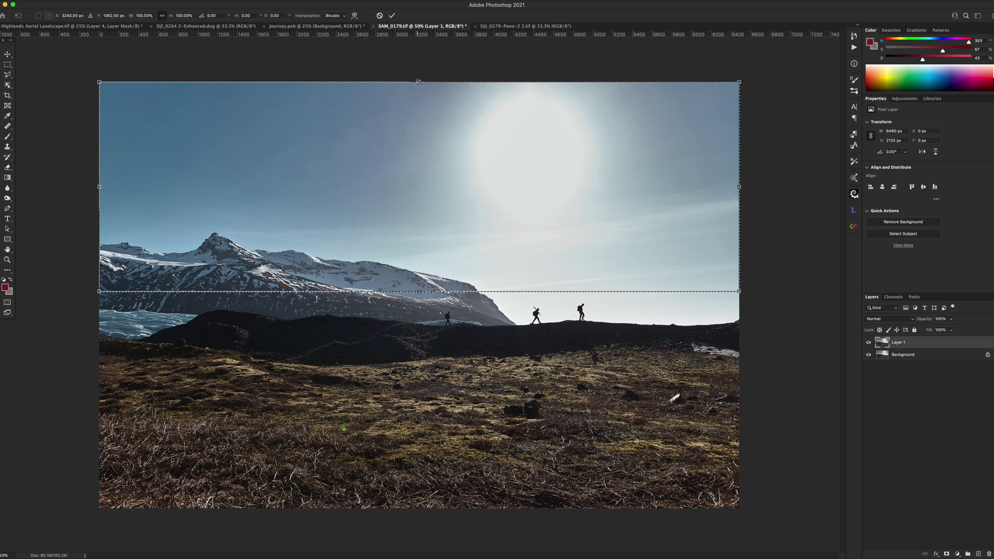
pyautogui.moveTo(419, 82); pyautogui.dragTo(418, 68)
pyautogui.press('Return')
pyautogui.press('super+d')
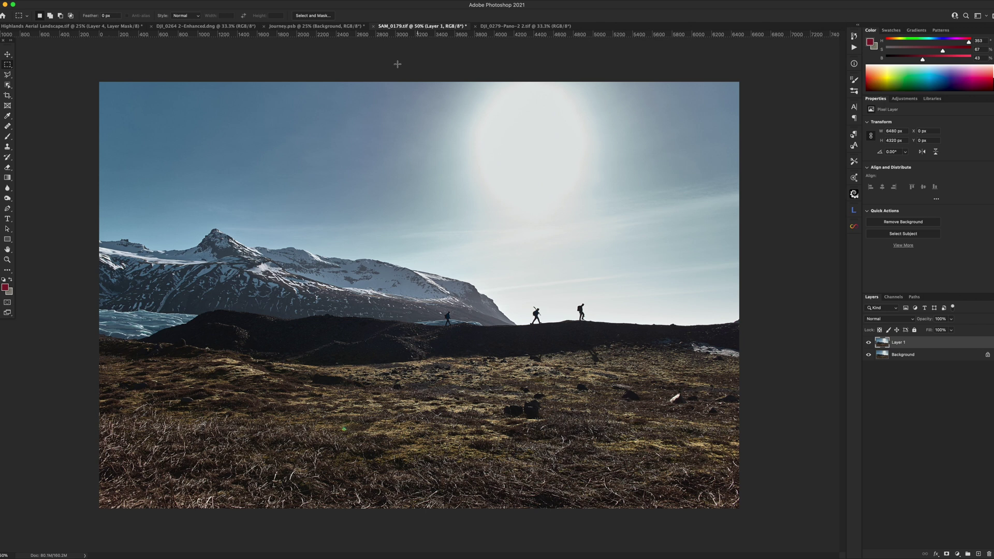
# Step: Liquify Layer 1 with a brush size of 1800, raising the main mountain peak slightly, and apply the filter
pyautogui.click(176, 2)
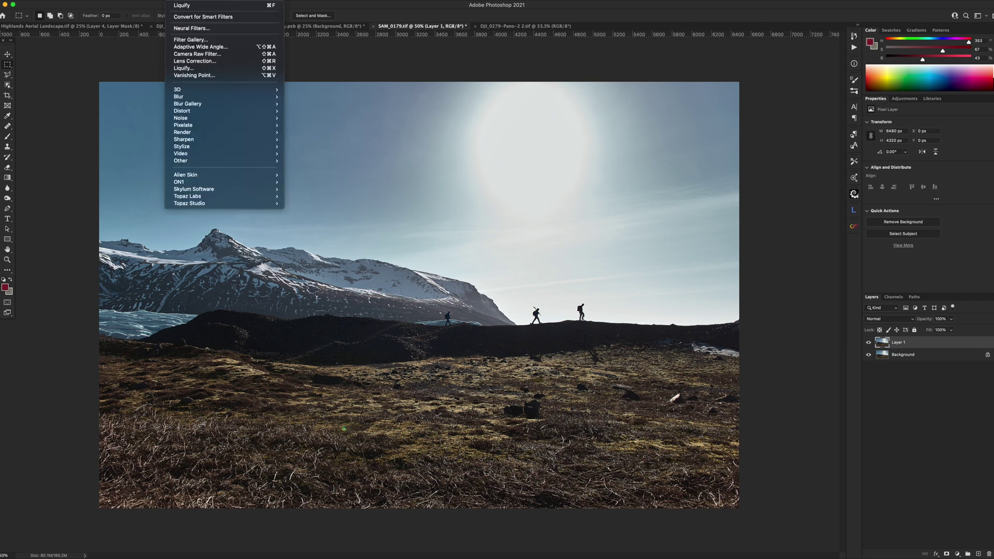
pyautogui.click(205, 68)
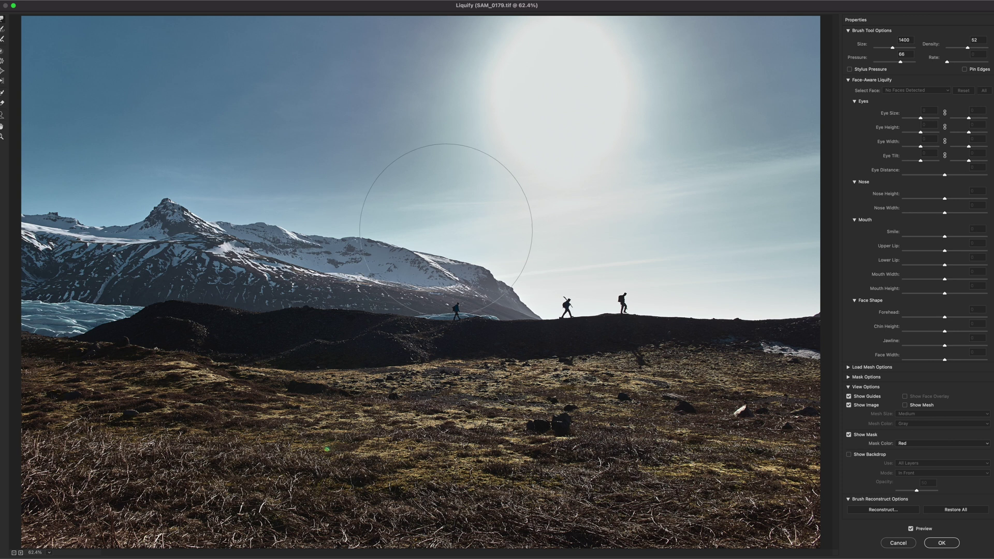
pyautogui.press('[')
pyautogui.press('[')
pyautogui.press('[')
pyautogui.press('[')
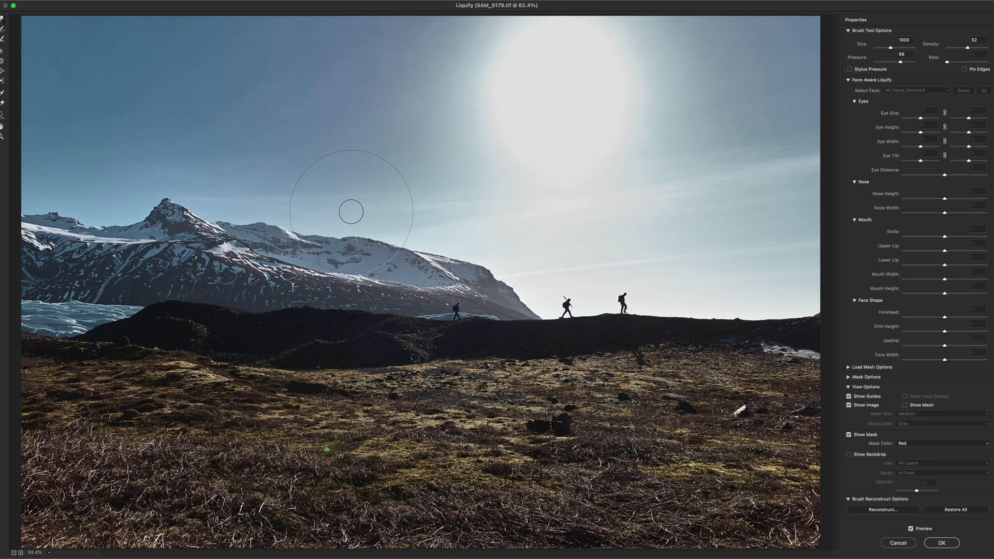
pyautogui.press(']')
pyautogui.press(']')
pyautogui.press(']')
pyautogui.press(']')
pyautogui.press(']')
pyautogui.press(']')
pyautogui.press(']')
pyautogui.press(']')
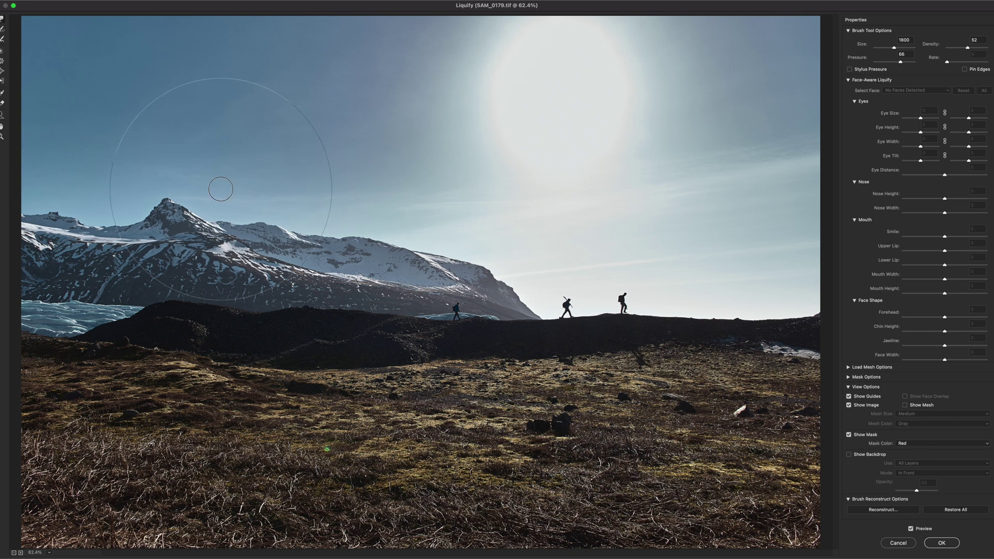
pyautogui.click(942, 543)
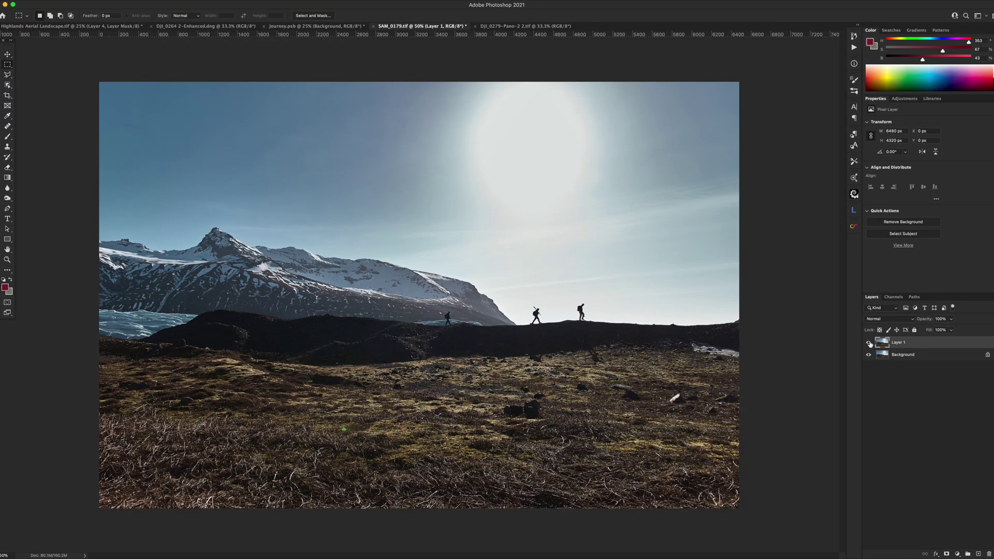
# Step: Compare Layer 1 with the original by toggling its visibility, and merge it down into Background
pyautogui.click(869, 342)
pyautogui.click(869, 342)
pyautogui.click(869, 343)
pyautogui.click(868, 343)
pyautogui.rightClick(890, 348)
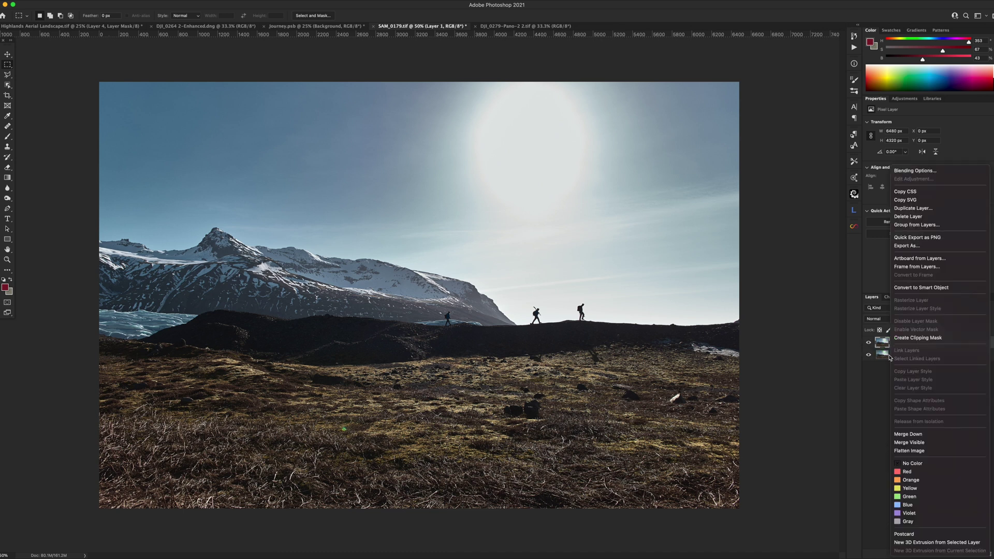
pyautogui.click(903, 432)
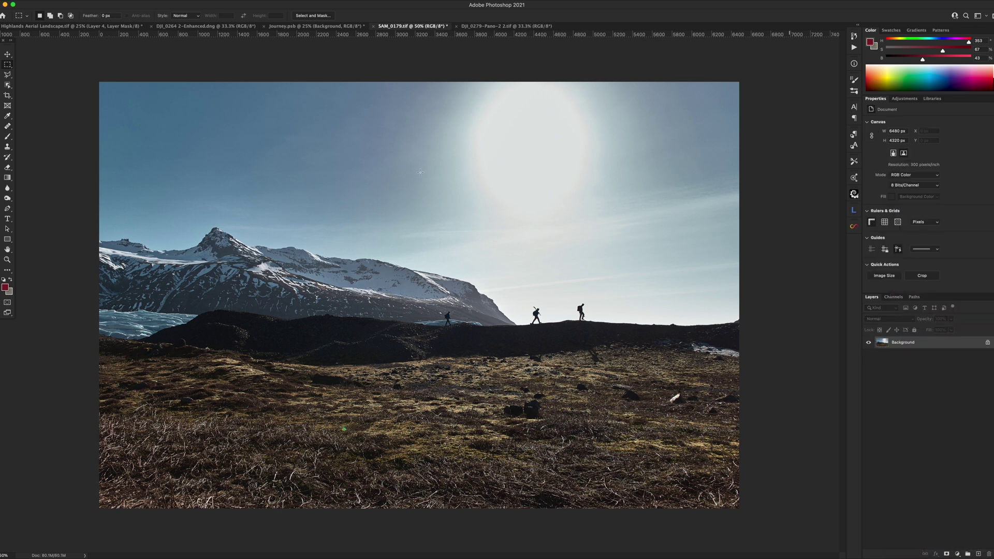
# Step: Return to Journey.psb, make the Curves 1 copy layer visible, and display its curve
pyautogui.click(321, 26)
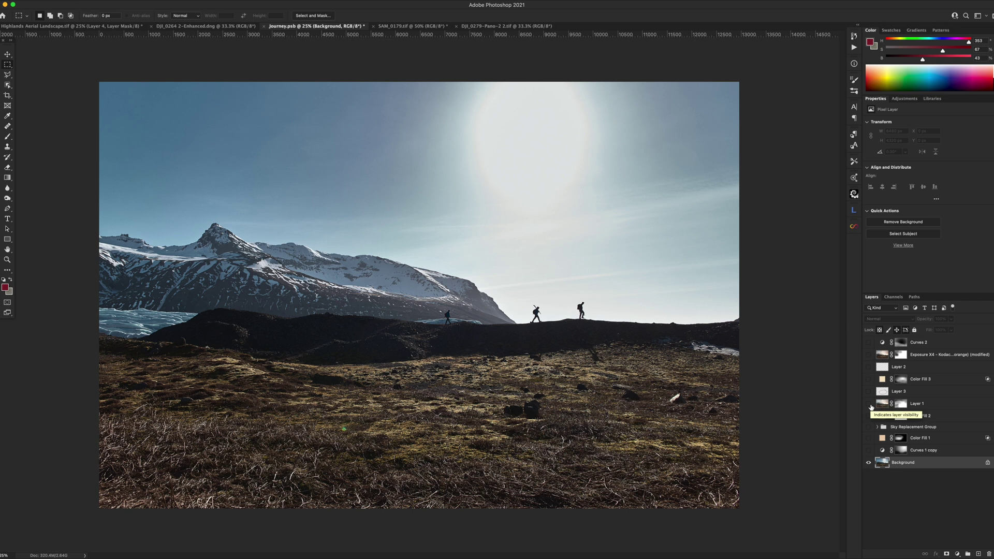
pyautogui.click(869, 451)
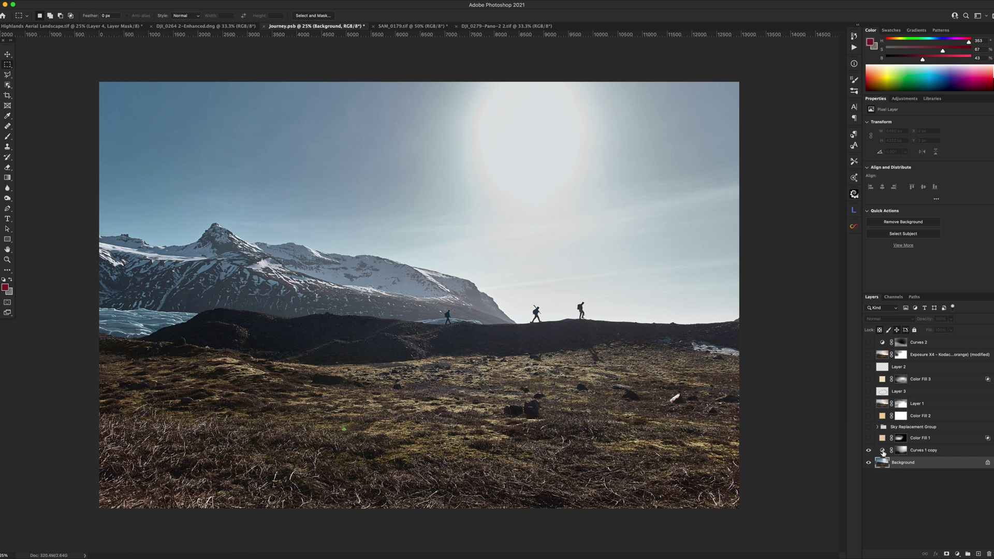
pyautogui.click(883, 451)
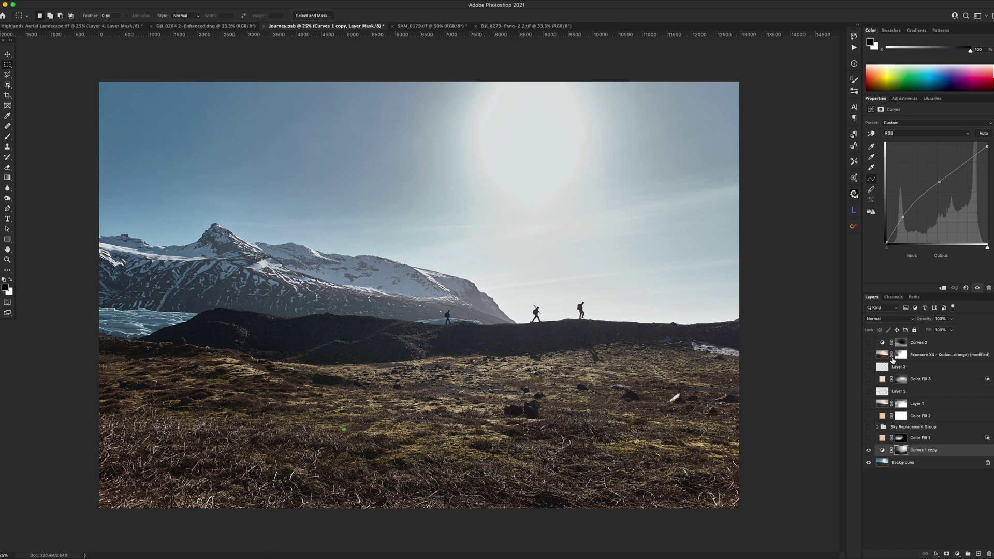
pyautogui.click(882, 450)
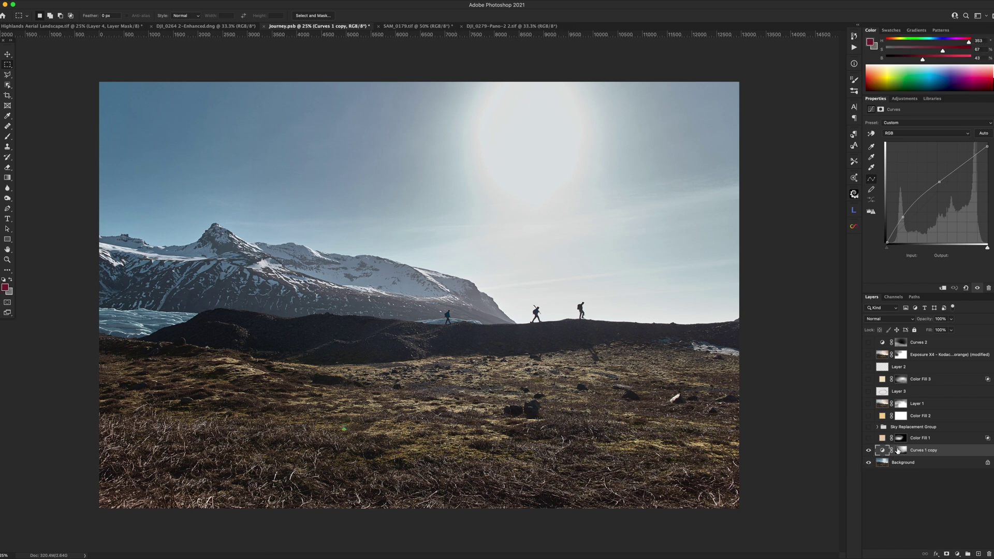
# Step: View the Curves 1 copy layer's mask on its own and return to the normal image
pyautogui.click(902, 450)
pyautogui.keyDown('alt'); pyautogui.click(902, 450); pyautogui.keyUp('alt')
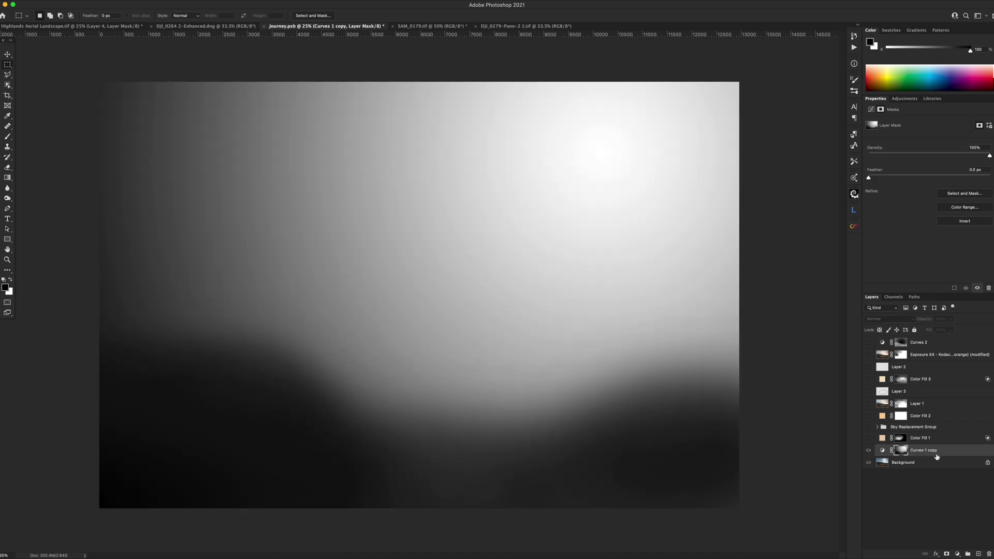
pyautogui.click(883, 450)
pyautogui.click(900, 451)
# Step: Compare the image with and without Curves 1 copy, examining the ridge and hikers up close
pyautogui.click(868, 451)
pyautogui.click(869, 451)
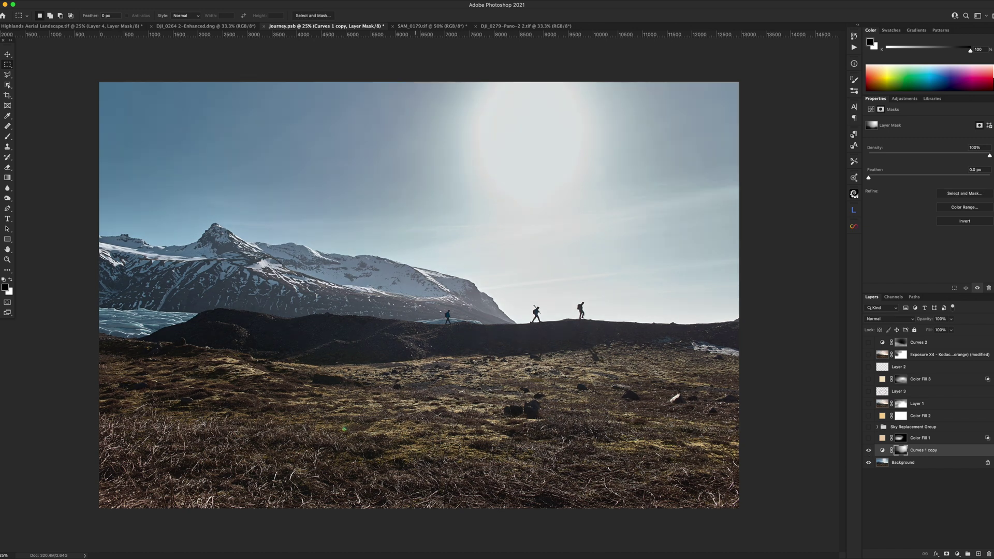
pyautogui.scroll(4, 448, 317)
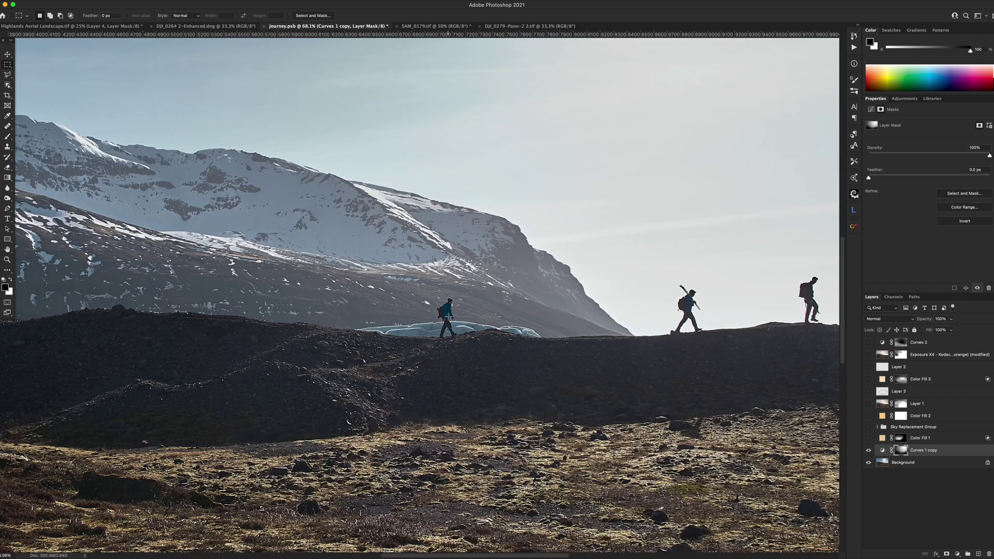
pyautogui.press('super+0')
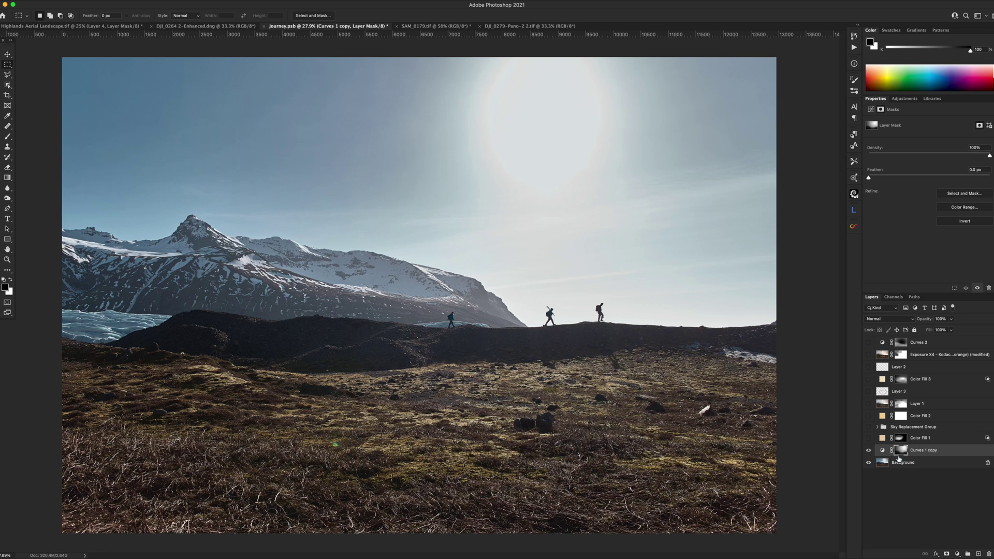
pyautogui.click(868, 450)
pyautogui.click(869, 450)
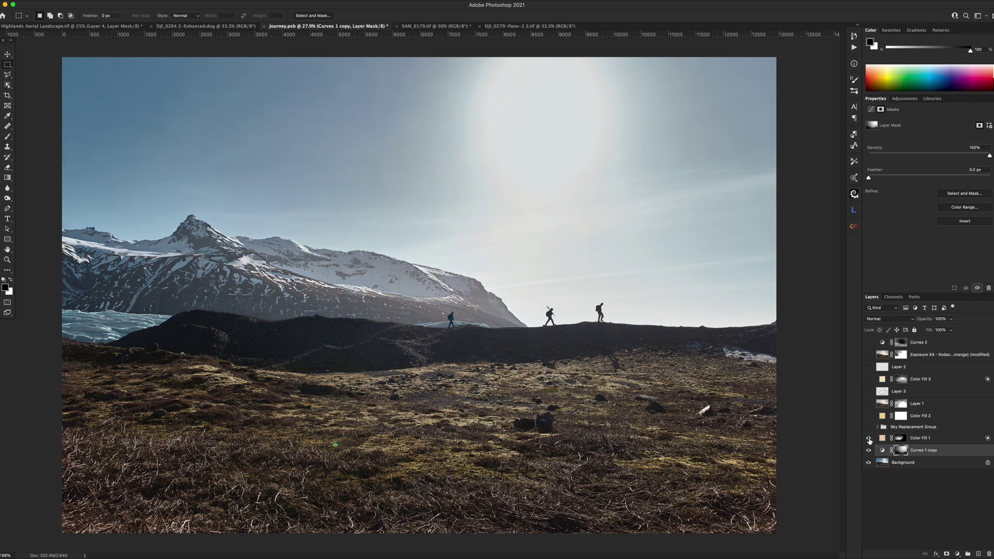
# Step: Make the Color Fill 1 layer visible, comparing the image with and without its warm tint
pyautogui.click(869, 439)
pyautogui.click(869, 440)
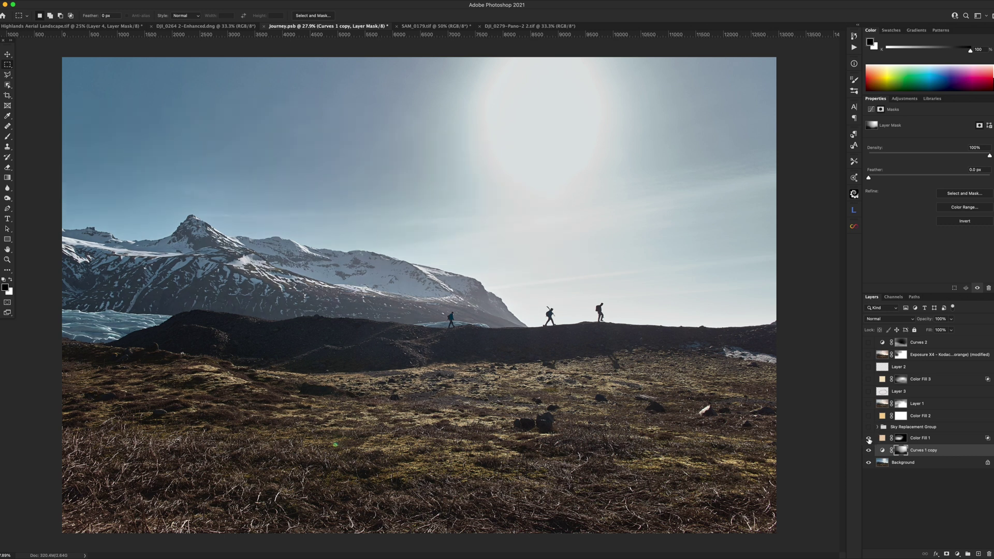
pyautogui.click(869, 439)
pyautogui.click(869, 439)
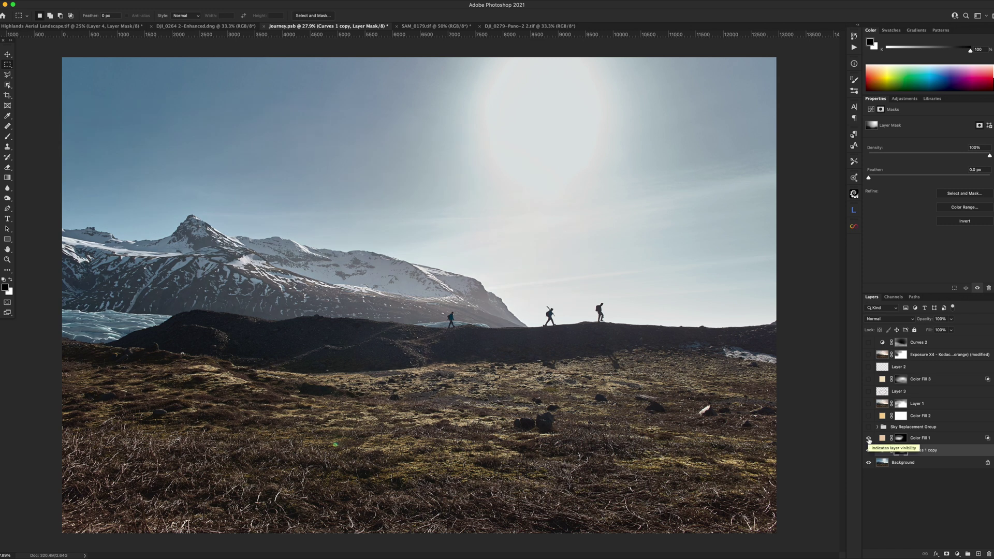
pyautogui.click(869, 440)
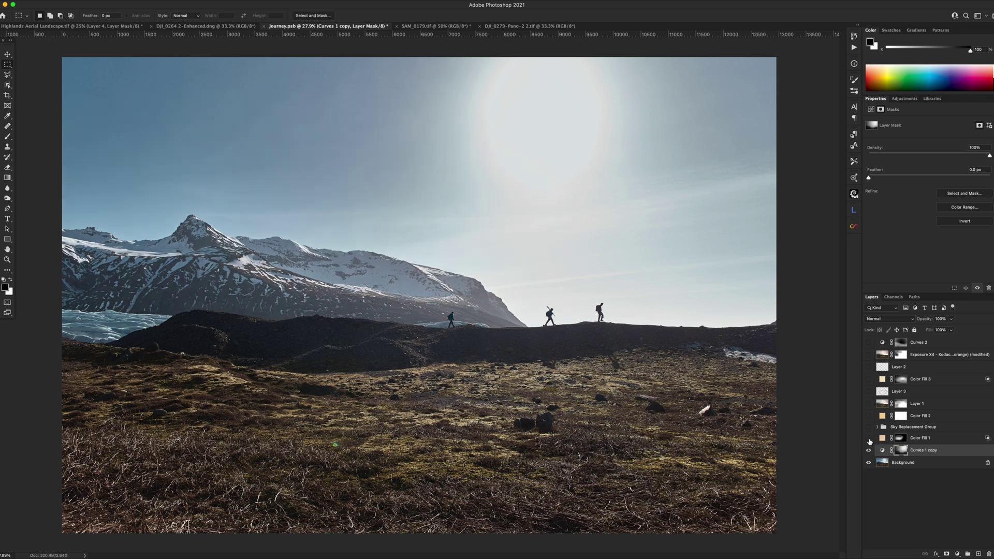
pyautogui.click(869, 439)
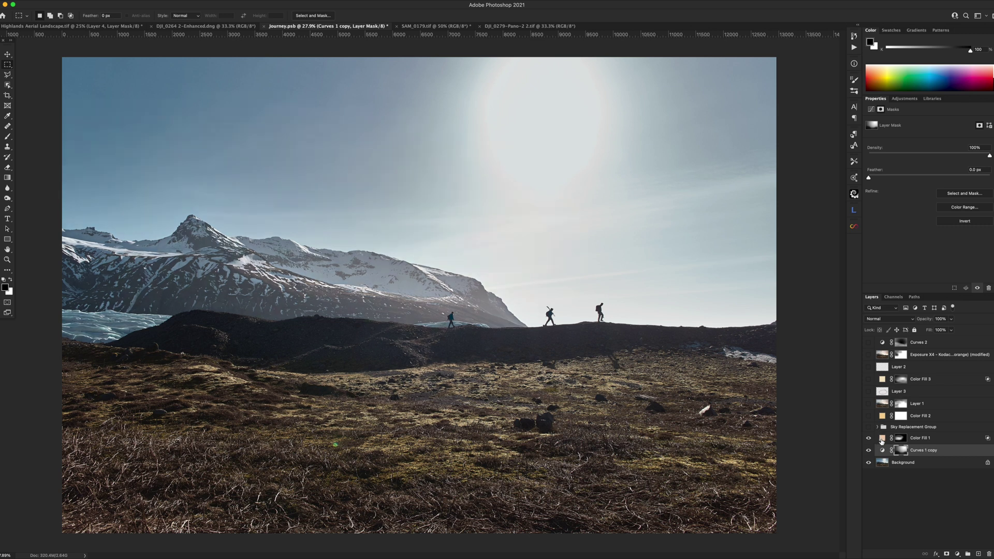
# Step: Check the fill colour of Color Fill 1 and view its layer mask on its own
pyautogui.click(882, 439)
pyautogui.doubleClick(882, 439)
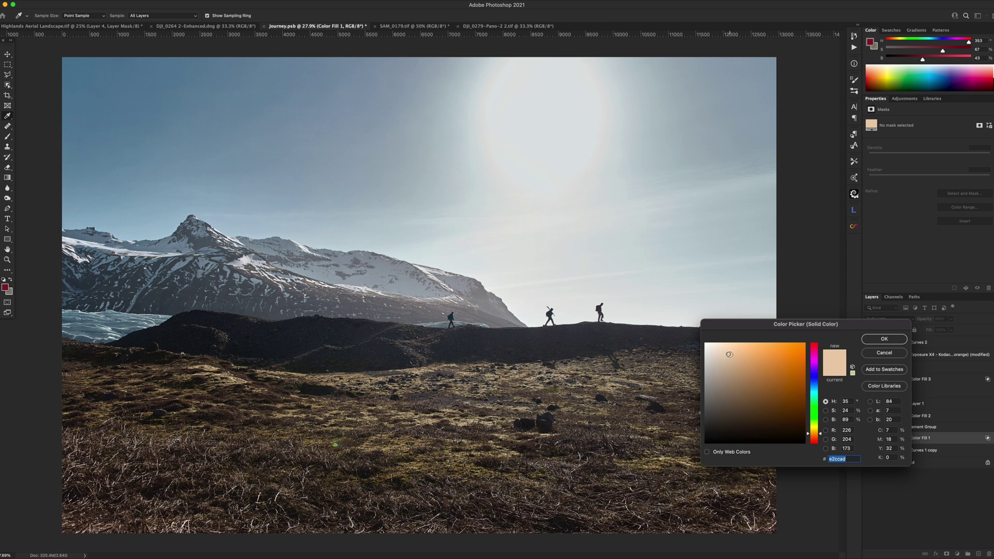
pyautogui.click(883, 339)
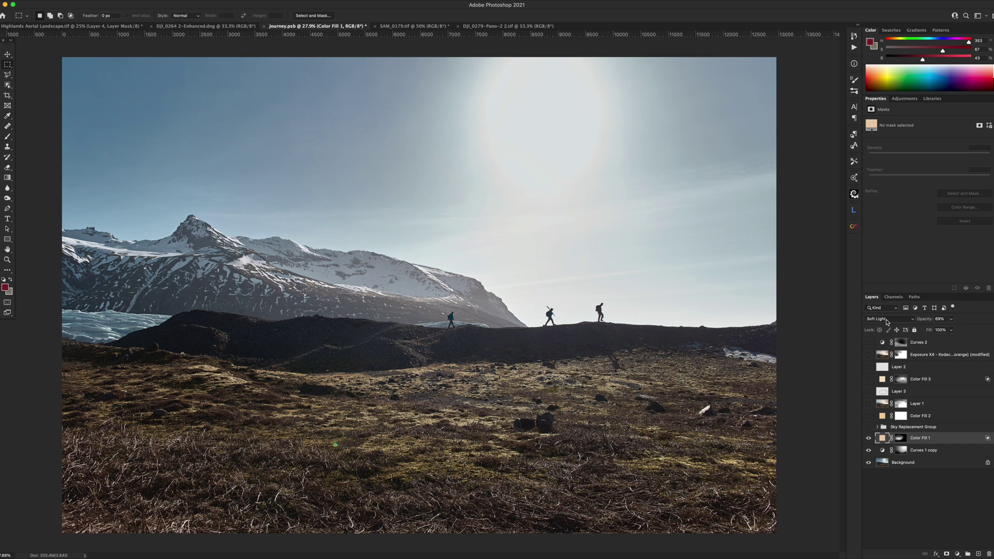
pyautogui.click(901, 437)
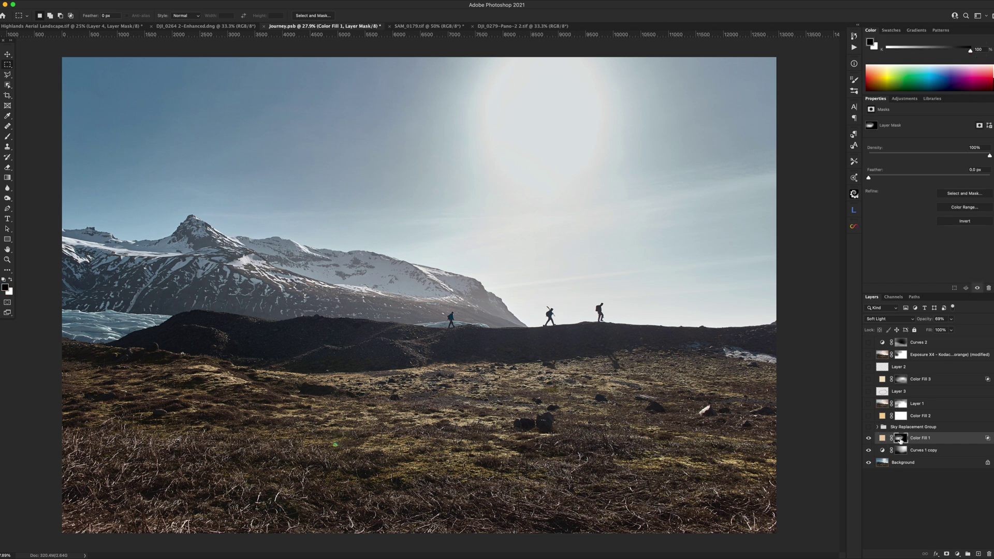
pyautogui.keyDown('alt'); pyautogui.click(900, 440); pyautogui.keyUp('alt')
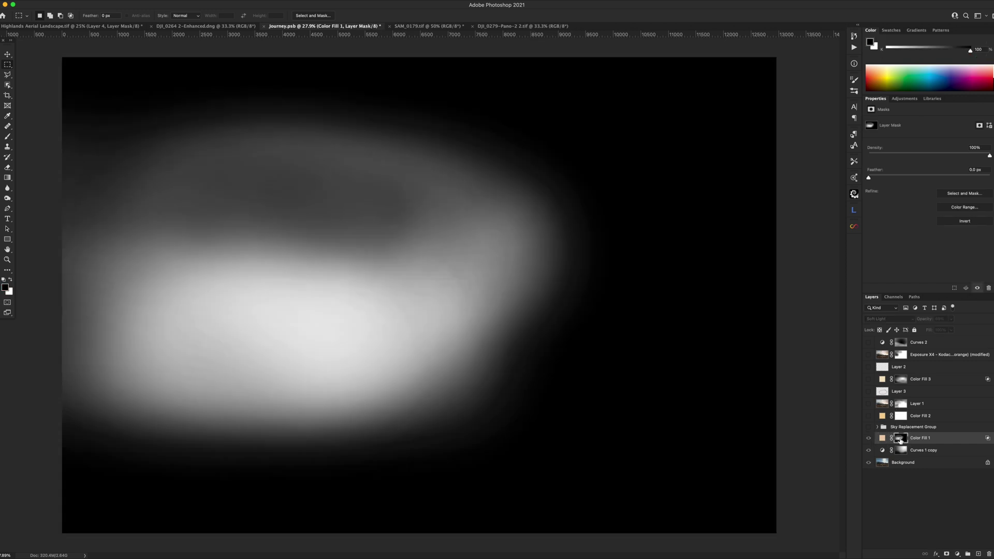
pyautogui.keyDown('alt'); pyautogui.click(900, 440); pyautogui.keyUp('alt')
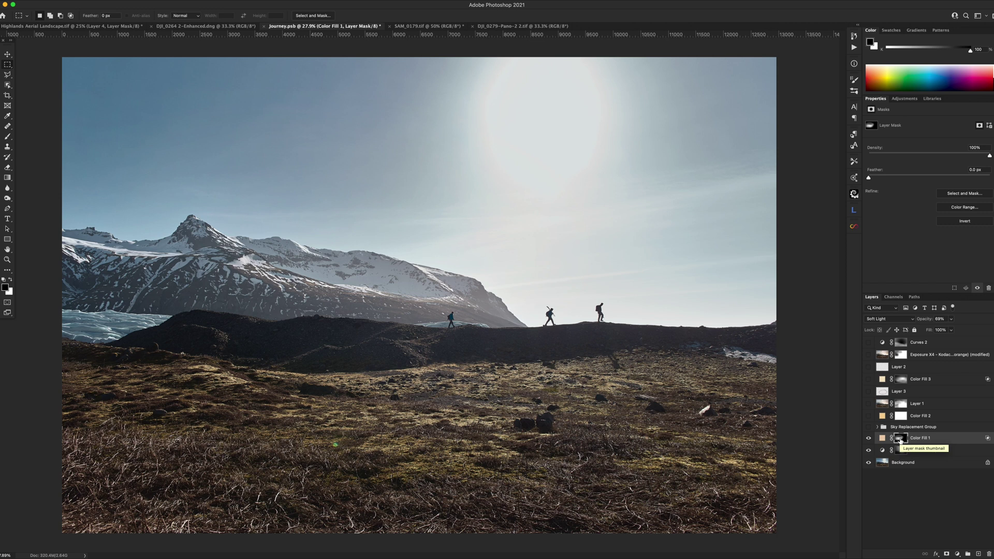
# Step: Preview Color Fill 1 without its mask at 100% opacity, and restore the 69% opacity and the mask
pyautogui.keyDown('shift'); pyautogui.click(900, 440); pyautogui.keyUp('shift')
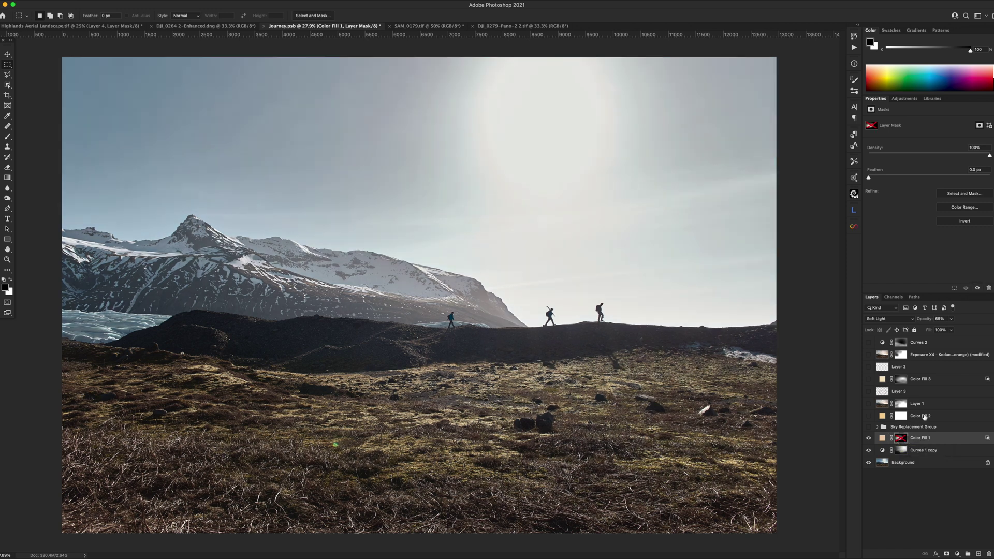
pyautogui.press('0')
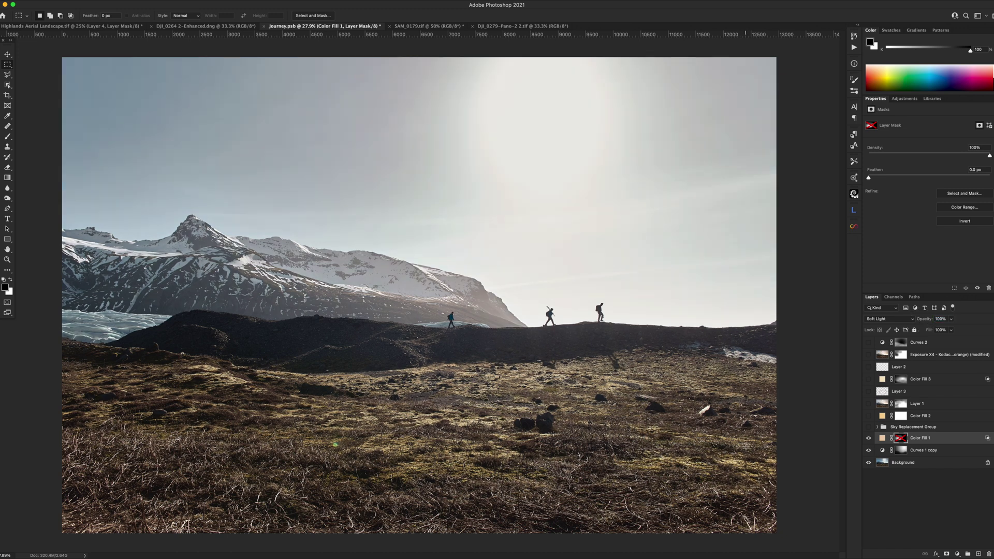
pyautogui.press('6')
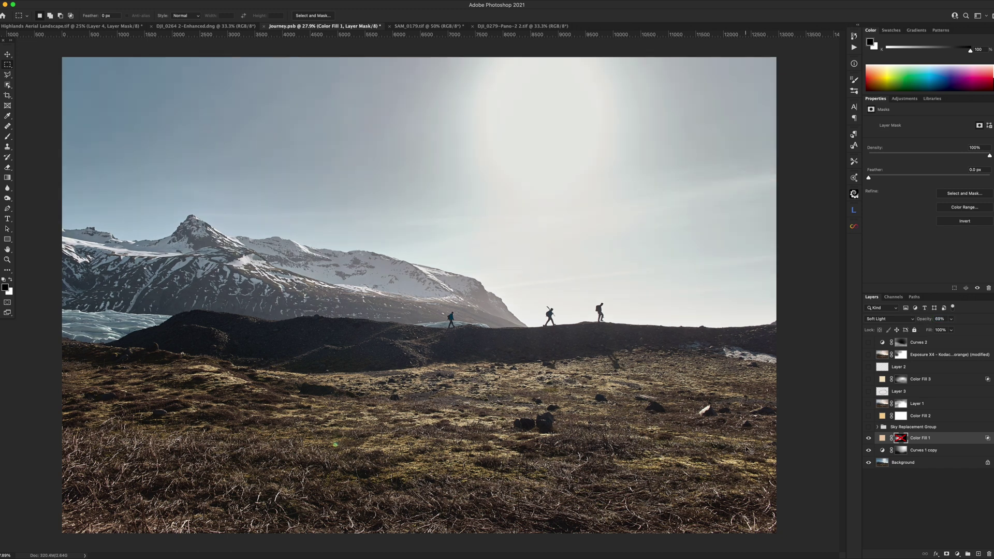
pyautogui.keyDown('shift'); pyautogui.click(901, 438); pyautogui.keyUp('shift')
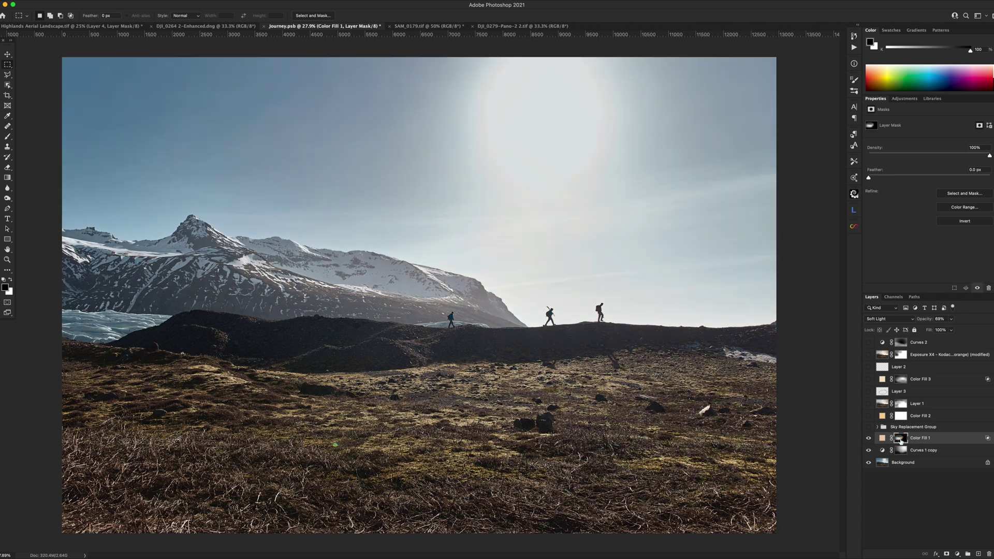
# Step: Compare the mountain's colour with Color Fill 1 hidden and shown
pyautogui.click(868, 440)
pyautogui.click(869, 439)
pyautogui.click(869, 440)
pyautogui.click(869, 440)
# Step: Set up a size 2500 brush with white foreground and 10% opacity for painting on the Color Fill 1 mask
pyautogui.press('b')
pyautogui.press(']')
pyautogui.press(']')
pyautogui.press(']')
pyautogui.press(']')
pyautogui.press(']')
pyautogui.press(']')
pyautogui.press(']')
pyautogui.press(']')
pyautogui.press(']')
pyautogui.press(']')
pyautogui.press(']')
pyautogui.press(']')
pyautogui.press(']')
pyautogui.press(']')
pyautogui.press(']')
pyautogui.press(']')
pyautogui.press(']')
pyautogui.press(']')
pyautogui.press(']')
pyautogui.press(']')
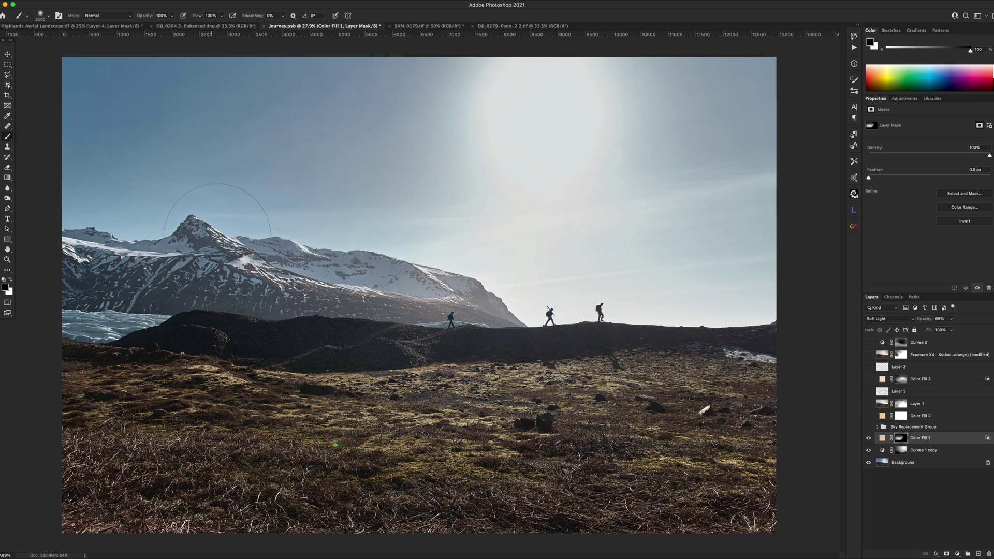
pyautogui.press('2')
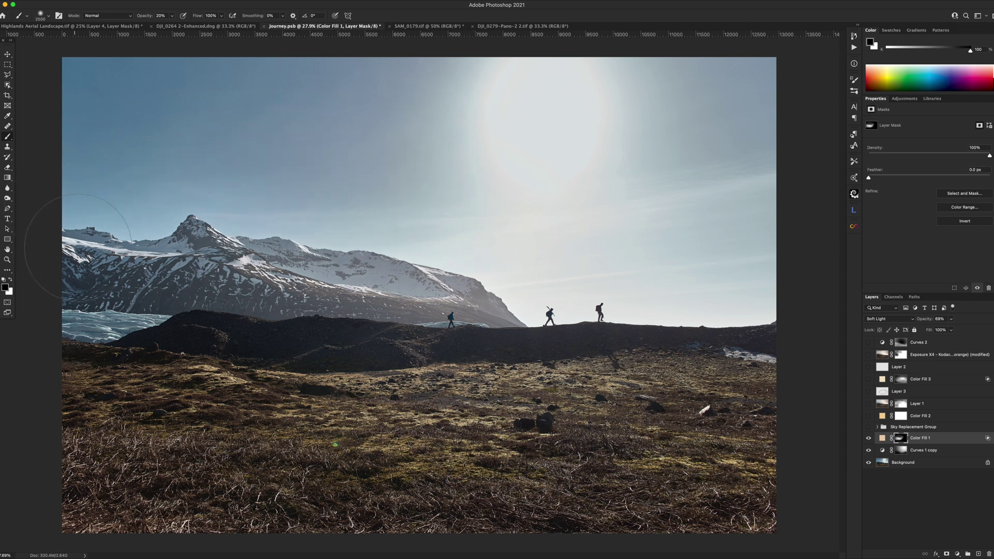
pyautogui.press('x')
pyautogui.press('1')
# Step: Expand the Sky Replacement Group, make it visible, and select the group
pyautogui.click(877, 428)
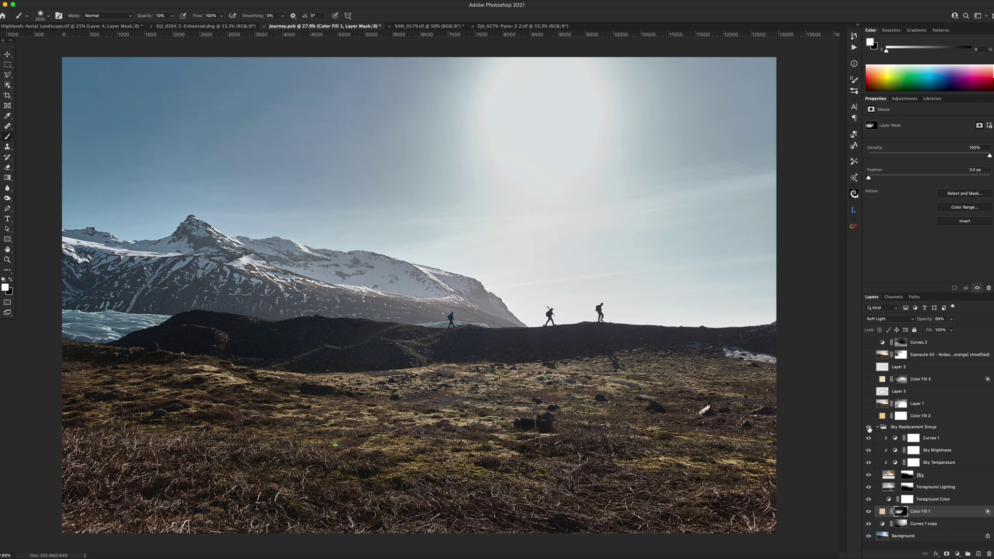
pyautogui.click(868, 427)
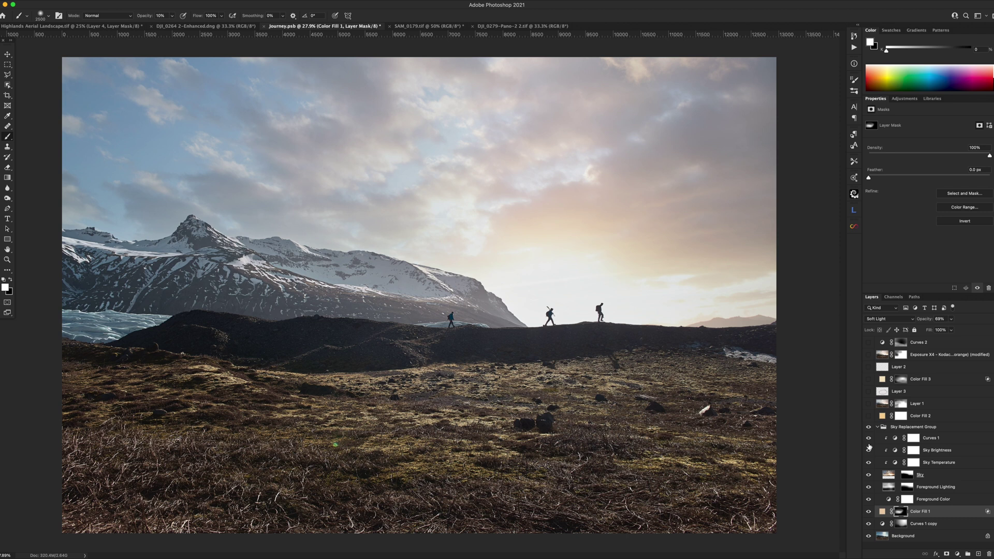
pyautogui.click(903, 427)
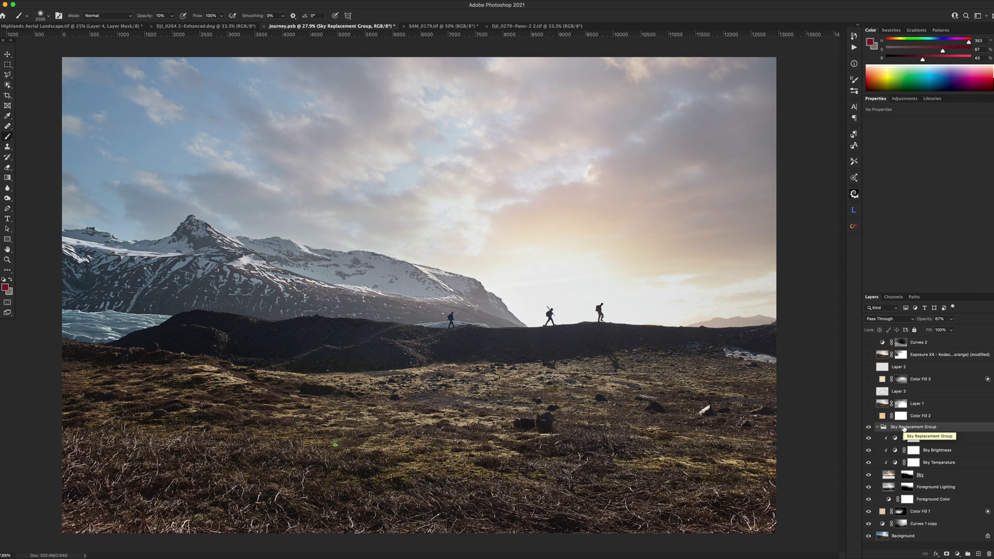
# Step: View the Sky layer's mask on its own, and collapse and hide the Sky Replacement Group
pyautogui.keyDown('alt'); pyautogui.click(907, 476); pyautogui.keyUp('alt')
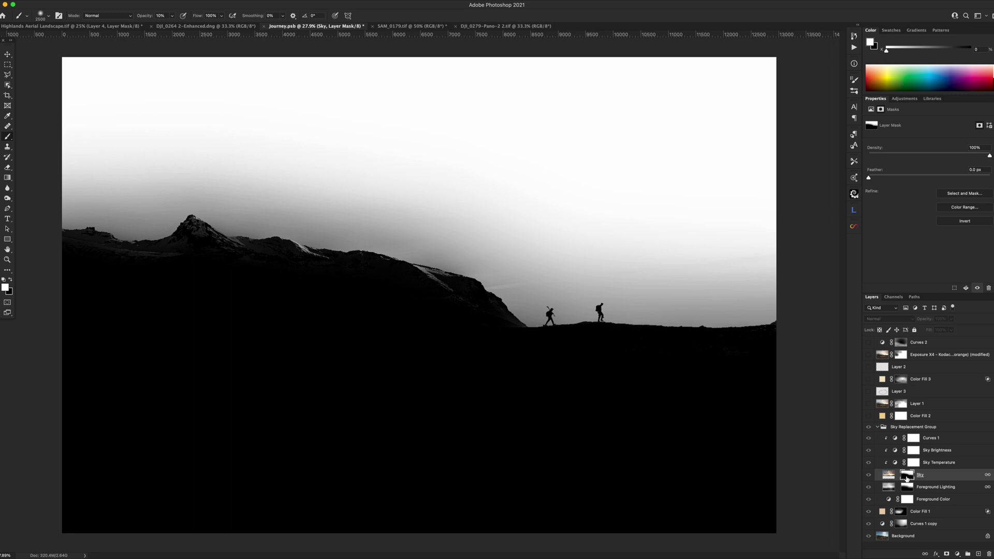
pyautogui.keyDown('alt'); pyautogui.click(905, 478); pyautogui.keyUp('alt')
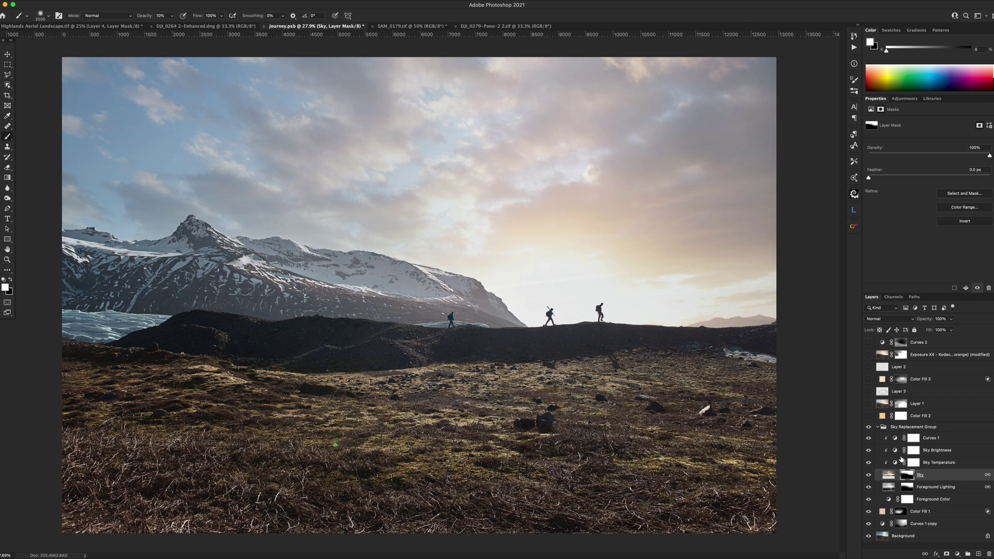
pyautogui.click(878, 427)
pyautogui.click(868, 427)
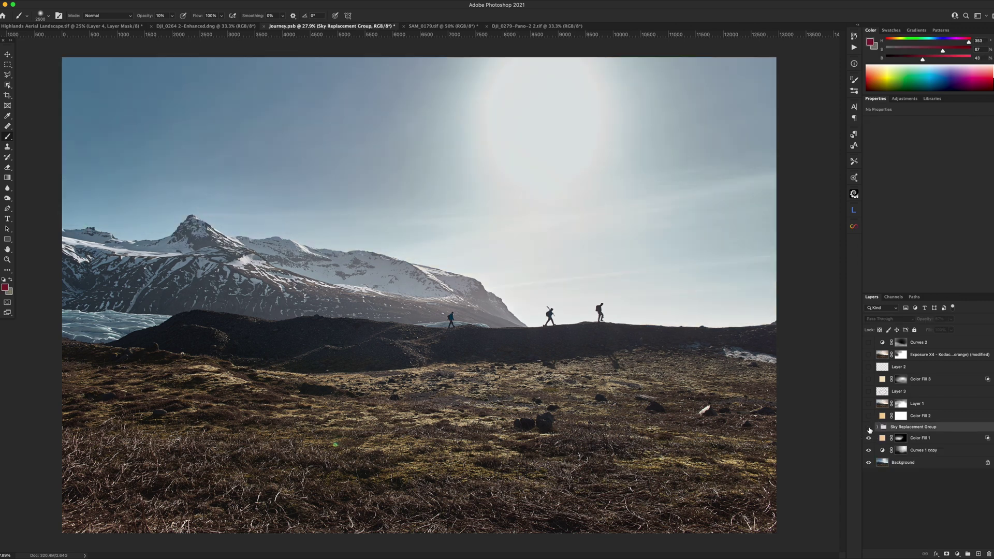
# Step: Circle the sun, upper-left sky and right horizon on a new layer with a size 500 dark red brush, and delete that layer
pyautogui.click(978, 554)
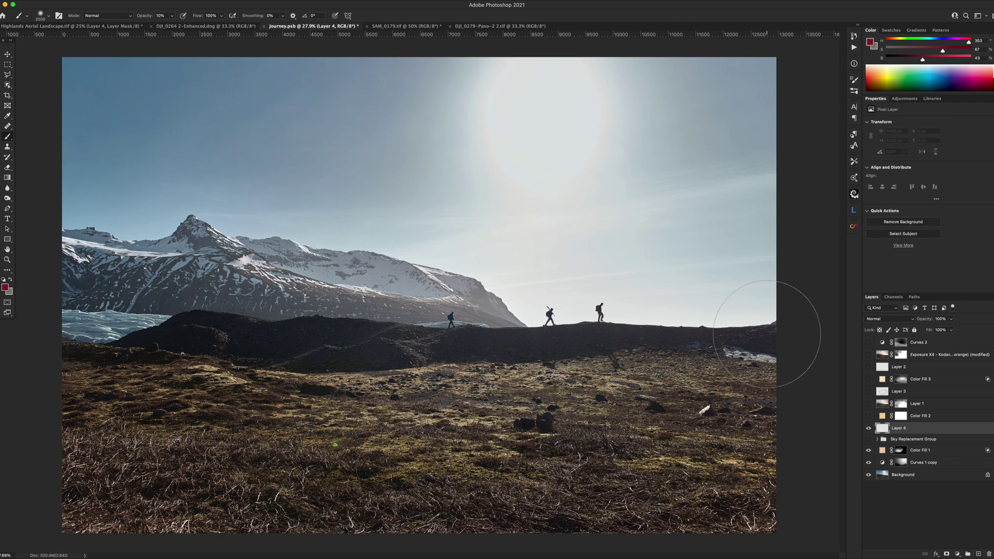
pyautogui.press('[')
pyautogui.press('[')
pyautogui.press('[')
pyautogui.press('[')
pyautogui.press('[')
pyautogui.press('[')
pyautogui.press('[')
pyautogui.press('[')
pyautogui.press('[')
pyautogui.press('[')
pyautogui.press('[')
pyautogui.press('[')
pyautogui.press('[')
pyautogui.press('[')
pyautogui.press('[')
pyautogui.press('[')
pyautogui.press('[')
pyautogui.press('[')
pyautogui.press('[')
pyautogui.press('[')
pyautogui.moveTo(443, 104)
pyautogui.mouseDown()
pyautogui.moveTo(433, 194)
pyautogui.moveTo(571, 65)
pyautogui.moveTo(447, 62)
pyautogui.moveTo(437, 96)
pyautogui.mouseUp()
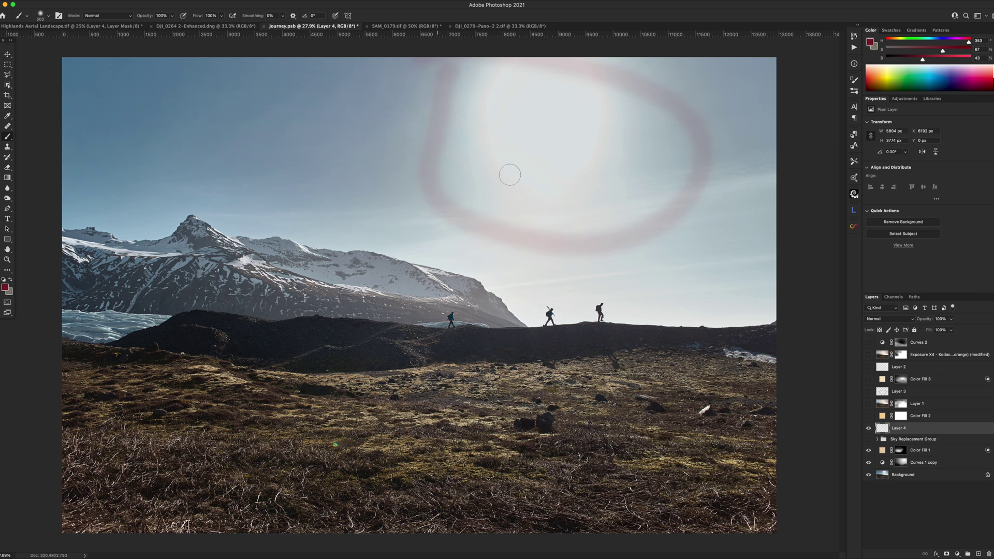
pyautogui.moveTo(558, 65)
pyautogui.mouseDown()
pyautogui.moveTo(361, 95)
pyautogui.moveTo(560, 45)
pyautogui.mouseUp()
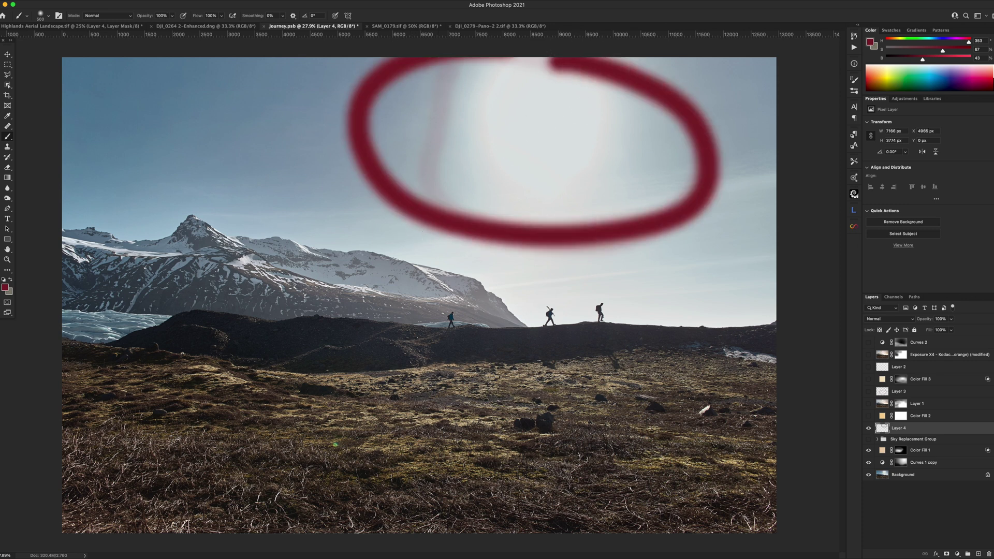
pyautogui.moveTo(82, 68)
pyautogui.mouseDown()
pyautogui.moveTo(78, 83)
pyautogui.moveTo(184, 61)
pyautogui.mouseUp()
pyautogui.moveTo(761, 370); pyautogui.dragTo(771, 232)
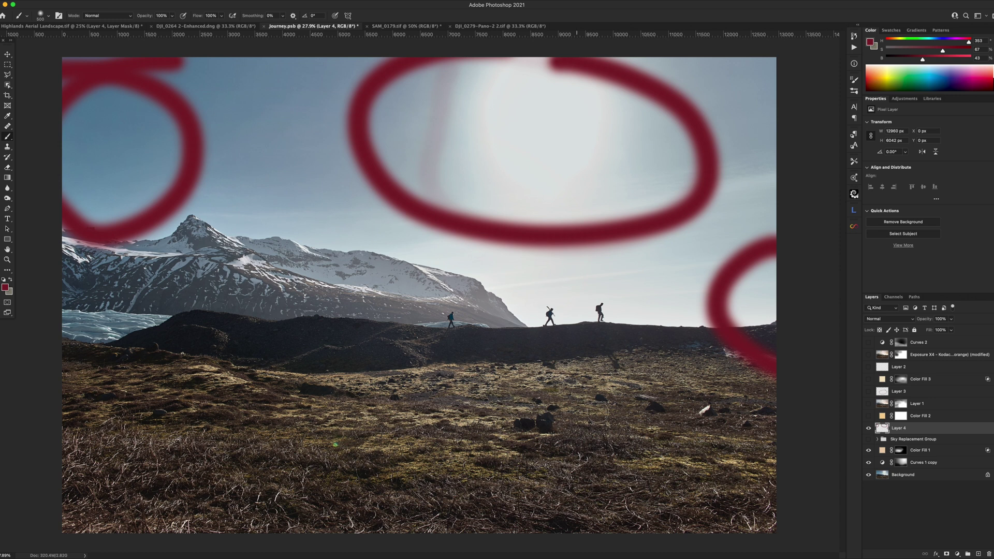
pyautogui.press('Delete')
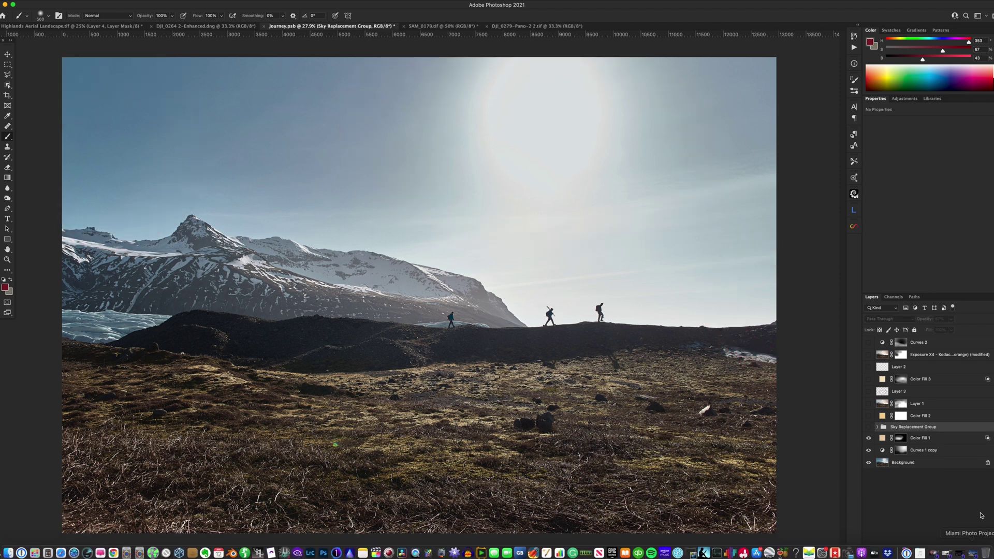
# Step: Add a new layer above the Sky Replacement Group and paint dark red strokes from the sun over the land, marking patches in the foreground
pyautogui.click(978, 554)
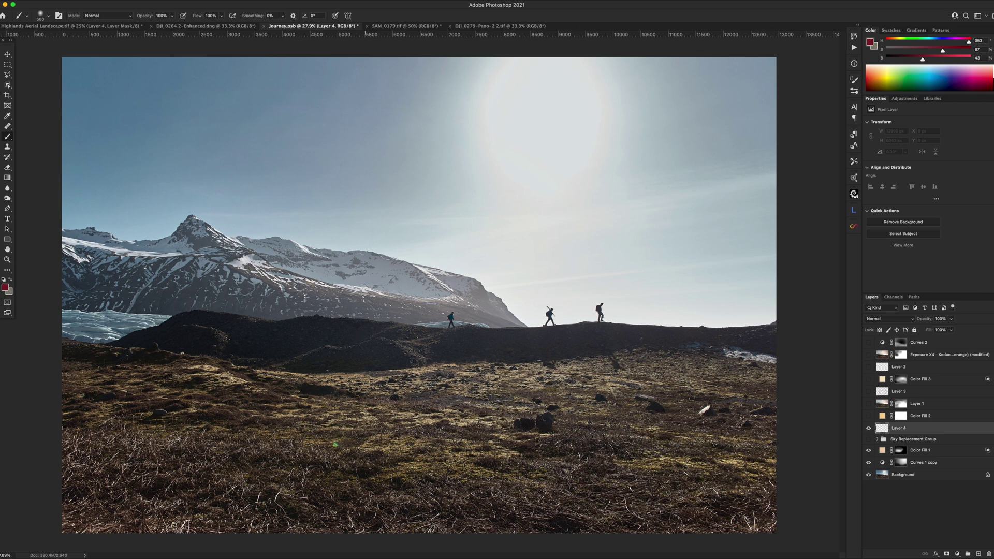
pyautogui.moveTo(469, 158); pyautogui.dragTo(336, 362)
pyautogui.moveTo(297, 401); pyautogui.dragTo(262, 455)
pyautogui.moveTo(590, 238); pyautogui.dragTo(709, 455)
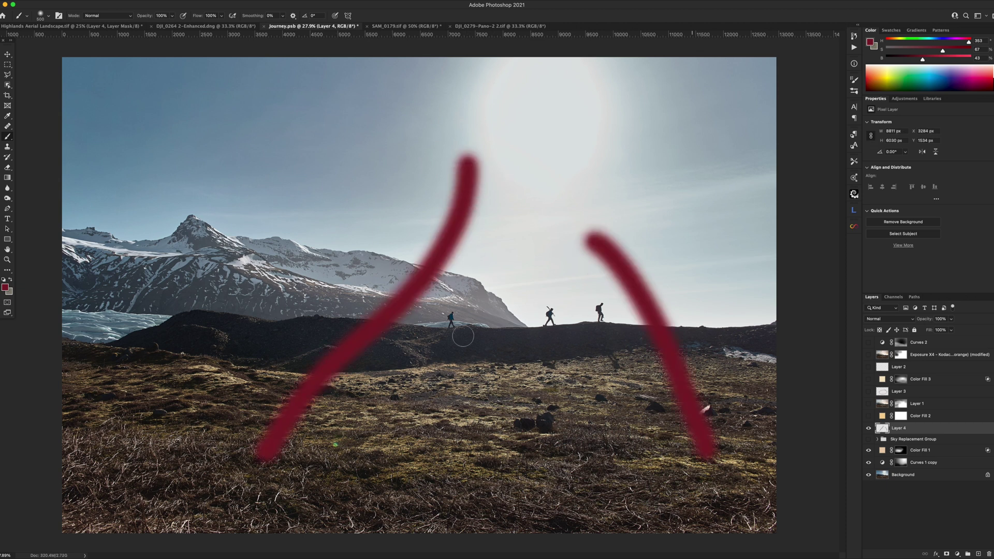
pyautogui.moveTo(303, 293); pyautogui.dragTo(132, 383)
pyautogui.click(155, 419)
pyautogui.click(547, 429)
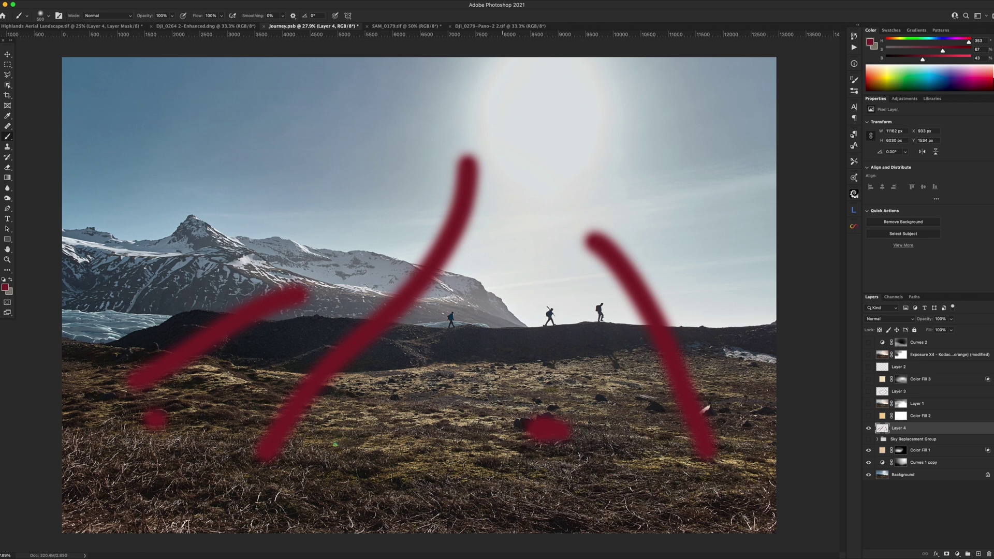
pyautogui.click(409, 367)
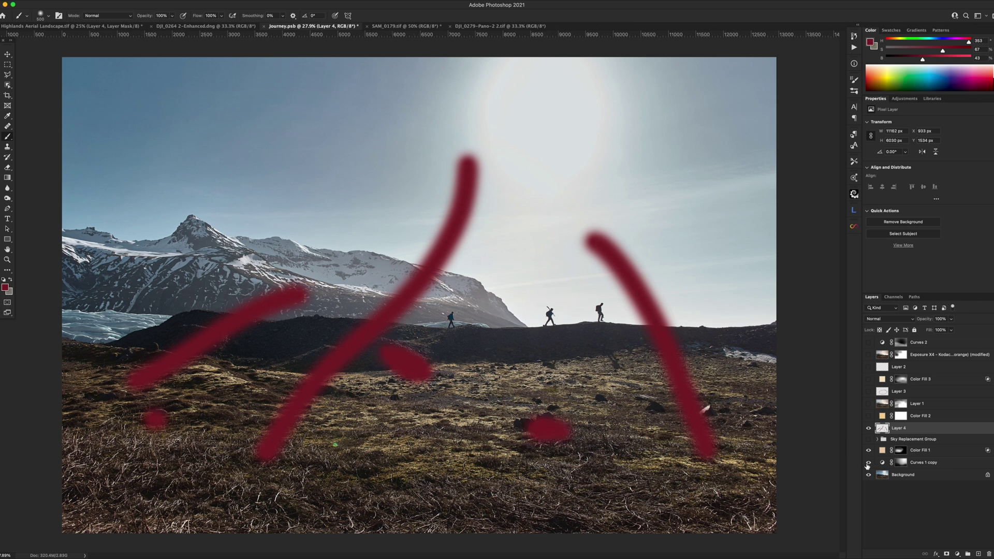
# Step: Delete the layer holding the dark red strokes, and show and expand the Sky Replacement Group
pyautogui.press('Delete')
pyautogui.click(868, 427)
pyautogui.click(877, 428)
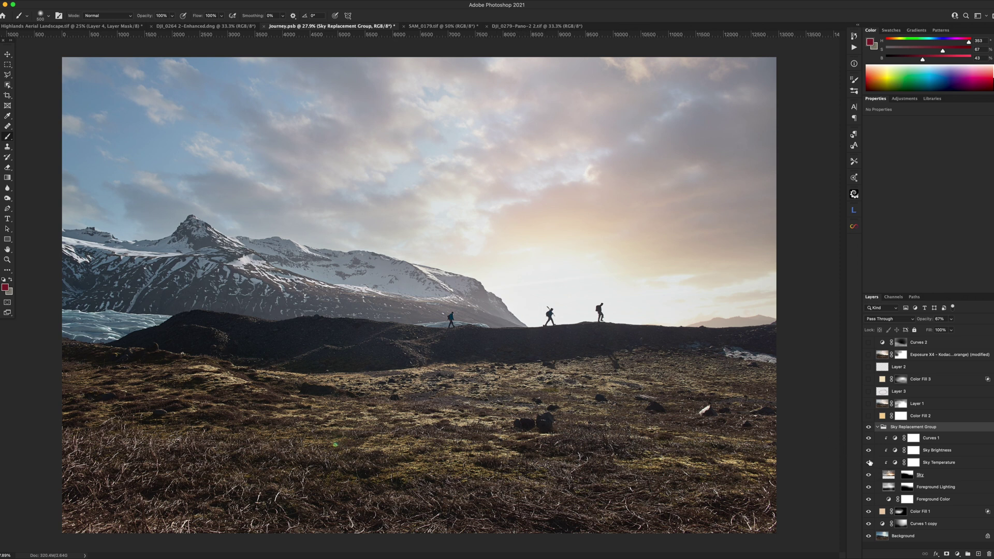
# Step: Compare the sky with Curves 1 and Sky Brightness hidden and shown again, and collapse the Sky Replacement Group
pyautogui.click(868, 439)
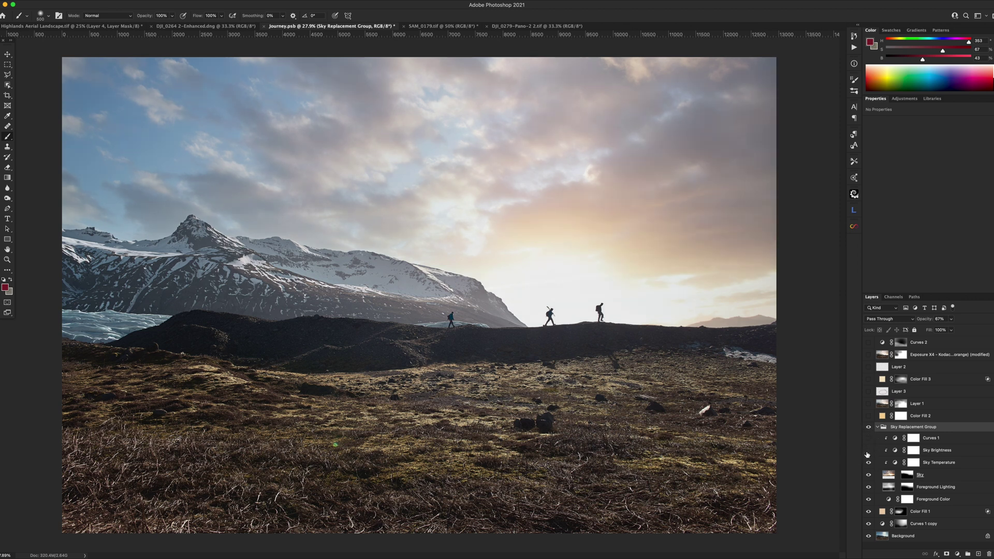
pyautogui.click(869, 450)
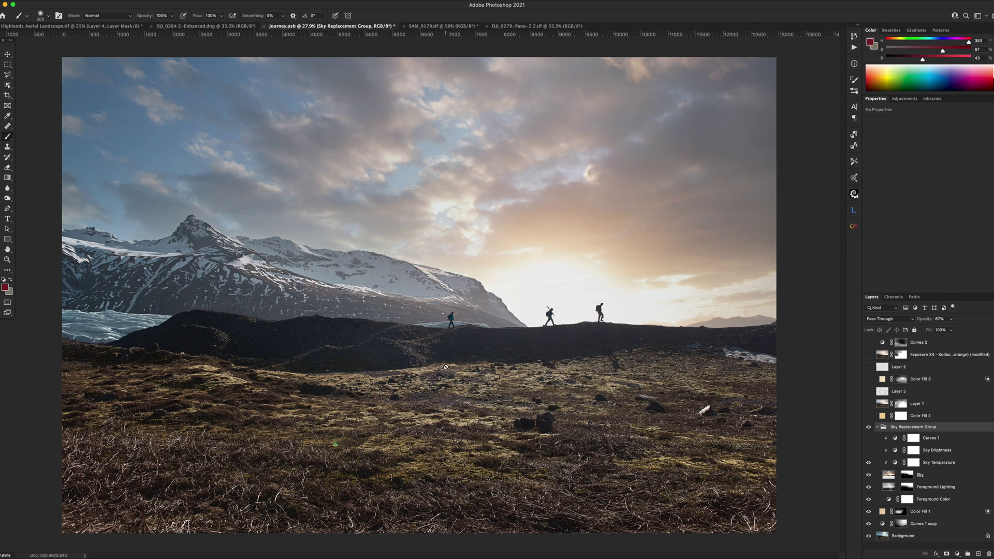
pyautogui.click(869, 450)
pyautogui.click(869, 437)
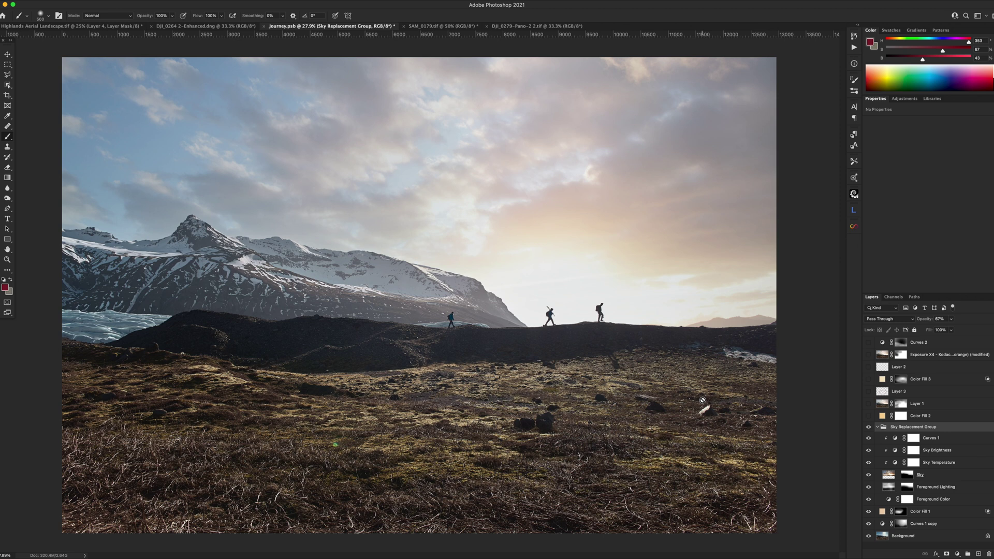
pyautogui.click(877, 427)
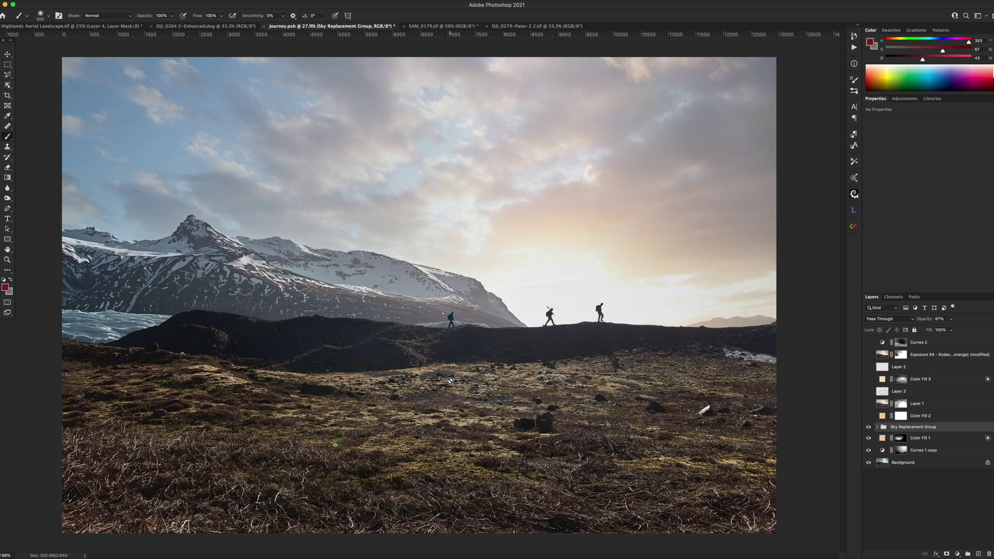
# Step: Make the Color Fill 2 layer visible and inspect its fill colour without changing it
pyautogui.click(877, 418)
pyautogui.click(868, 417)
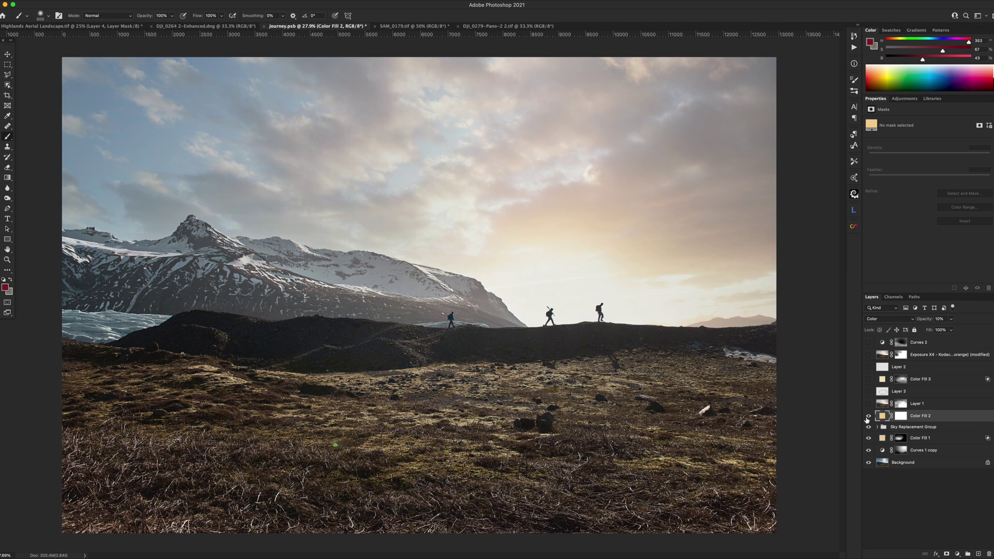
pyautogui.doubleClick(882, 416)
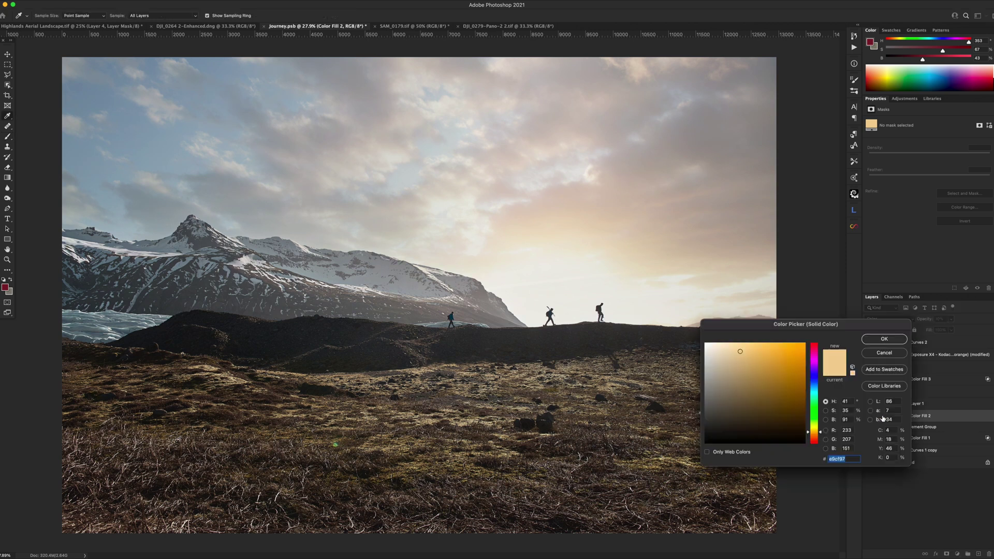
pyautogui.click(880, 340)
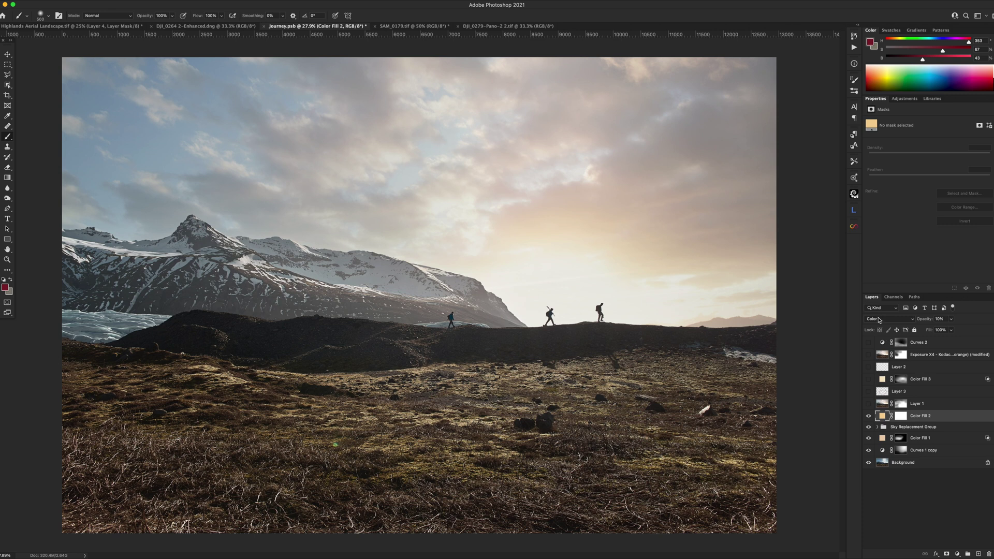
# Step: Compare the photo with and without Color Fill 2, and try the layer at 100% opacity
pyautogui.click(870, 417)
pyautogui.click(869, 417)
pyautogui.moveTo(926, 319); pyautogui.dragTo(941, 319)
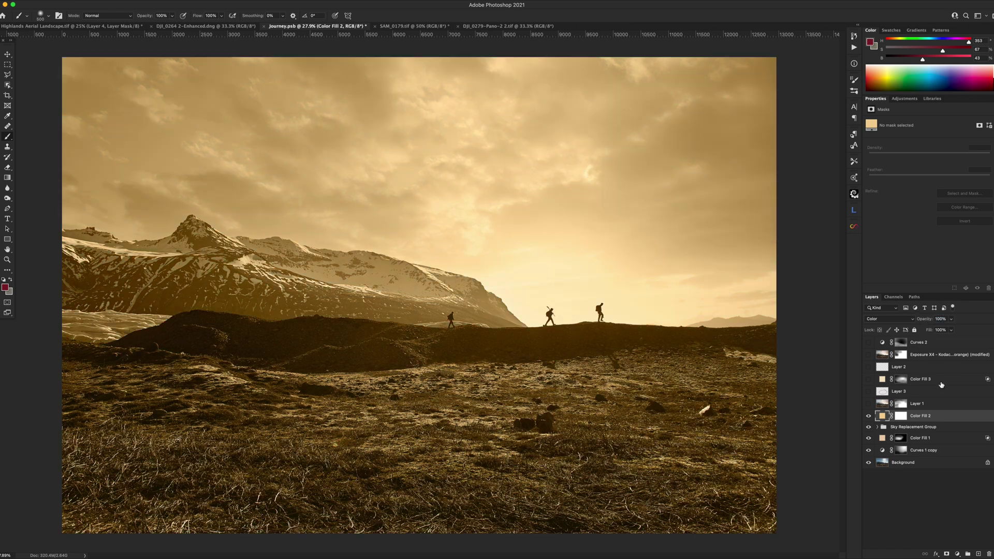
# Step: Try Blend If on Color Fill 2, splitting the underlying layer's shadow slider to 0 / 49
pyautogui.doubleClick(955, 421)
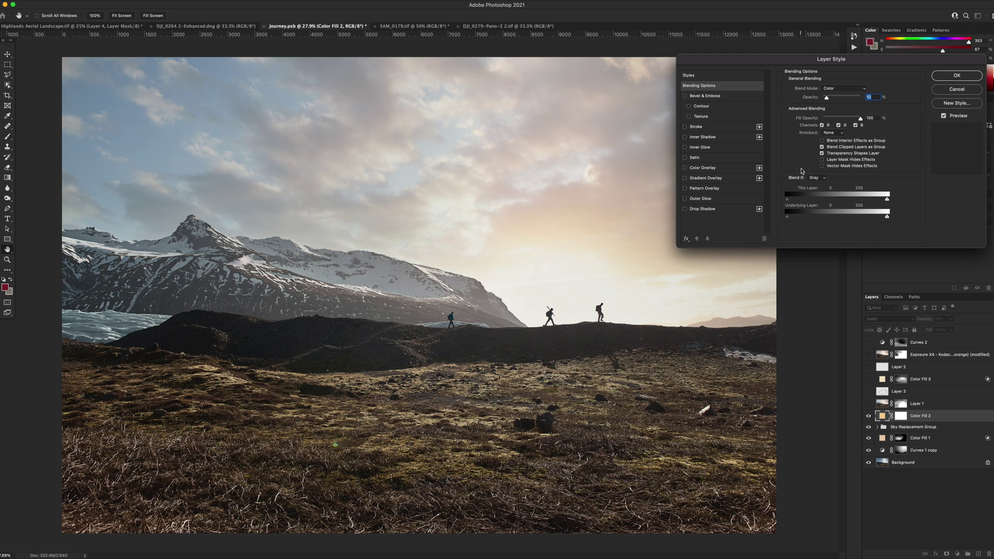
pyautogui.press('alt')
pyautogui.moveTo(787, 219); pyautogui.dragTo(842, 217)
pyautogui.moveTo(842, 217); pyautogui.dragTo(850, 217)
pyautogui.moveTo(744, 208); pyautogui.dragTo(784, 216)
pyautogui.moveTo(787, 219); pyautogui.dragTo(825, 220)
pyautogui.moveTo(824, 220); pyautogui.dragTo(787, 218)
pyautogui.moveTo(786, 218); pyautogui.dragTo(806, 219)
pyautogui.click(956, 75)
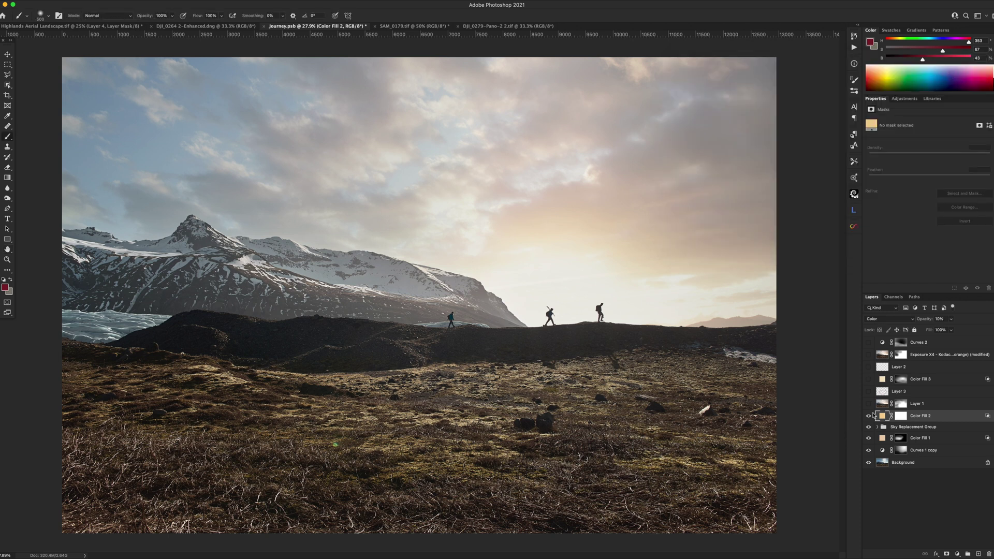
# Step: Compare Color Fill 2 hidden and shown, and reset the shadow split in its underlying-layer Blend If range
pyautogui.click(868, 416)
pyautogui.click(868, 417)
pyautogui.doubleClick(964, 418)
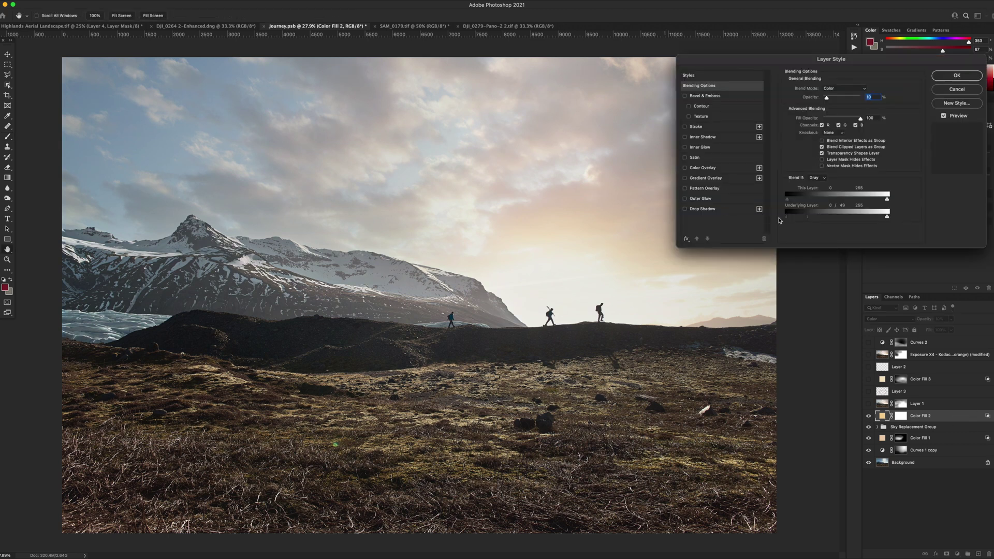
pyautogui.moveTo(808, 217); pyautogui.dragTo(739, 212)
pyautogui.click(943, 79)
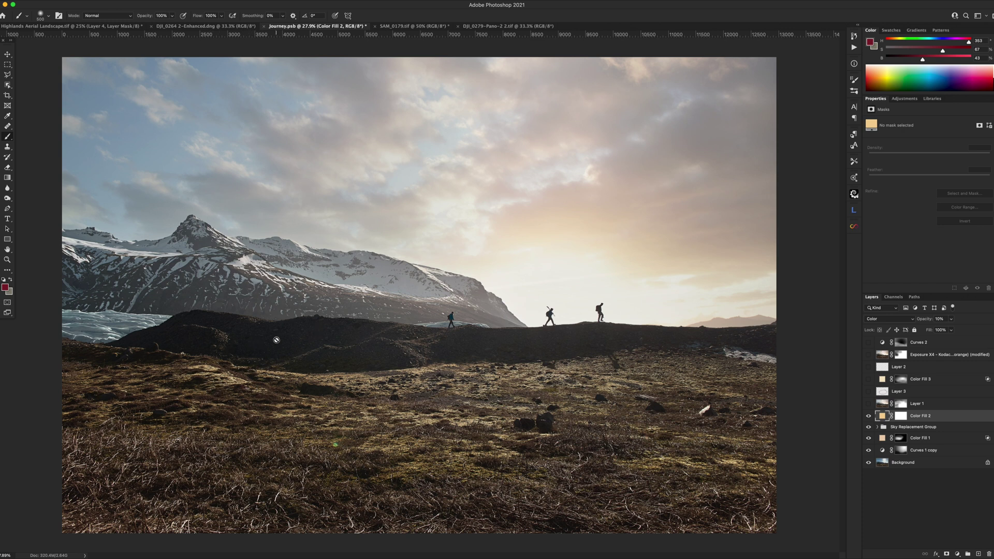
# Step: Compare Color Fill 2 hidden and shown, and lightly mask out its left side with an enlarged black brush at 20% opacity
pyautogui.click(868, 417)
pyautogui.click(868, 417)
pyautogui.click(903, 416)
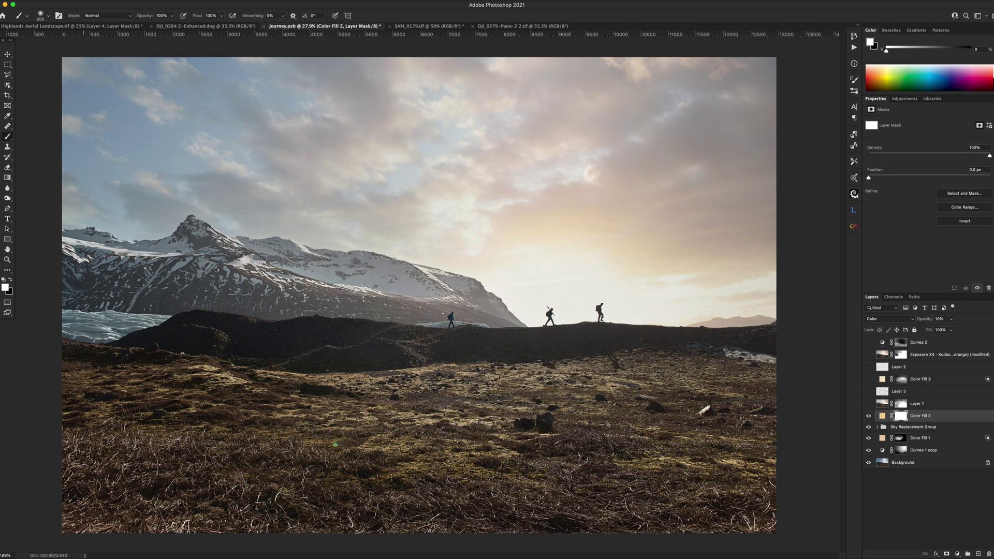
pyautogui.press(']')
pyautogui.press(']')
pyautogui.press(']')
pyautogui.press(']')
pyautogui.press(']')
pyautogui.press('x')
pyautogui.press('2')
# Step: Select Layer 1, make it visible, and compare the photo with and without its glow
pyautogui.click(882, 405)
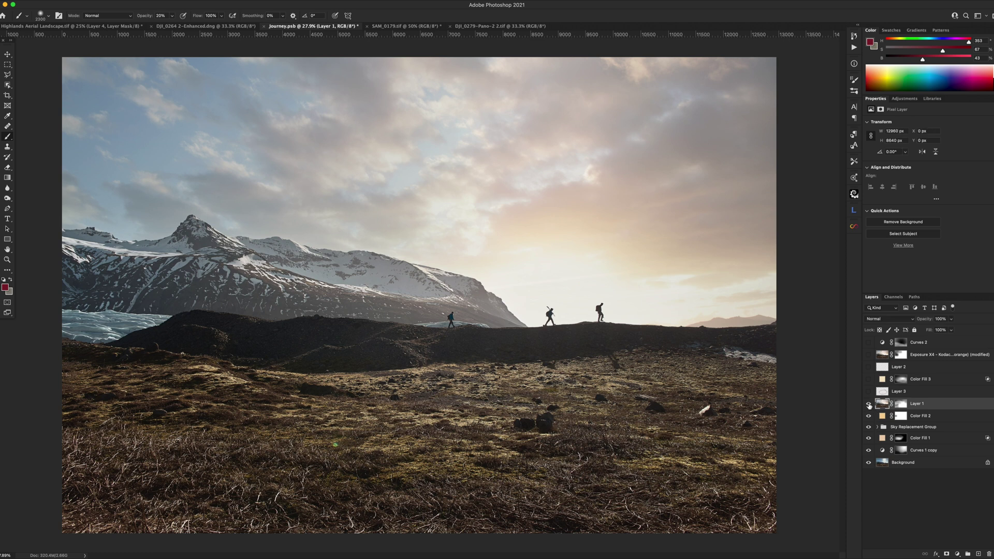
pyautogui.click(868, 405)
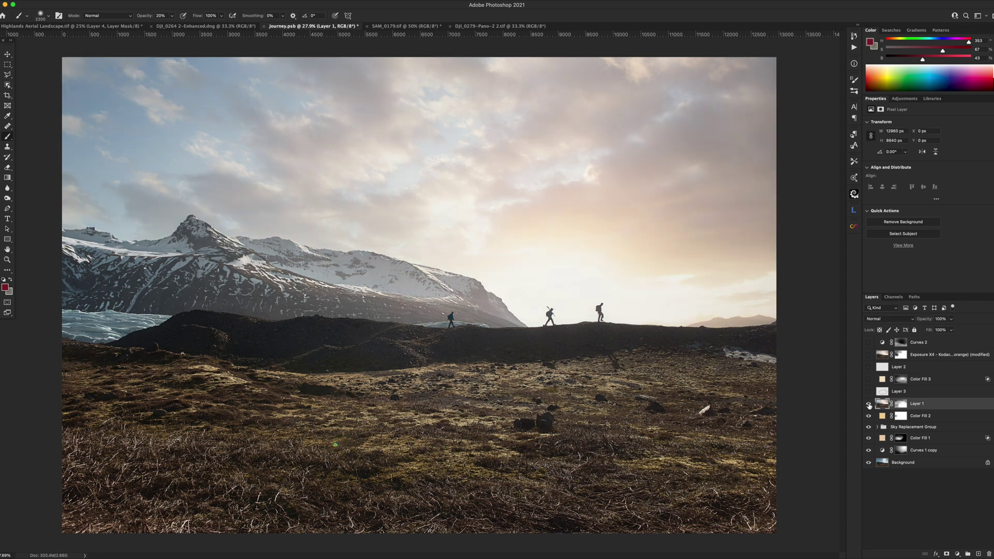
pyautogui.click(868, 405)
pyautogui.click(869, 405)
# Step: View Layer 1's mask on its own, and compare the photo with the mask disabled and with the layer hidden
pyautogui.keyDown('alt'); pyautogui.click(901, 405); pyautogui.keyUp('alt')
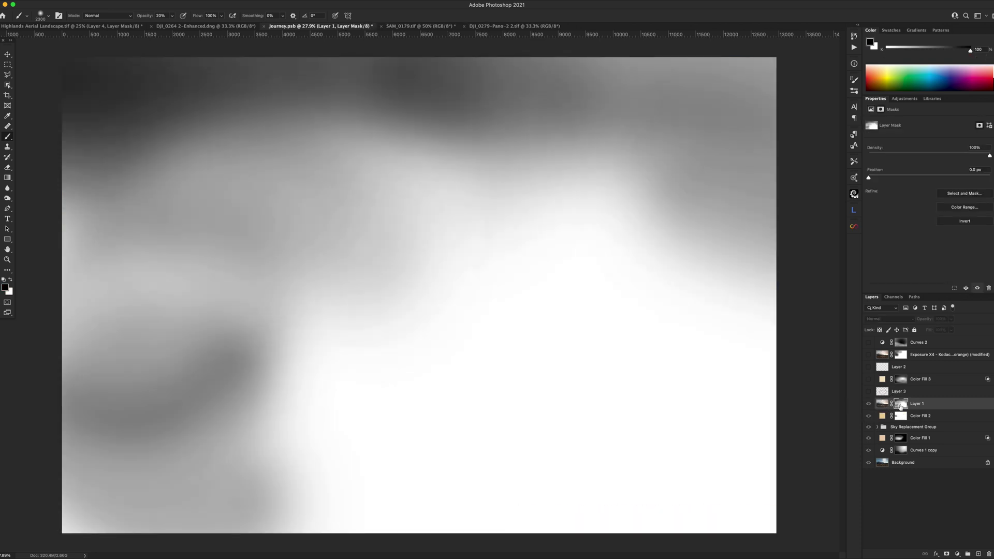
pyautogui.keyDown('alt'); pyautogui.click(900, 405); pyautogui.keyUp('alt')
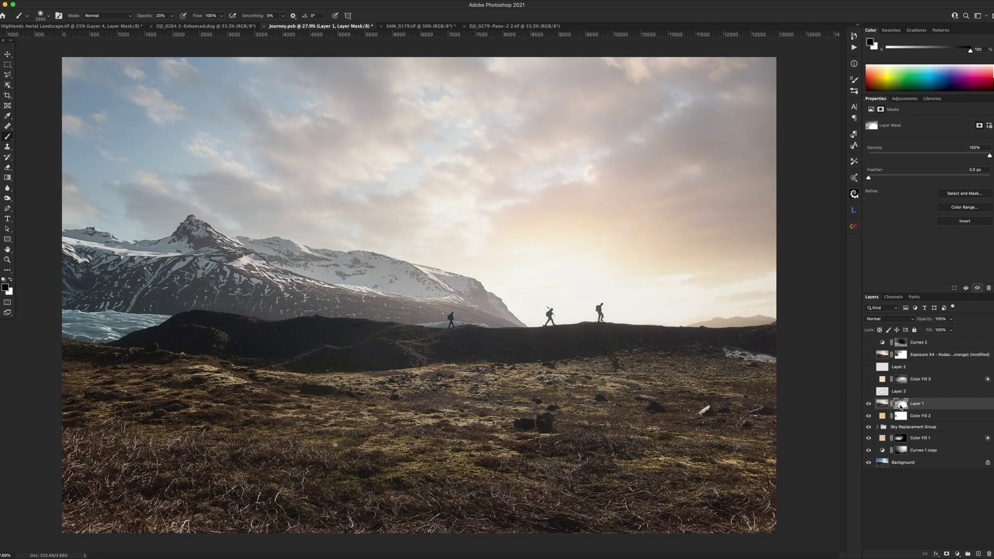
pyautogui.keyDown('shift'); pyautogui.click(901, 405); pyautogui.keyUp('shift')
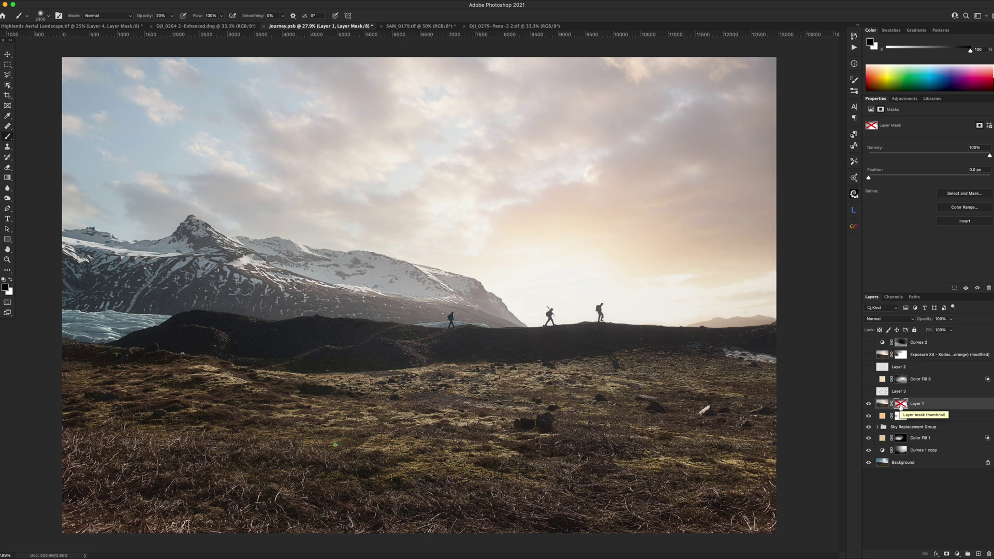
pyautogui.keyDown('shift'); pyautogui.click(901, 405); pyautogui.keyUp('shift')
pyautogui.click(869, 404)
pyautogui.click(869, 404)
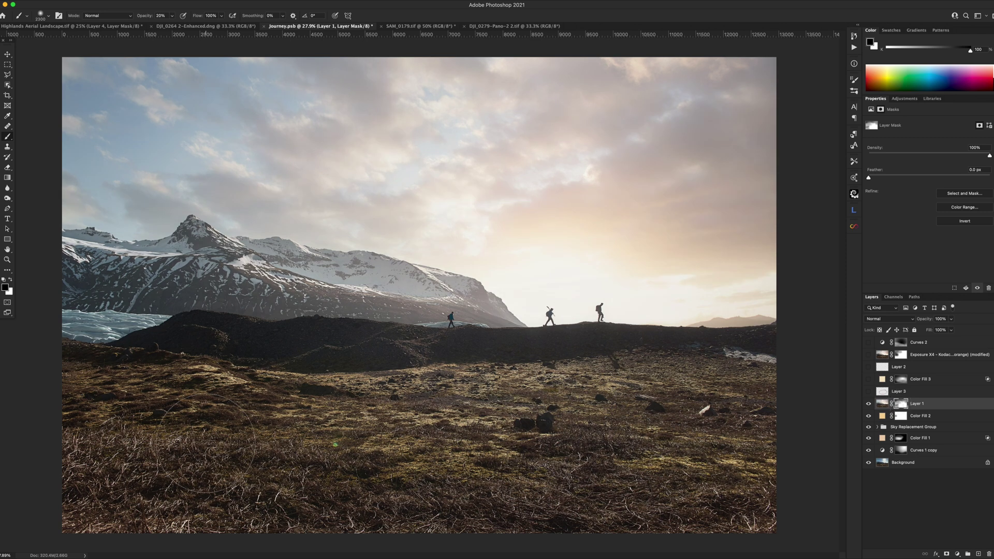
# Step: Enlarge the brush considerably and adjust Layer 1's mask with black at 20% opacity, checking layer visibility
pyautogui.press(']')
pyautogui.press(']')
pyautogui.press(']')
pyautogui.press(']')
pyautogui.press(']')
pyautogui.press(']')
pyautogui.press(']')
pyautogui.press(']')
pyautogui.click(866, 392)
pyautogui.click(866, 391)
pyautogui.click(866, 391)
pyautogui.click(867, 393)
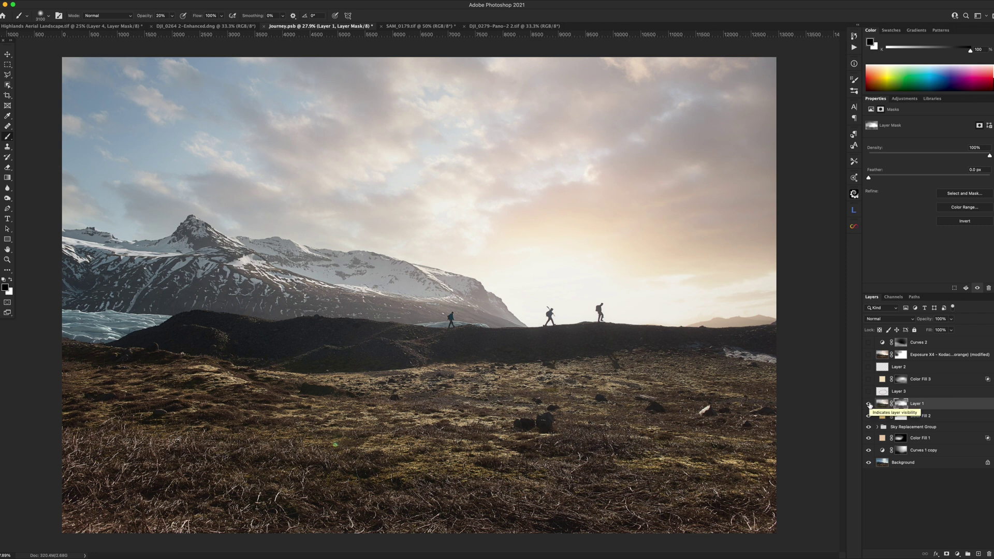
# Step: Hide Layer 1 and stamp all visible layers into a new layer above Color Fill 2
pyautogui.click(868, 404)
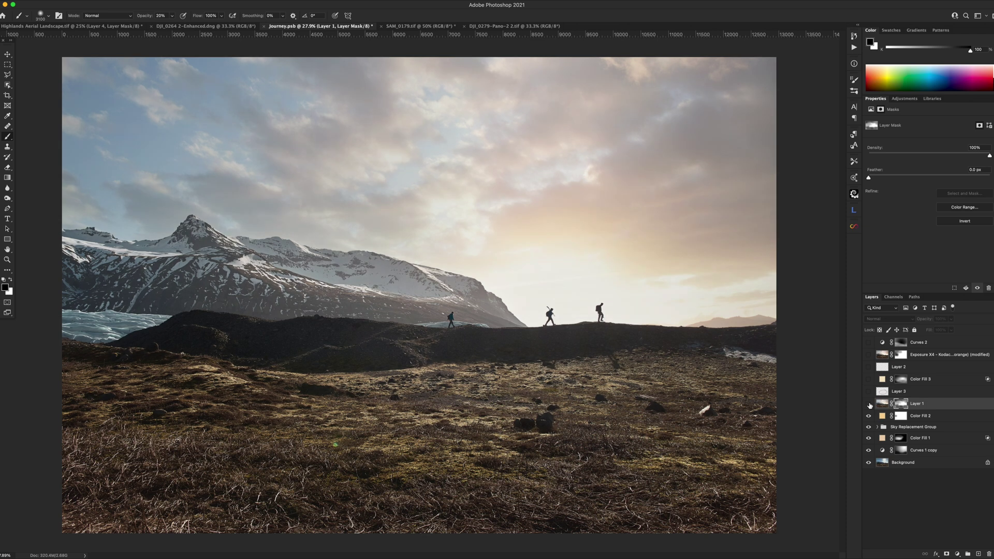
pyautogui.click(929, 420)
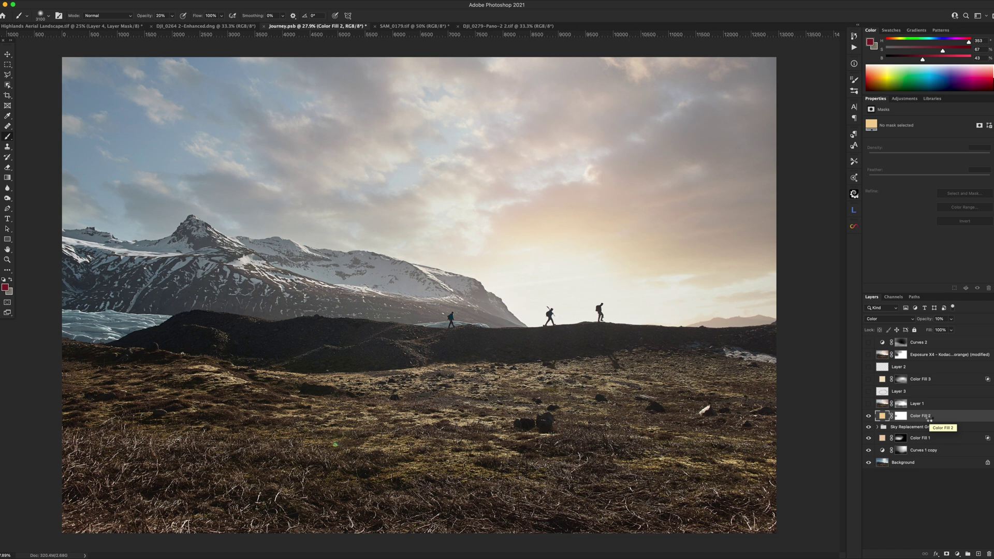
pyautogui.press('alt+shift+super+e')
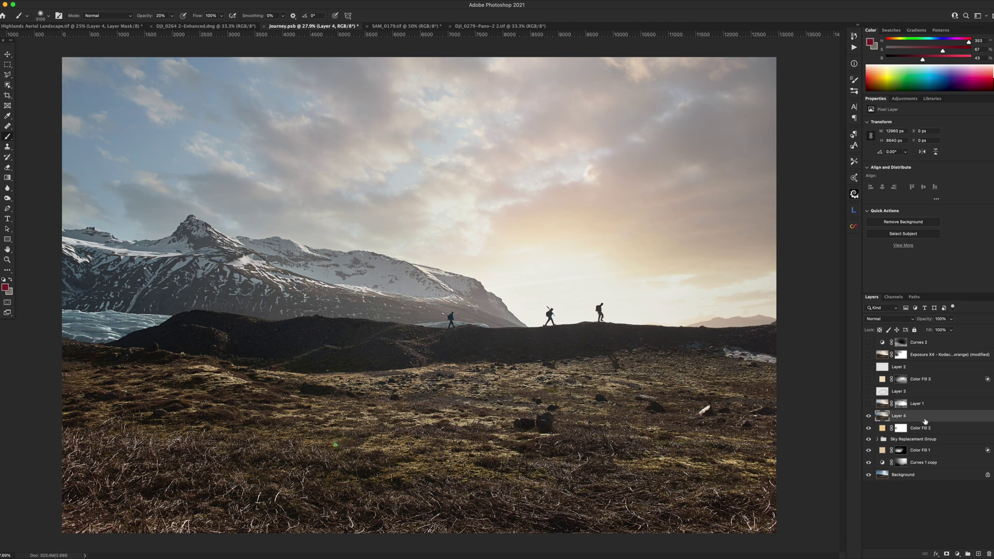
# Step: Open the stamped layer in the Skylum Software Luminar AI filter
pyautogui.click(214, 1)
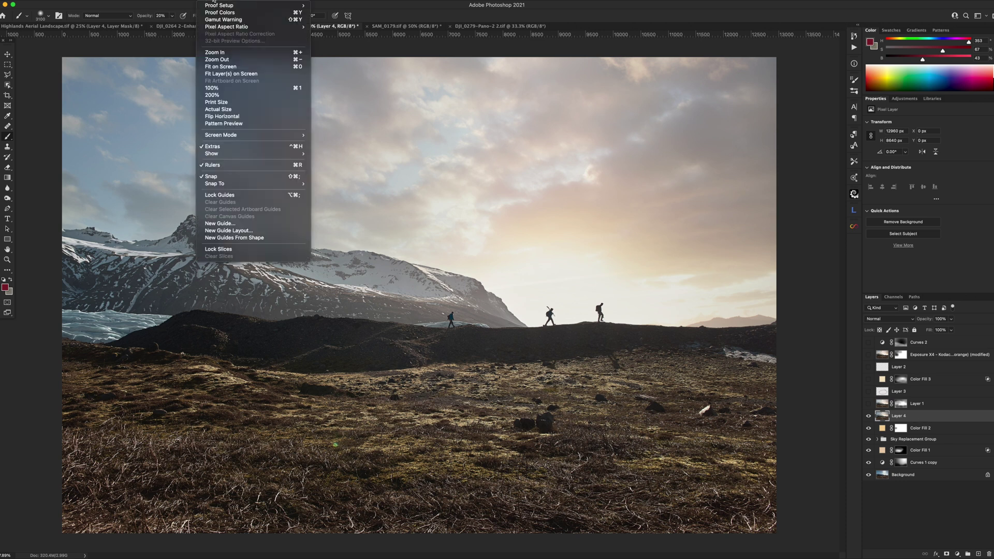
pyautogui.moveTo(259, 2)
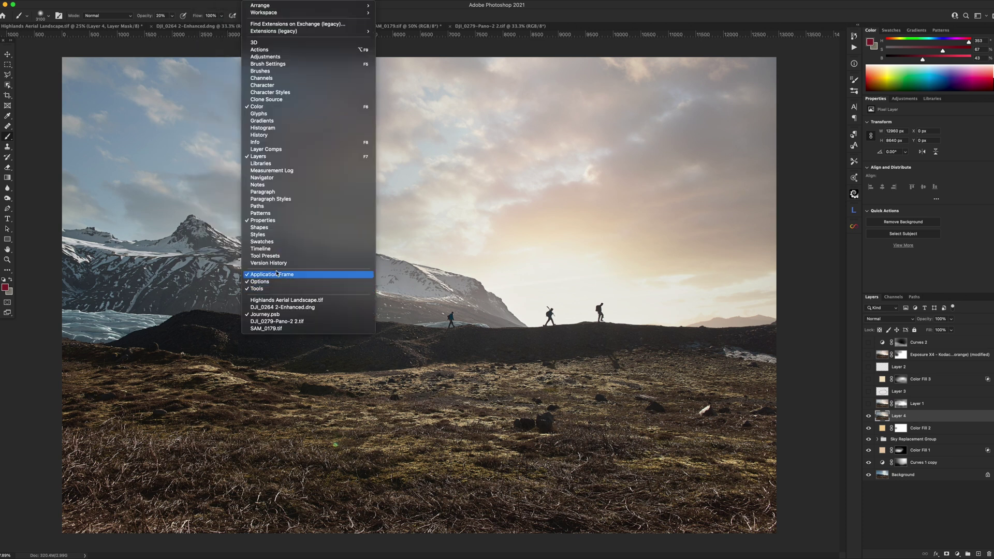
pyautogui.moveTo(213, 1)
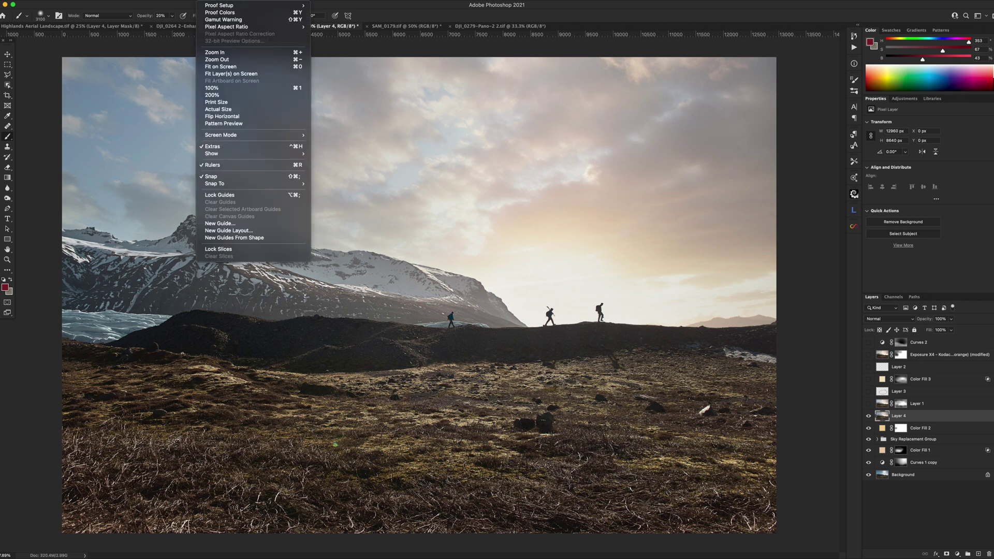
pyautogui.moveTo(176, 1)
pyautogui.moveTo(207, 190)
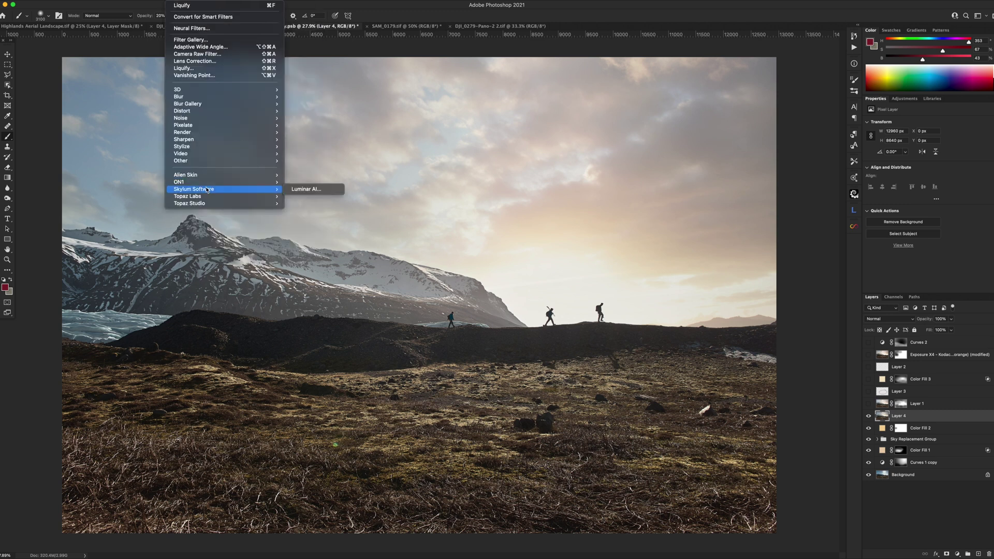
pyautogui.click(319, 190)
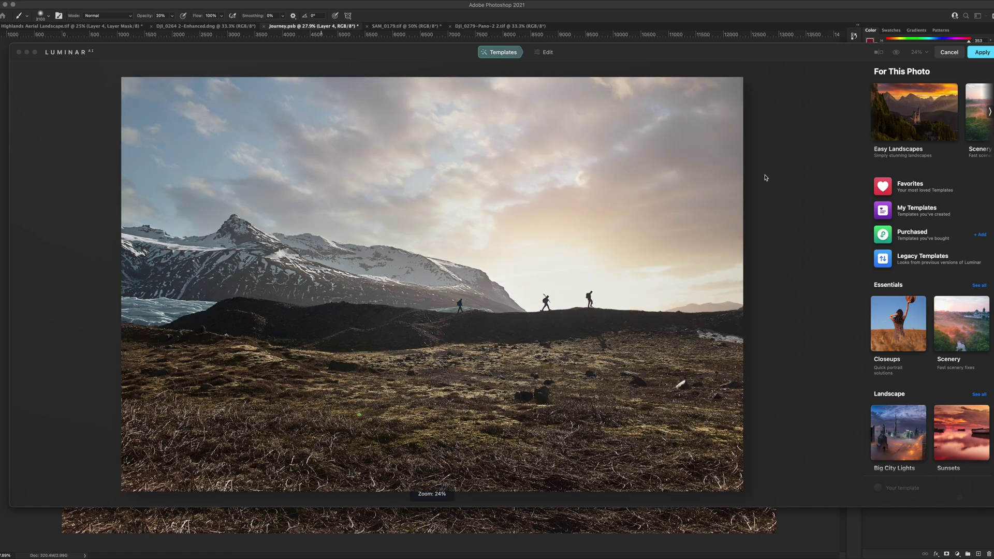
# Step: Switch Luminar AI to its editing tools and add a Glow of type Orton Effect with Amount 19
pyautogui.click(545, 52)
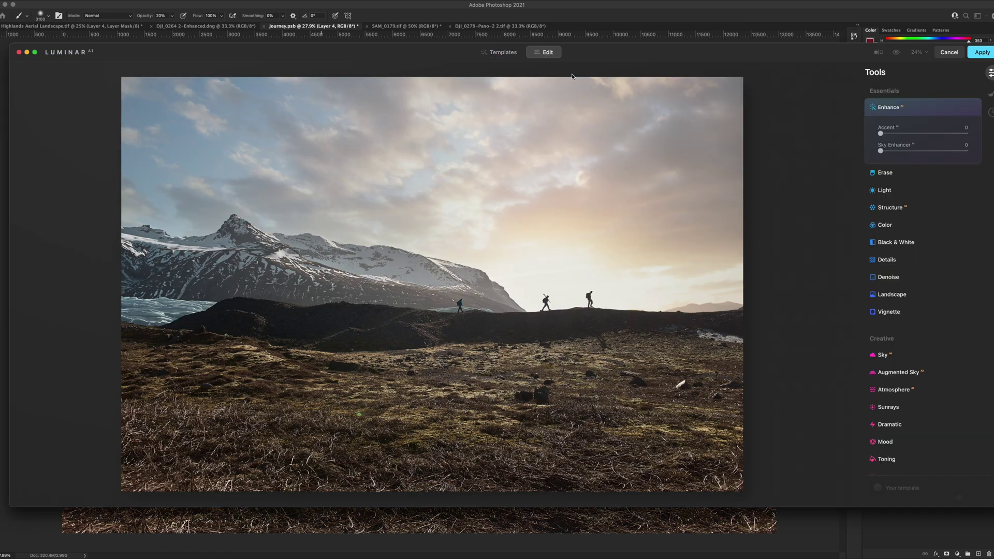
pyautogui.scroll(-5, 924, 281)
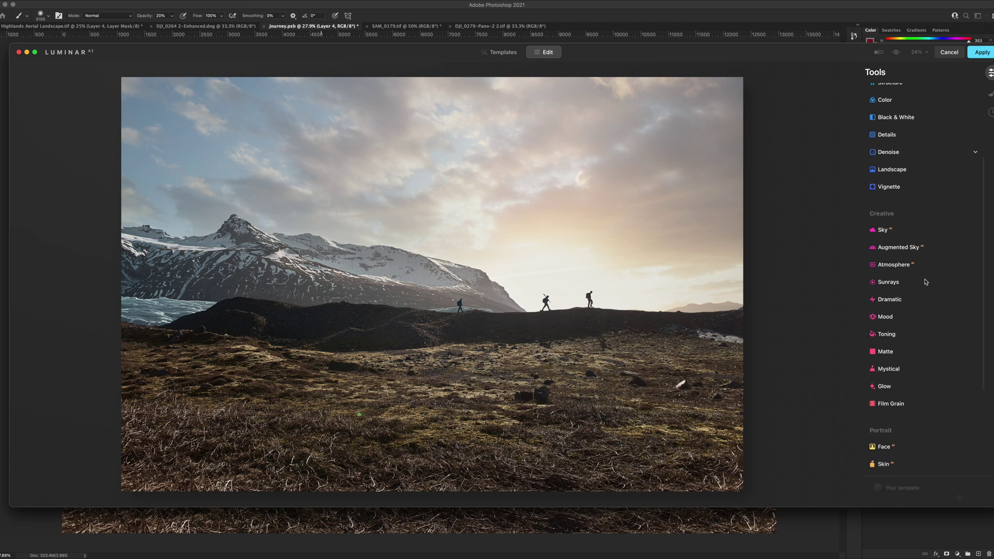
pyautogui.click(884, 356)
pyautogui.click(929, 332)
pyautogui.click(911, 360)
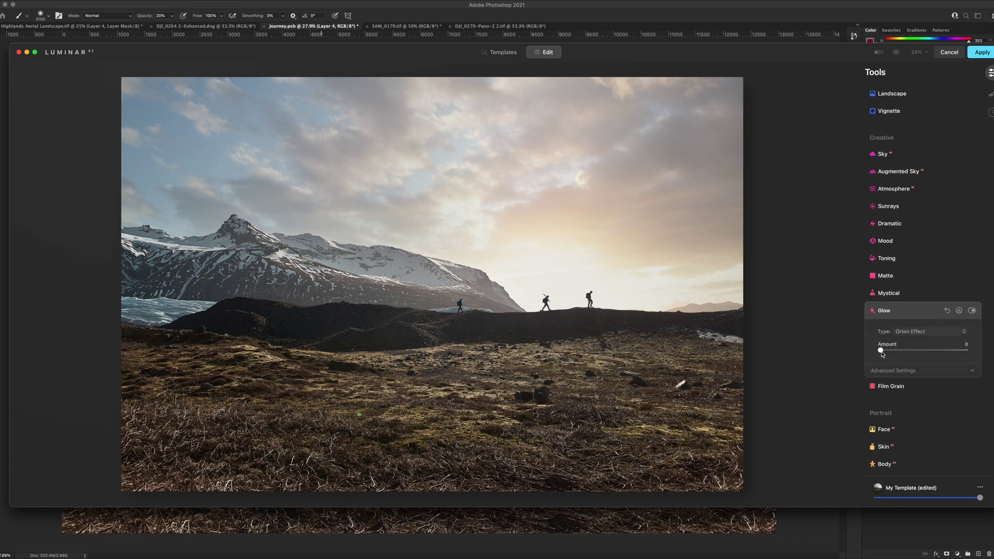
pyautogui.moveTo(881, 353)
pyautogui.mouseDown()
pyautogui.moveTo(923, 350)
pyautogui.moveTo(897, 351)
pyautogui.mouseUp()
# Step: Expand the Glow's advanced settings and set Contrast to 12 and Softness to 27
pyautogui.click(897, 371)
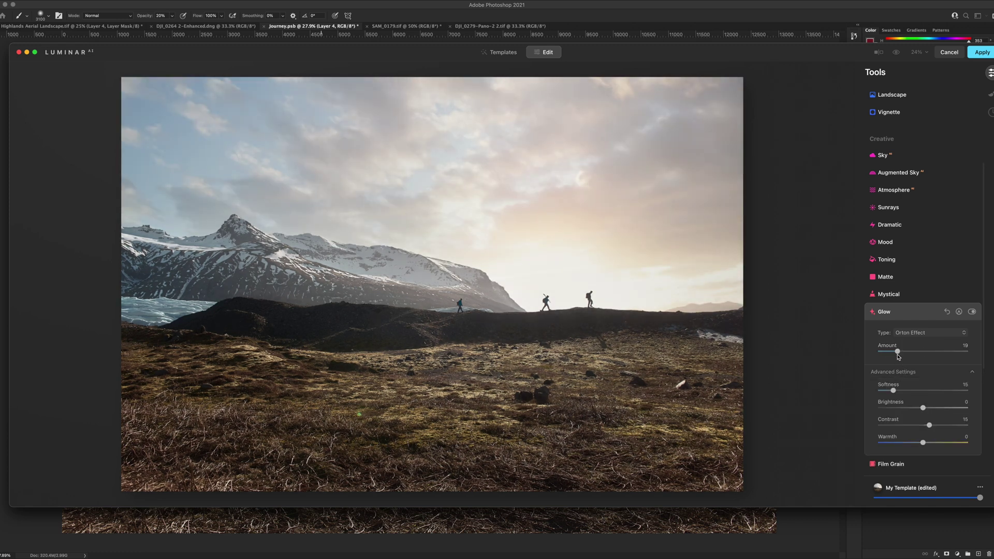
pyautogui.scroll(-2, 900, 362)
pyautogui.moveTo(929, 392); pyautogui.dragTo(929, 393)
pyautogui.moveTo(893, 357); pyautogui.dragTo(910, 359)
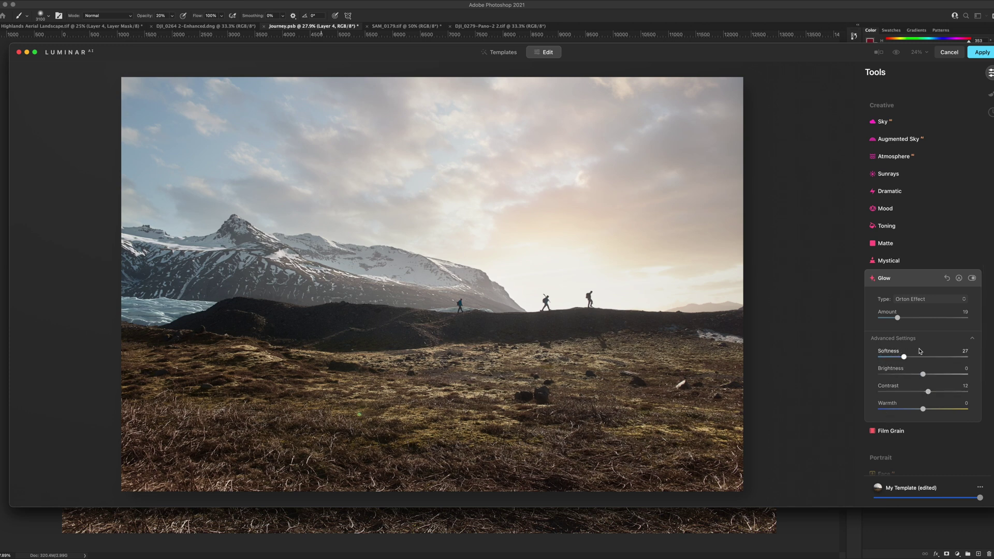
# Step: Lower the Glow's Amount to 13 and try the types Orton Effect Soft, Glow and Soft Focus
pyautogui.moveTo(893, 321); pyautogui.dragTo(886, 321)
pyautogui.click(904, 300)
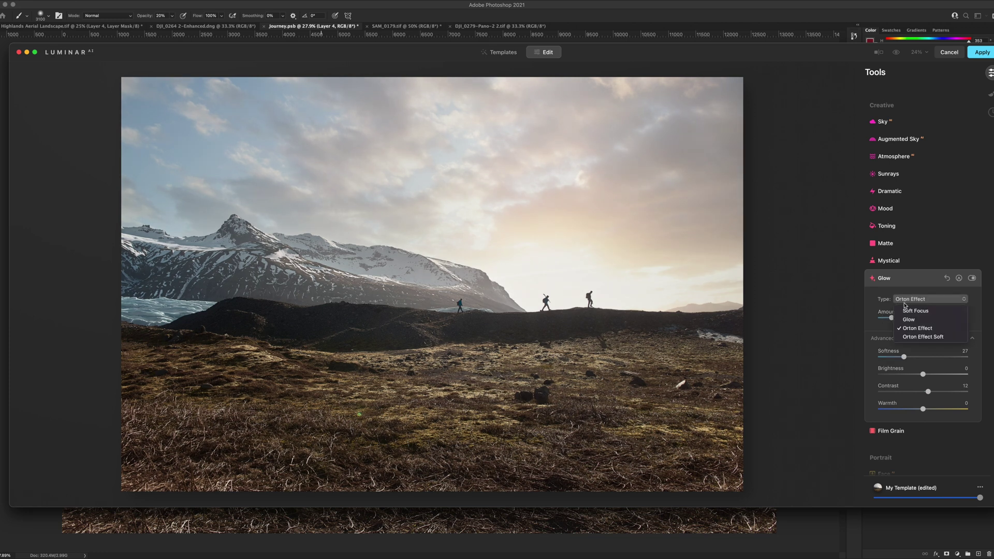
pyautogui.click(903, 337)
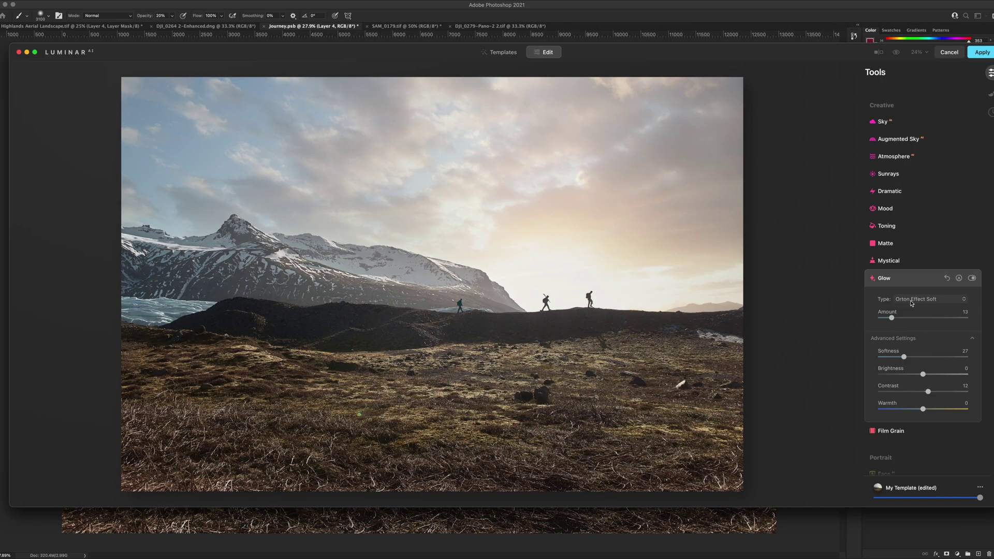
pyautogui.click(911, 303)
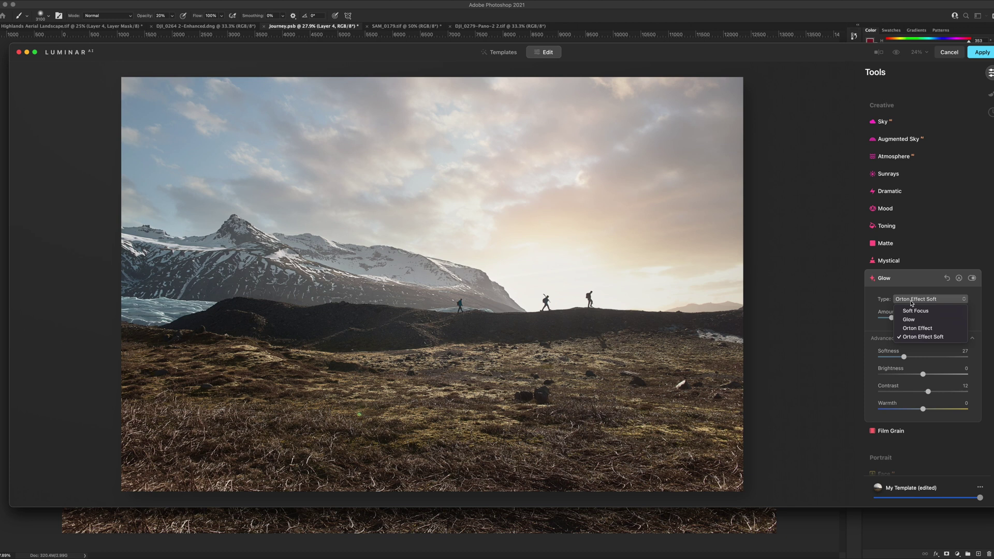
pyautogui.click(908, 321)
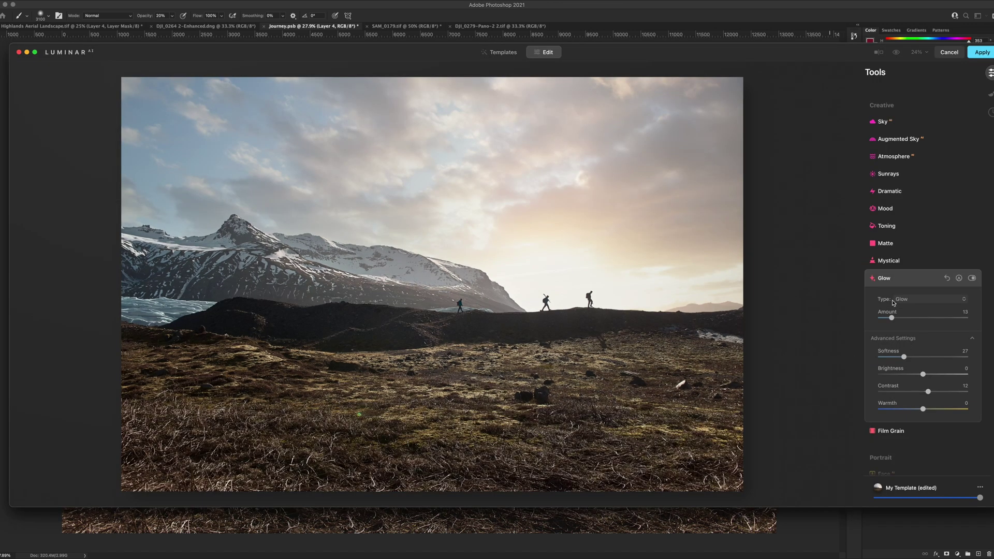
pyautogui.click(906, 300)
pyautogui.click(906, 311)
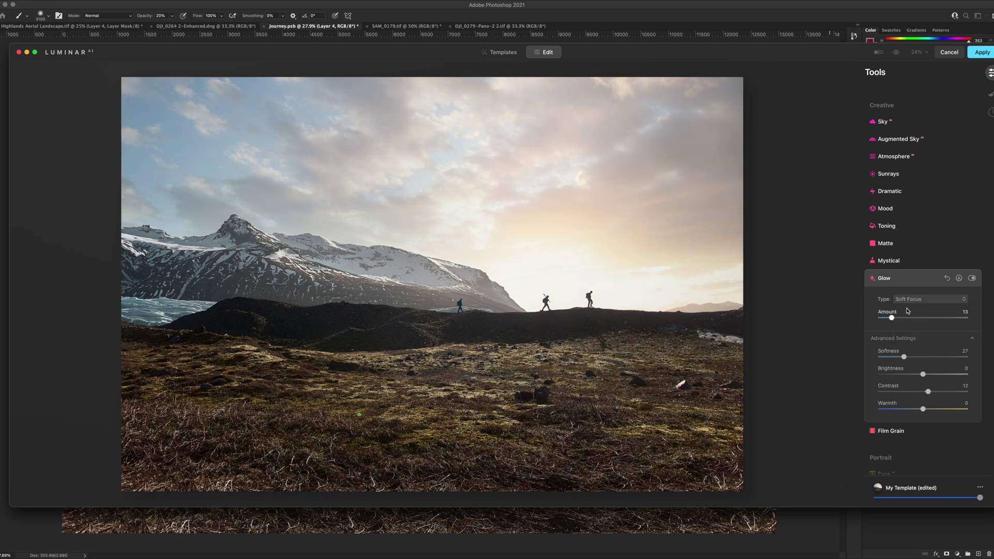
# Step: Try the Glow type at Amounts of 11 and 19, and return the effect to Orton Effect with Amount 19
pyautogui.moveTo(892, 318); pyautogui.dragTo(890, 318)
pyautogui.click(903, 299)
pyautogui.click(902, 320)
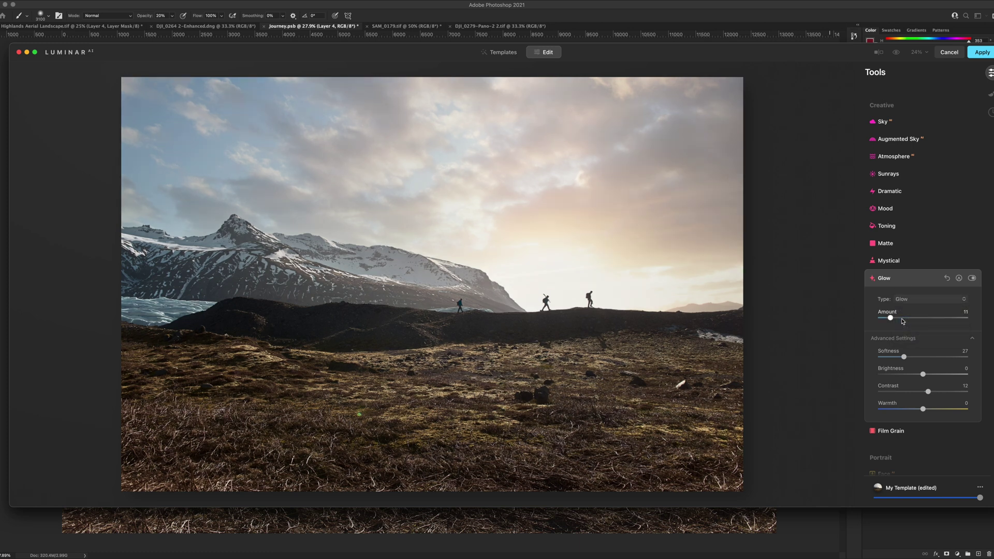
pyautogui.moveTo(890, 318); pyautogui.dragTo(897, 317)
pyautogui.click(896, 300)
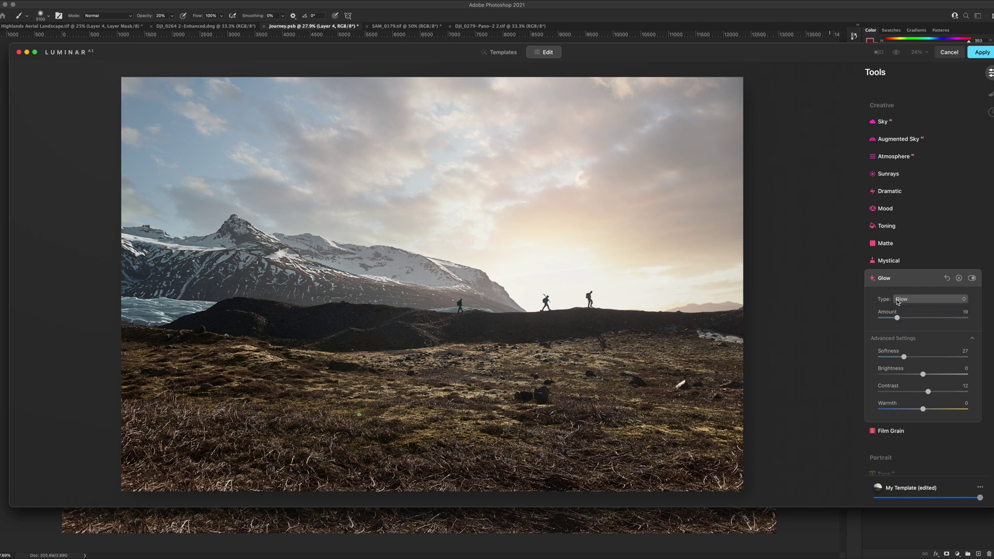
pyautogui.click(904, 329)
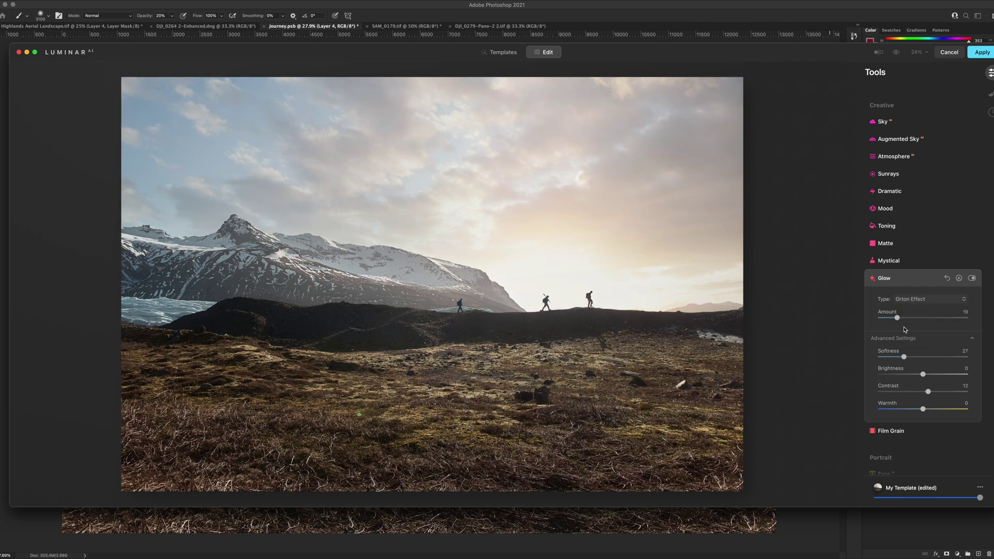
pyautogui.click(907, 280)
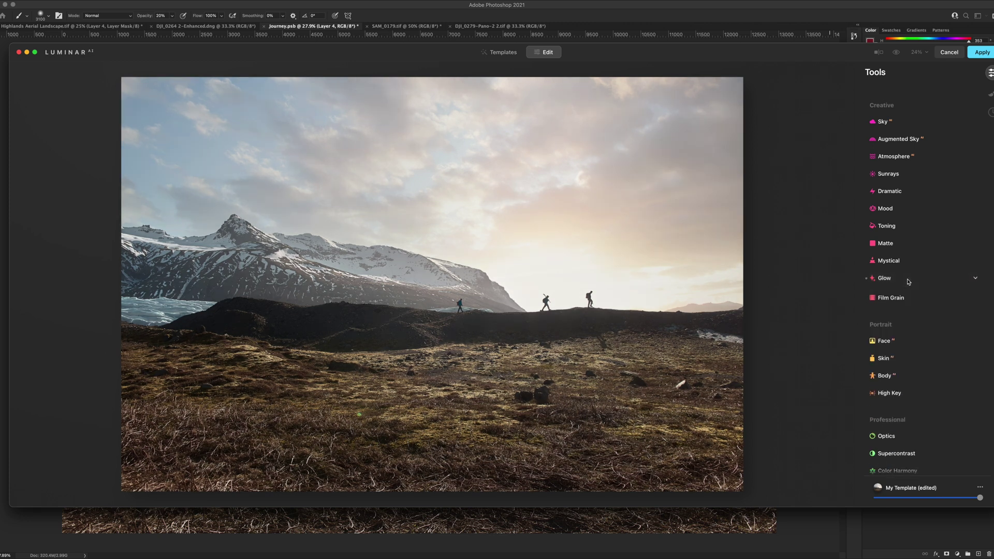
pyautogui.click(909, 281)
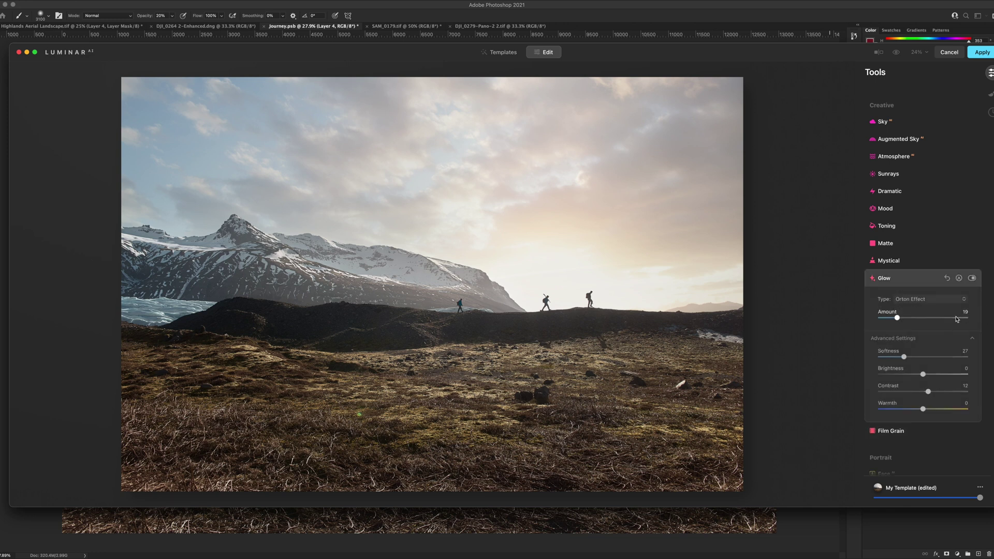
pyautogui.moveTo(900, 318)
pyautogui.mouseDown()
pyautogui.moveTo(989, 320)
pyautogui.moveTo(881, 317)
pyautogui.moveTo(897, 318)
pyautogui.mouseUp()
pyautogui.scroll(6, 862, 222)
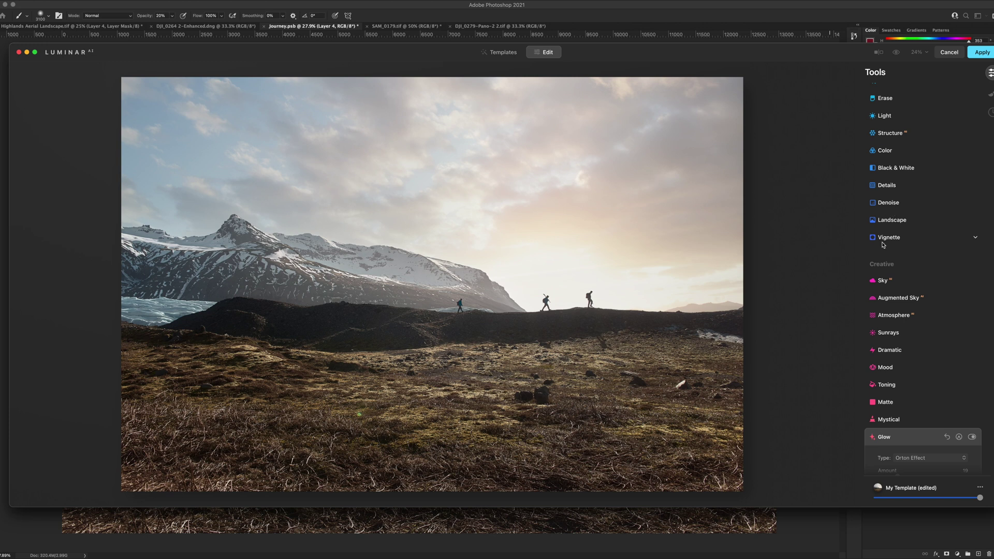
# Step: Cancel all Luminar AI changes, quit the plugin and delete the stamped Layer 4
pyautogui.click(951, 54)
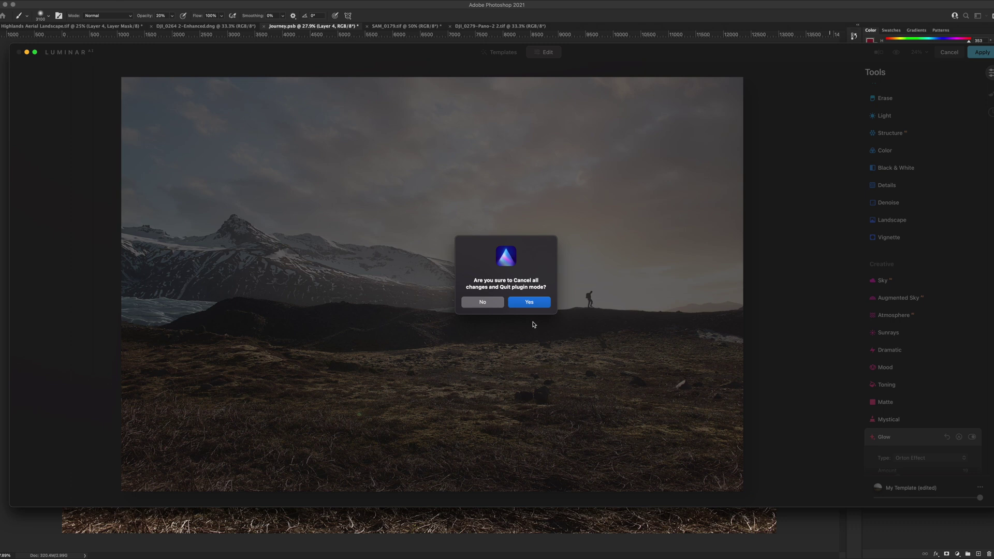
pyautogui.click(530, 306)
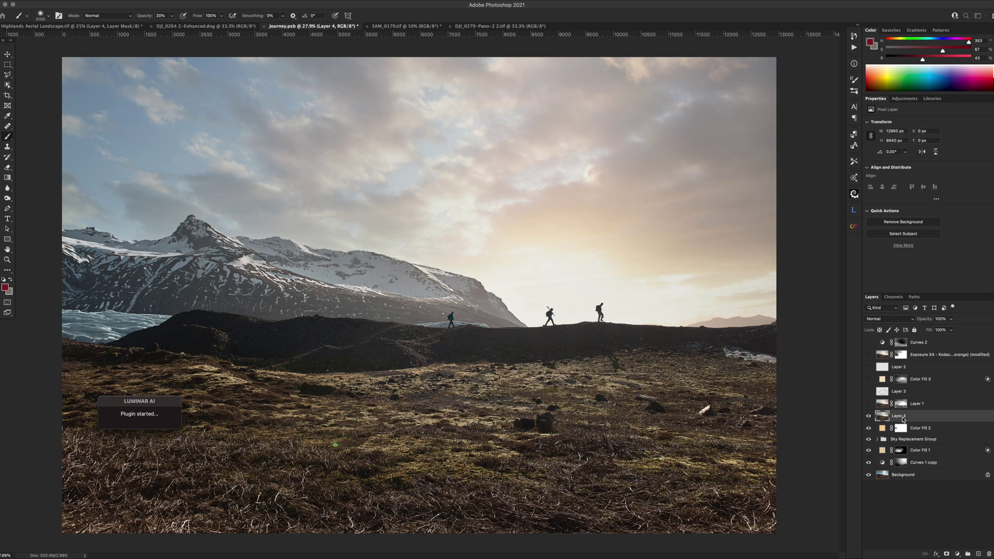
pyautogui.press('Delete')
# Step: Turn on the visibility of Layer 1 and the Color Fill 3 layer
pyautogui.click(868, 404)
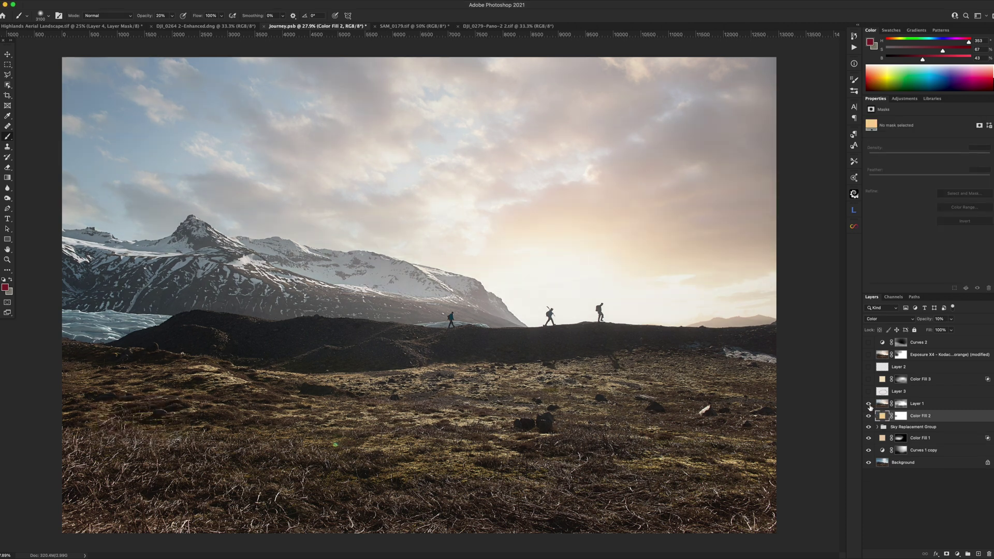
pyautogui.click(892, 390)
pyautogui.click(880, 381)
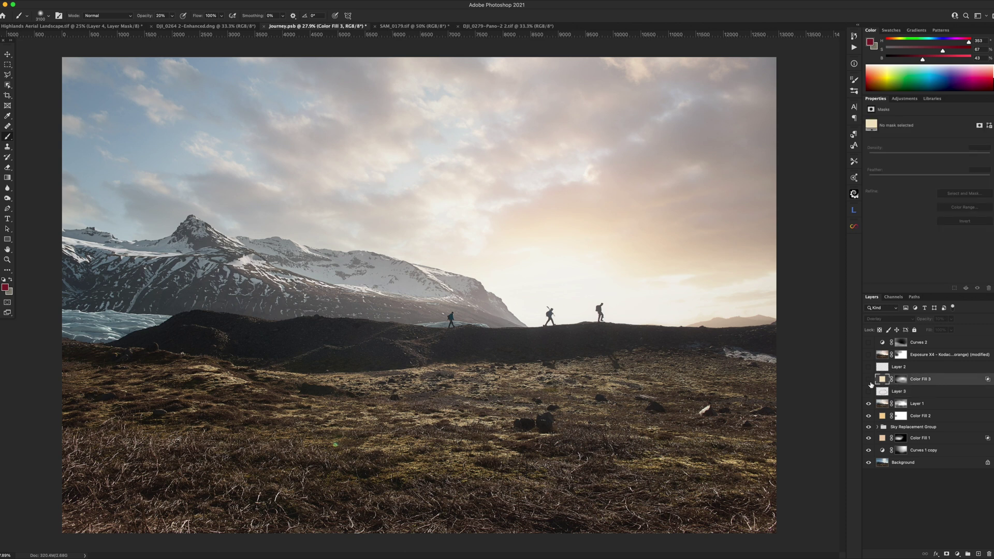
pyautogui.click(869, 379)
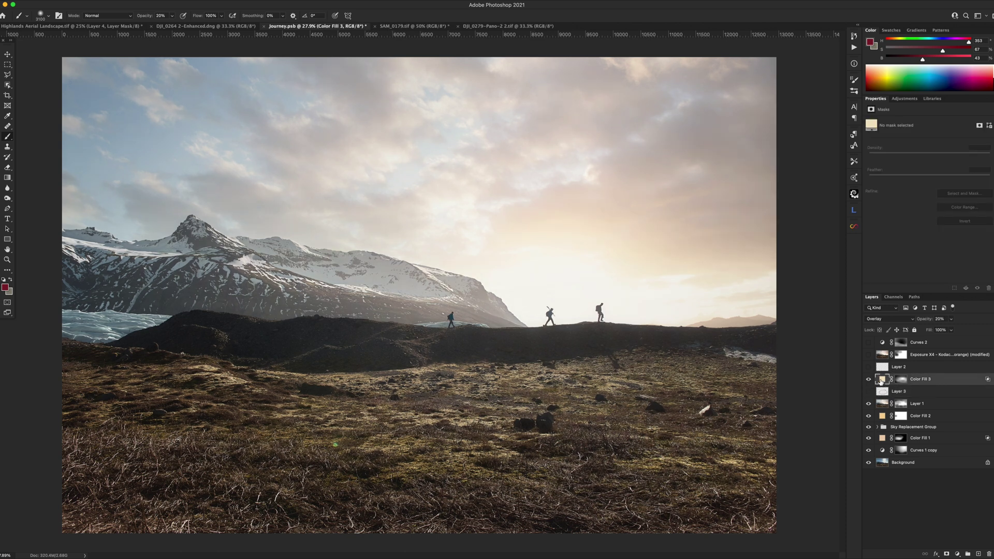
# Step: Inspect Color Fill 3's fill colour and compare the image with and without the layer
pyautogui.doubleClick(880, 382)
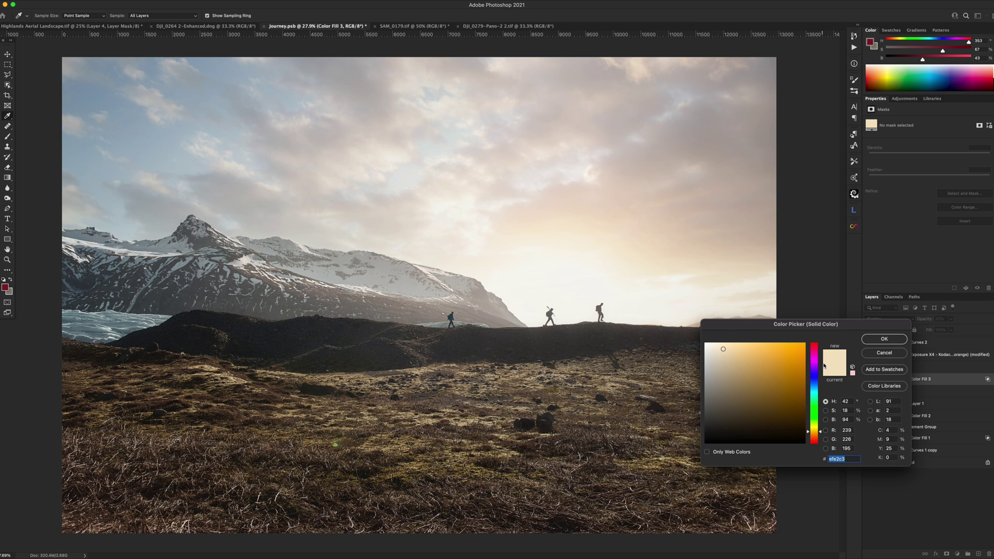
pyautogui.click(882, 340)
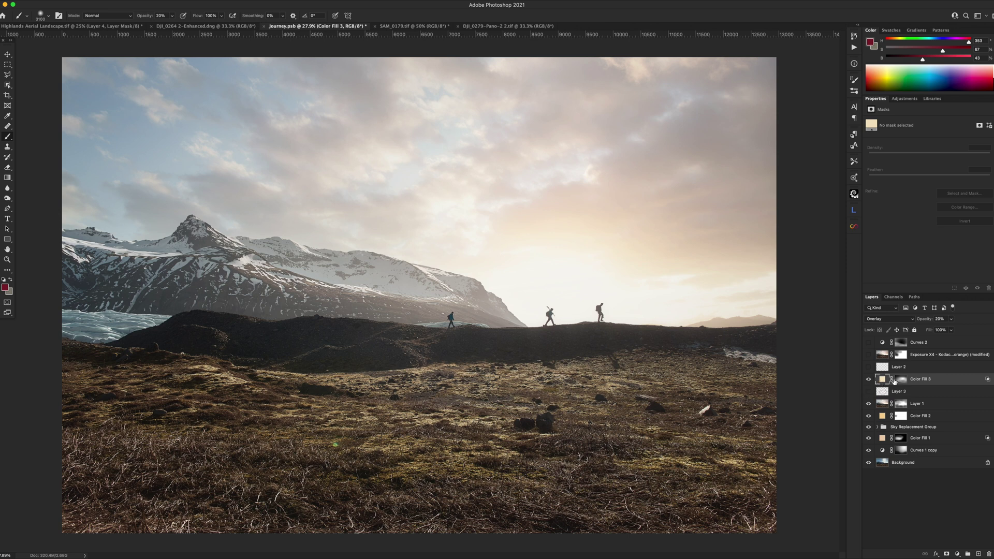
pyautogui.click(868, 379)
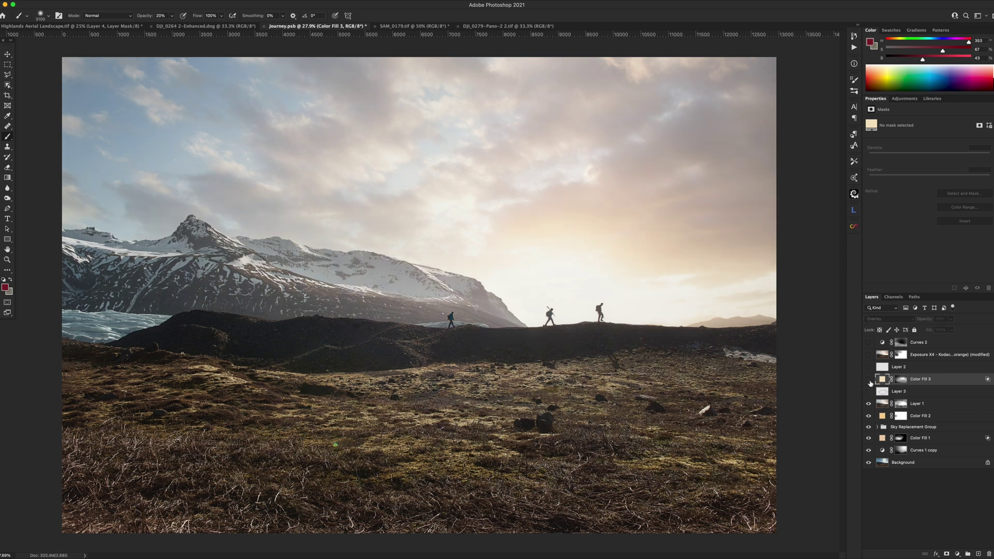
pyautogui.click(869, 379)
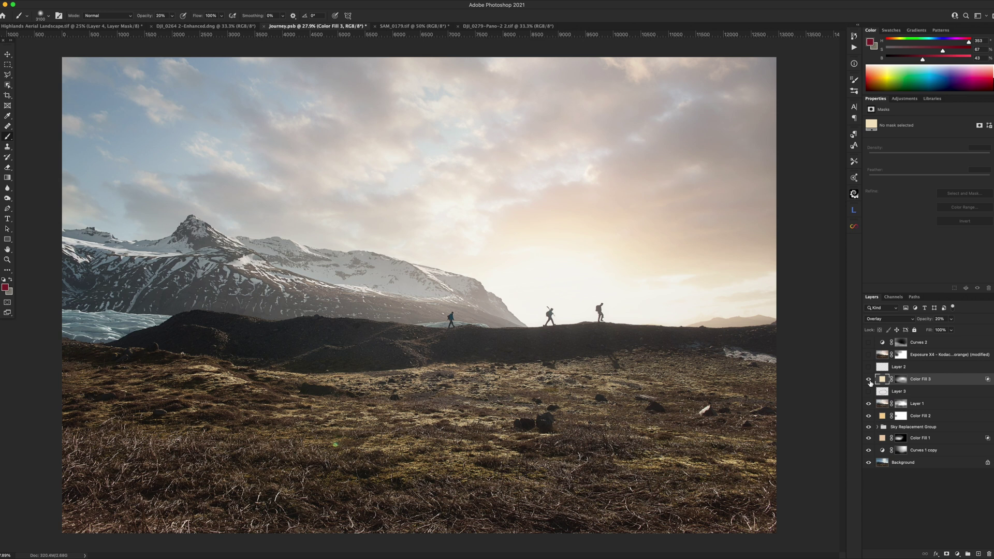
pyautogui.click(868, 380)
pyautogui.click(869, 380)
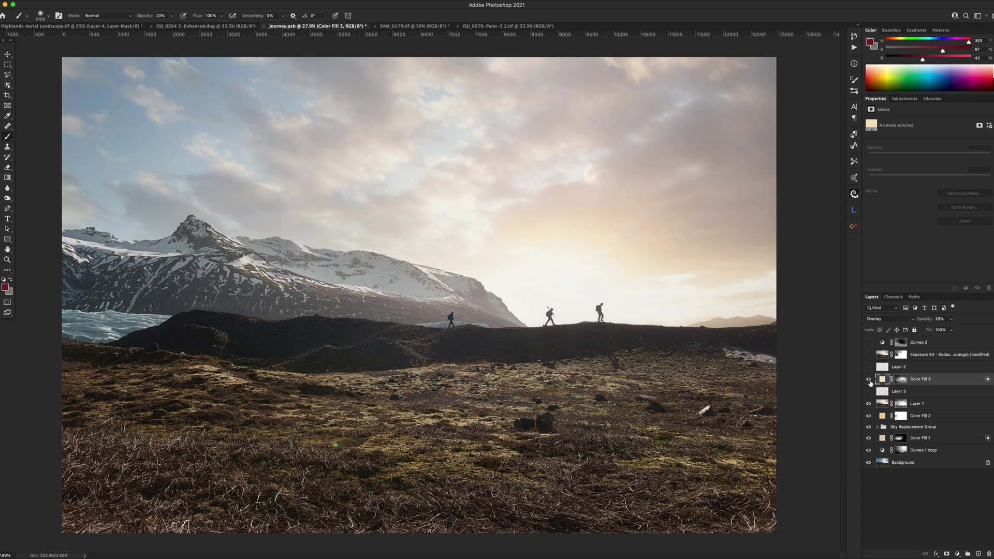
# Step: View Color Fill 3's layer mask on its own and check its effect on the image by toggling the layer
pyautogui.keyDown('alt'); pyautogui.click(905, 382); pyautogui.keyUp('alt')
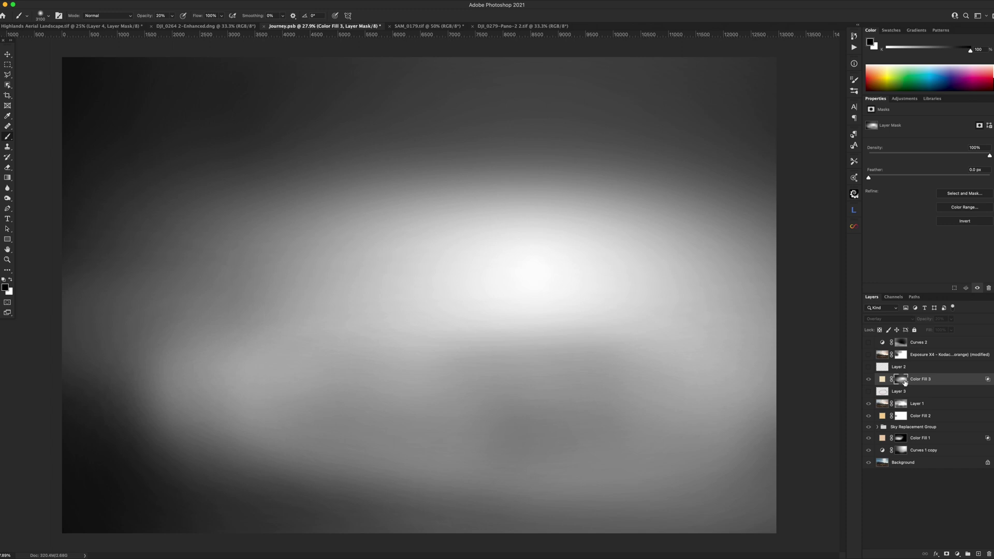
pyautogui.keyDown('alt'); pyautogui.click(904, 382); pyautogui.keyUp('alt')
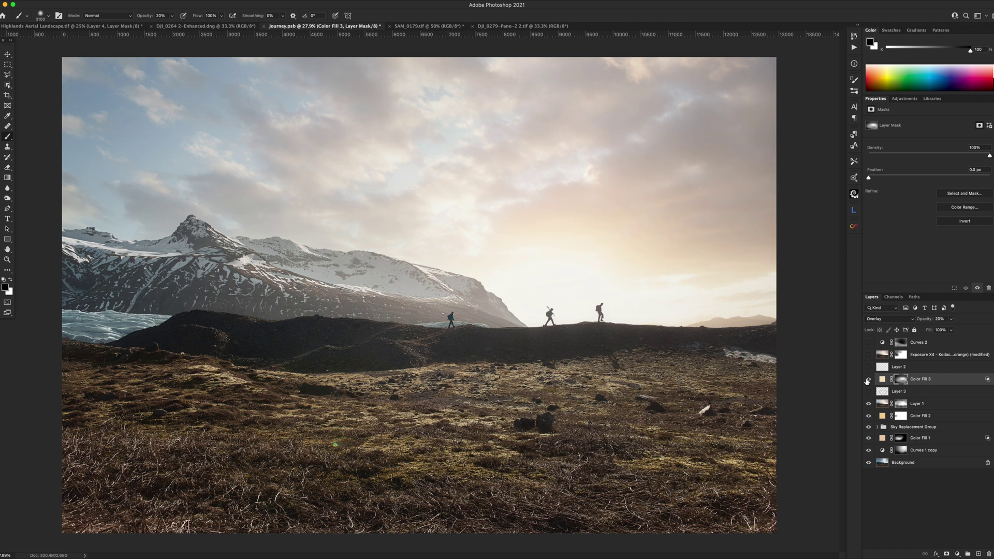
pyautogui.click(867, 380)
pyautogui.click(867, 379)
pyautogui.click(868, 380)
# Step: Adjust the split shadow slider for Underlying Layer under Blend If in Color Fill 3's blending options
pyautogui.doubleClick(963, 384)
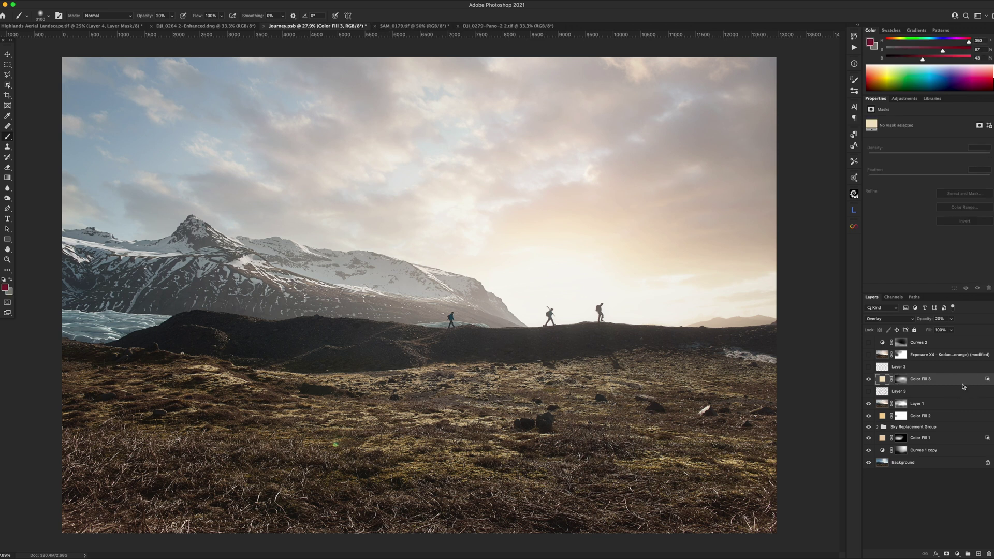
pyautogui.press('alt')
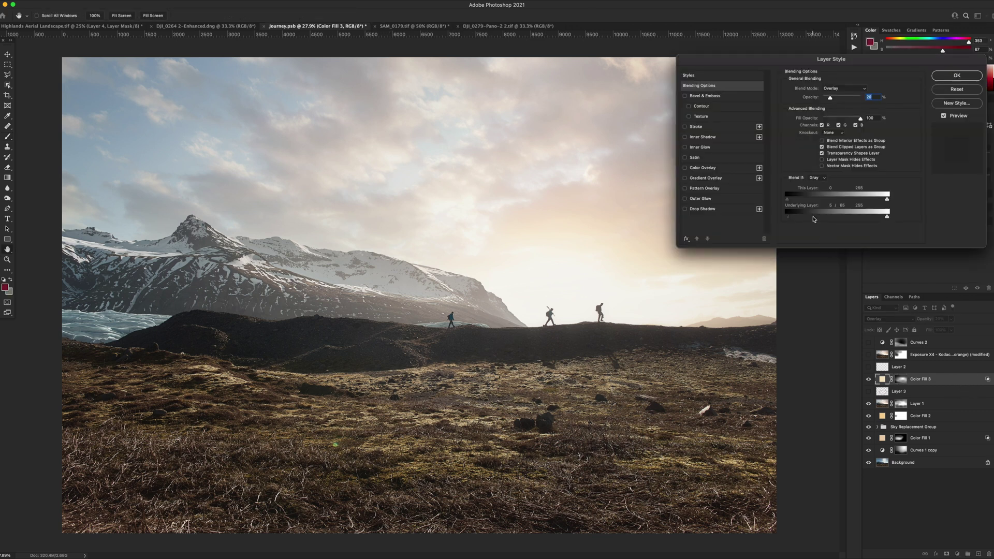
pyautogui.moveTo(813, 219); pyautogui.dragTo(797, 216)
pyautogui.moveTo(793, 216)
pyautogui.mouseDown()
pyautogui.moveTo(780, 216)
pyautogui.moveTo(842, 217)
pyautogui.moveTo(809, 218)
pyautogui.mouseUp()
pyautogui.click(940, 78)
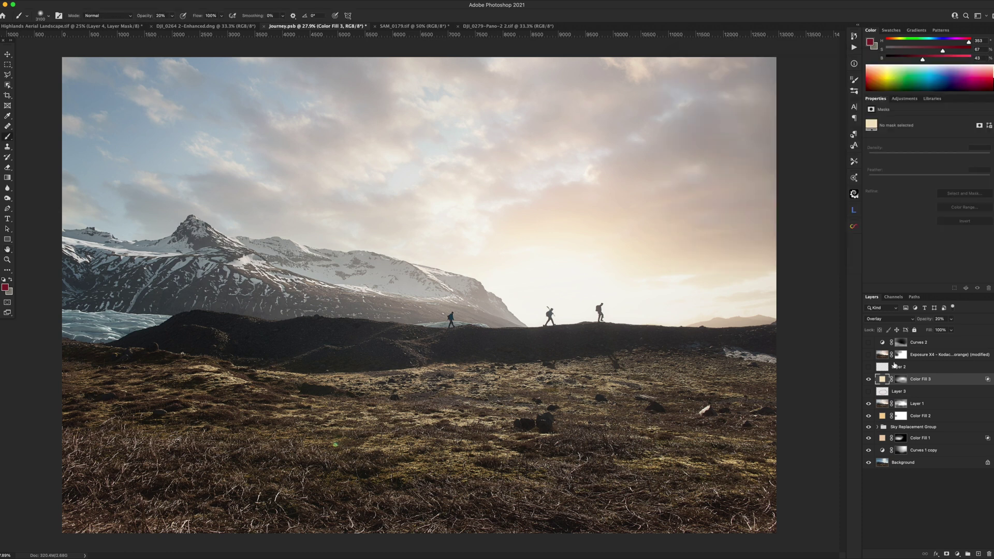
# Step: Compare the photo repeatedly with Color Fill 3 hidden and shown to judge its glow around the sun
pyautogui.click(868, 379)
pyautogui.click(868, 379)
pyautogui.click(867, 379)
pyautogui.click(868, 379)
pyautogui.click(869, 381)
pyautogui.click(868, 381)
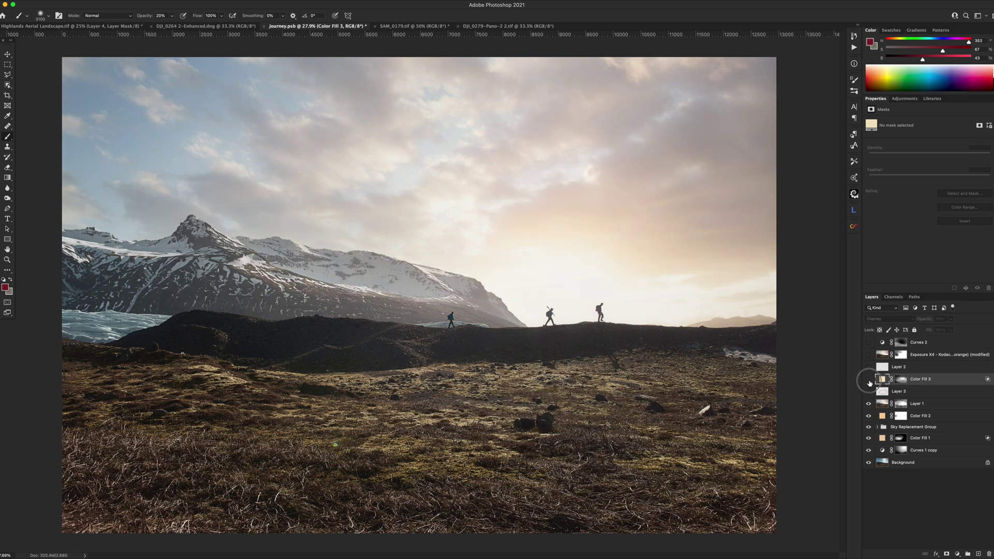
pyautogui.click(869, 380)
pyautogui.click(869, 381)
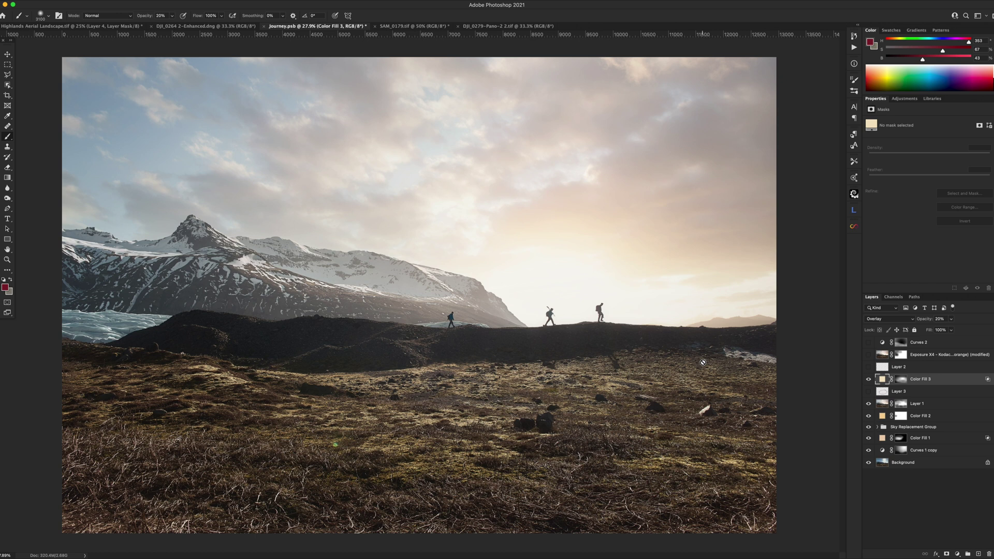
pyautogui.click(868, 380)
pyautogui.click(869, 380)
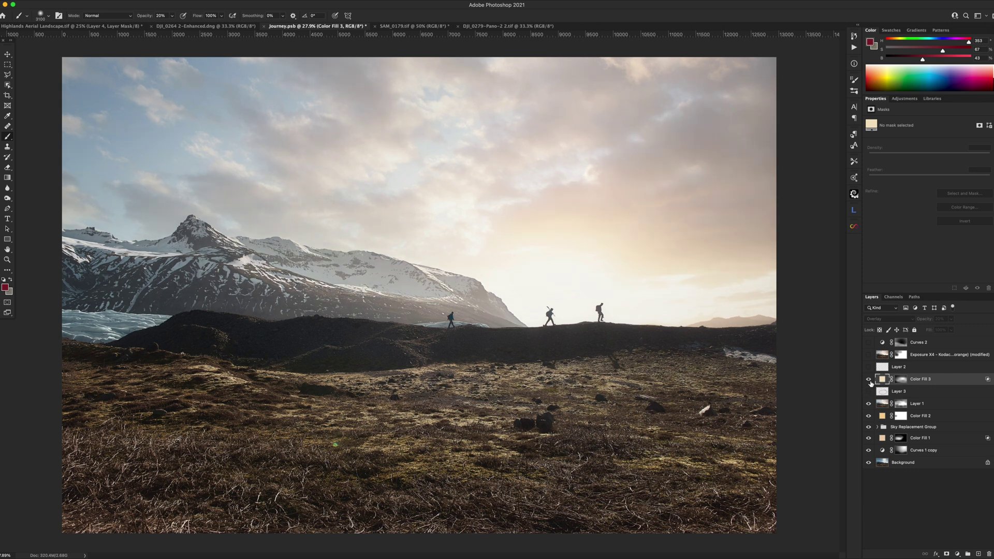
# Step: Select Color Fill 3's layer mask and set the brush opacity to 30%
pyautogui.click(900, 379)
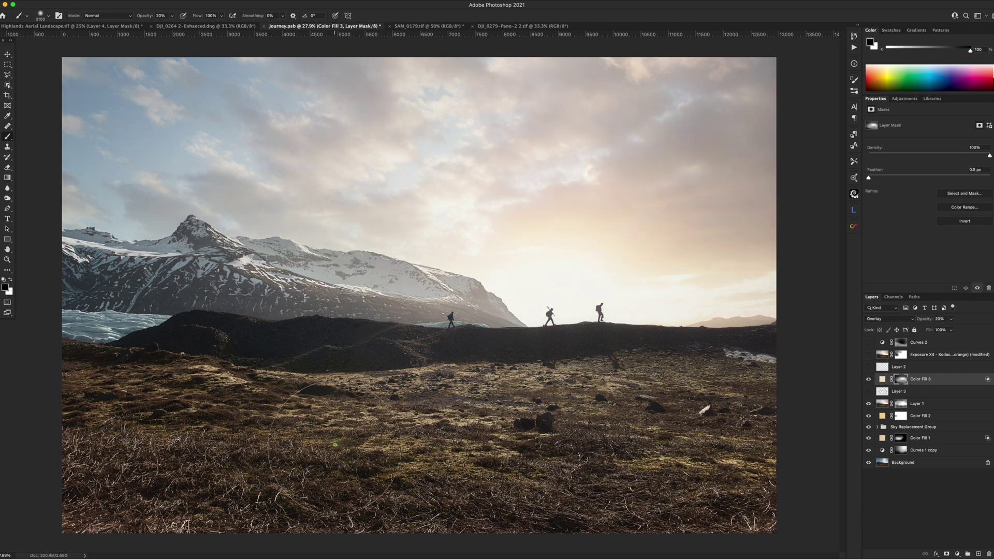
pyautogui.press('3')
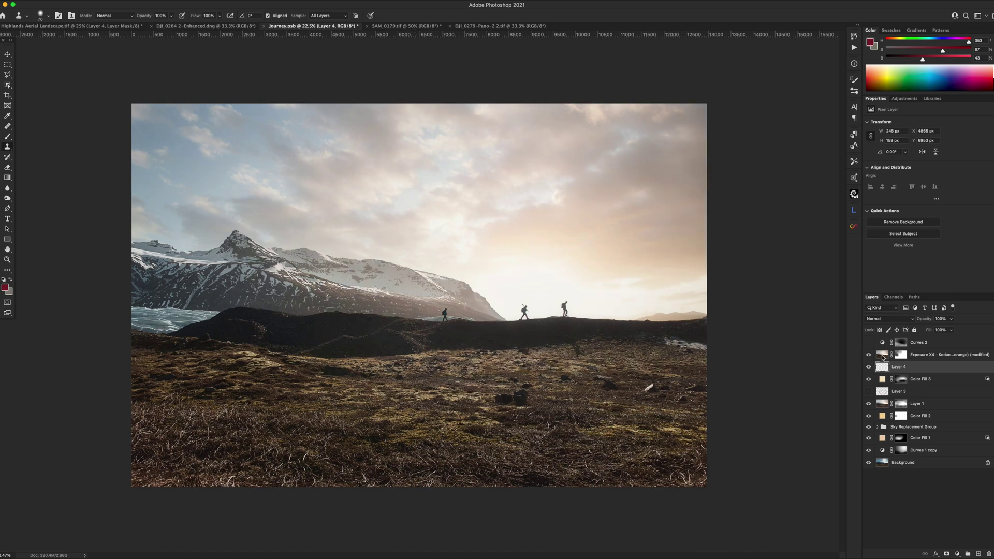
# Step: Hide the Exposure X4 Kodachrome layer and stamp all visible layers into a new layer above Layer 4
pyautogui.click(883, 356)
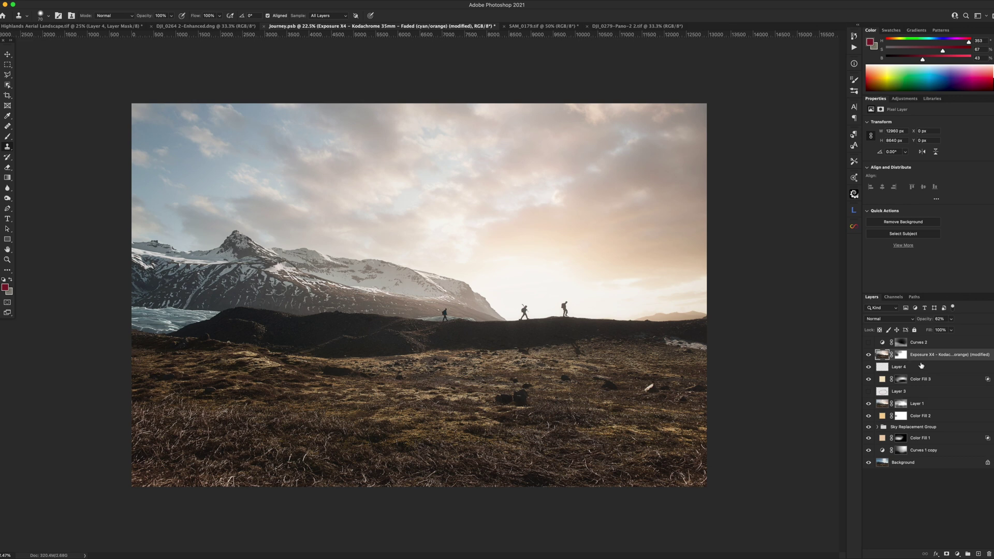
pyautogui.click(869, 358)
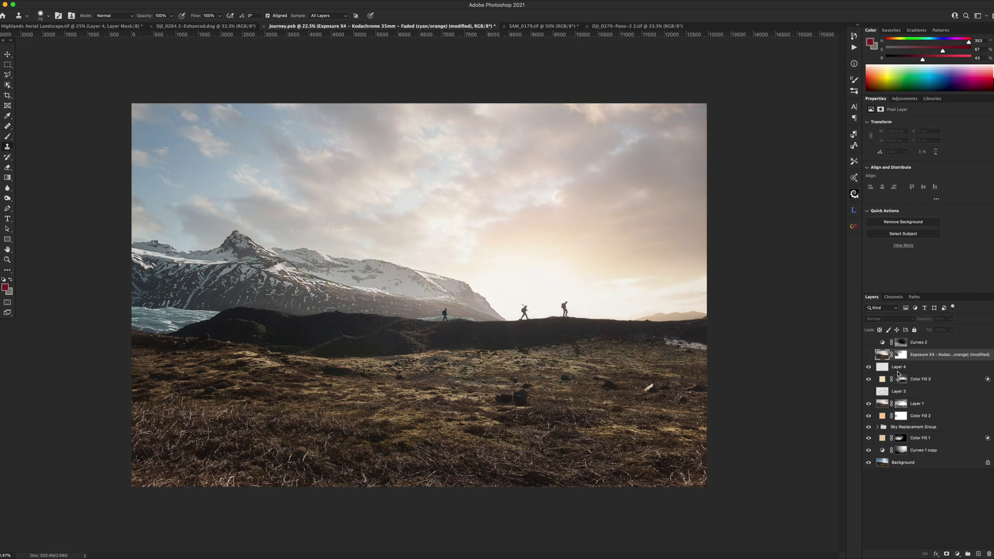
pyautogui.click(898, 373)
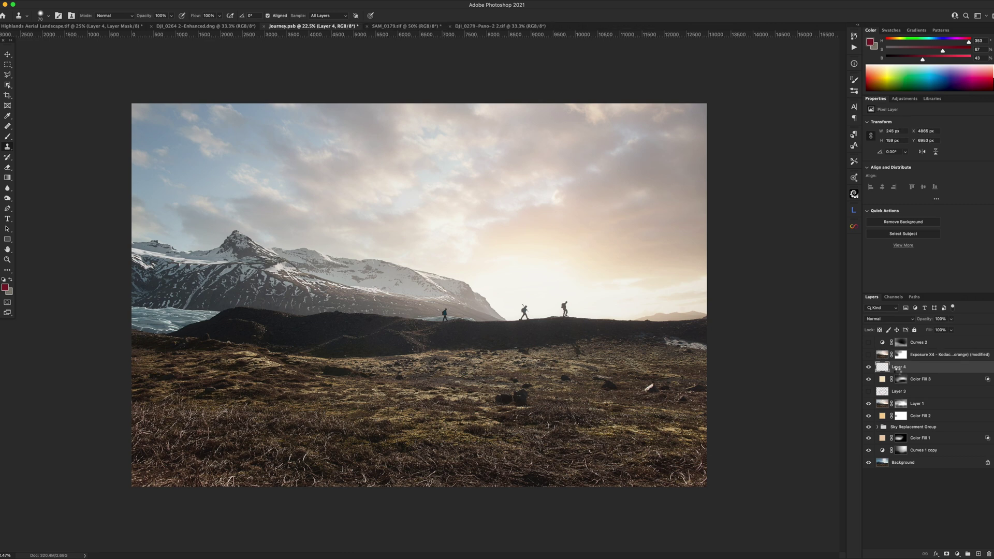
pyautogui.press('super+alt+shift+e')
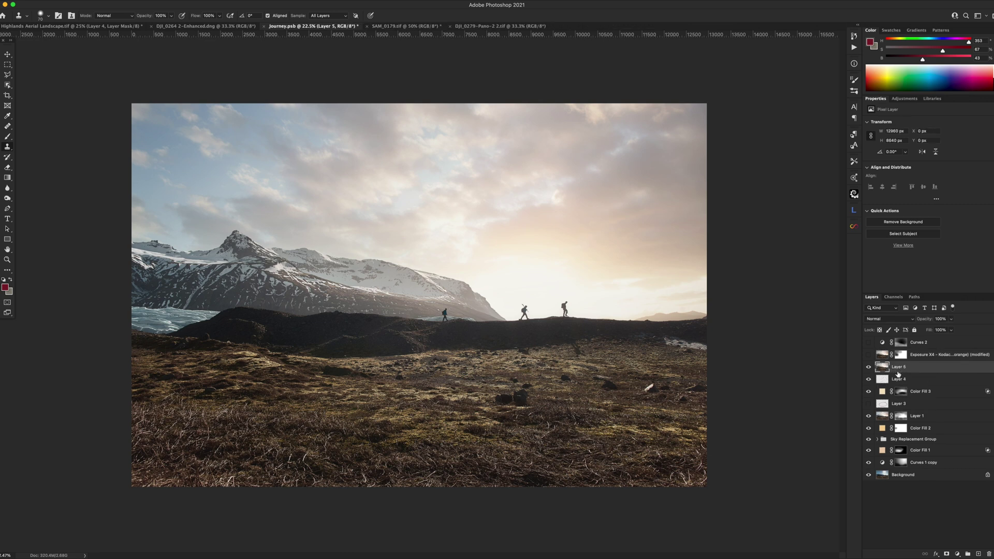
# Step: Open the stamped layer in the Exposure X4 filter, dismiss the What's New dialog and review the Saturated (Glow) and Kodachrome layers
pyautogui.click(235, 1)
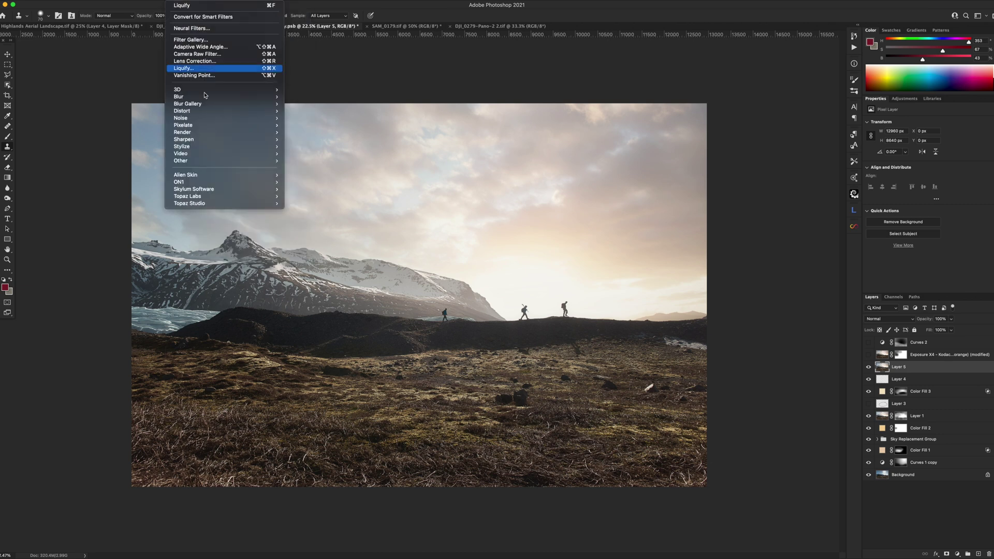
pyautogui.moveTo(242, 176)
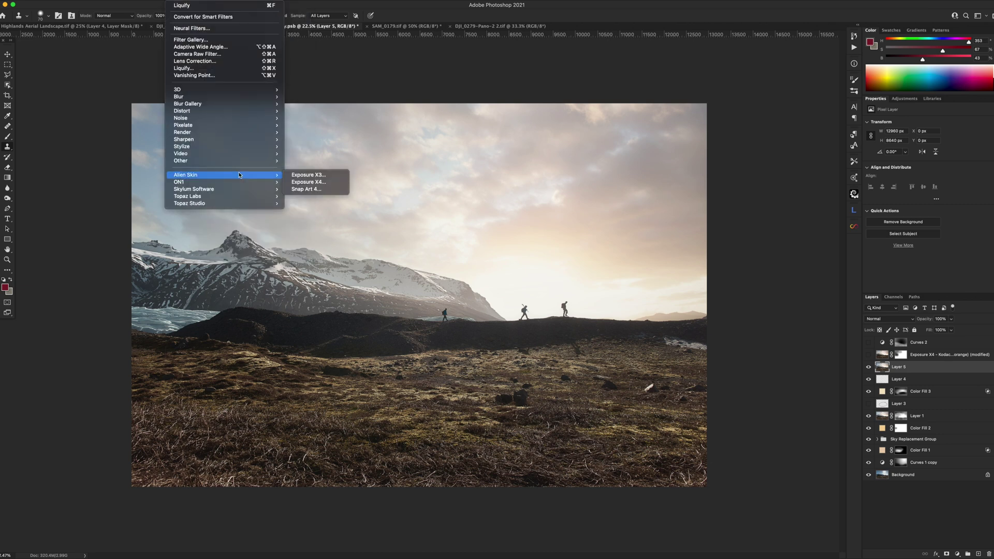
pyautogui.click(312, 182)
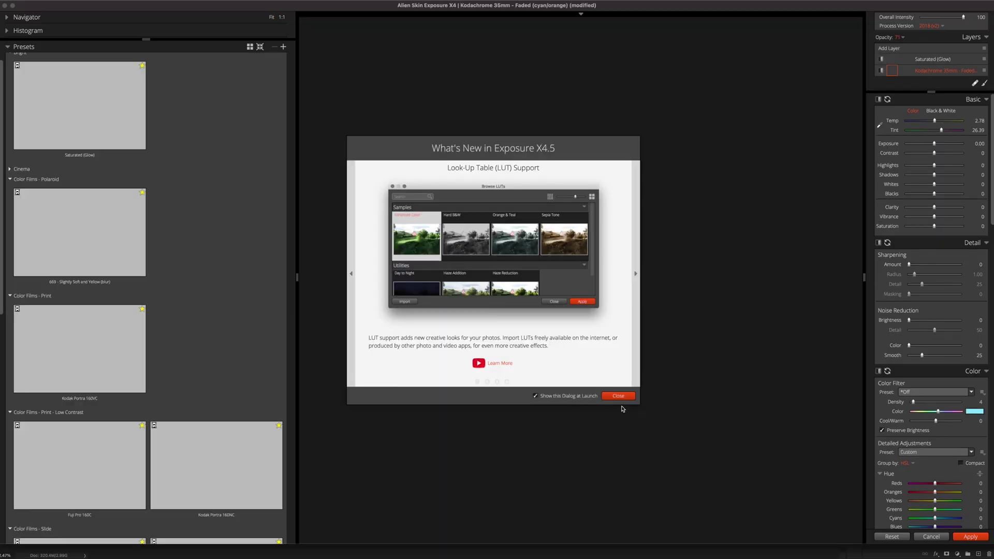
pyautogui.click(621, 397)
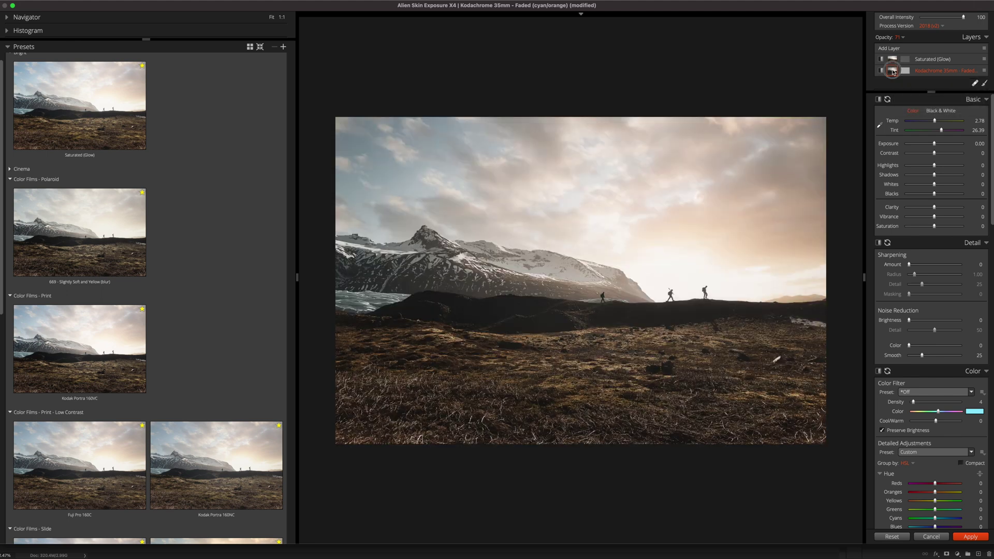
pyautogui.click(893, 61)
pyautogui.click(892, 71)
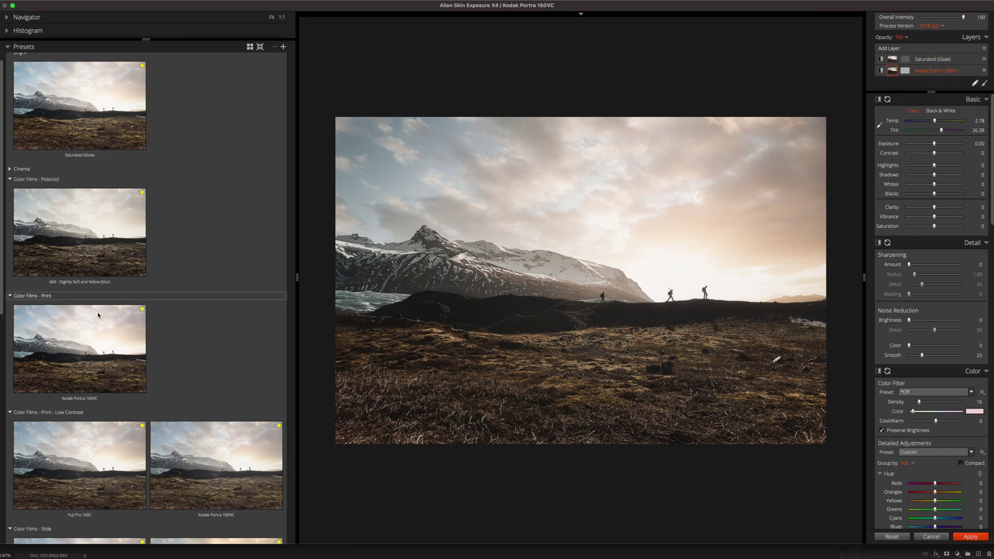
# Step: Try the Kodak Portra 160VC and Kodachrome 35mm - Faded (creamy, bright) presets on the lower layer and undo them
pyautogui.scroll(-3, 215, 335)
pyautogui.scroll(-7, 177, 323)
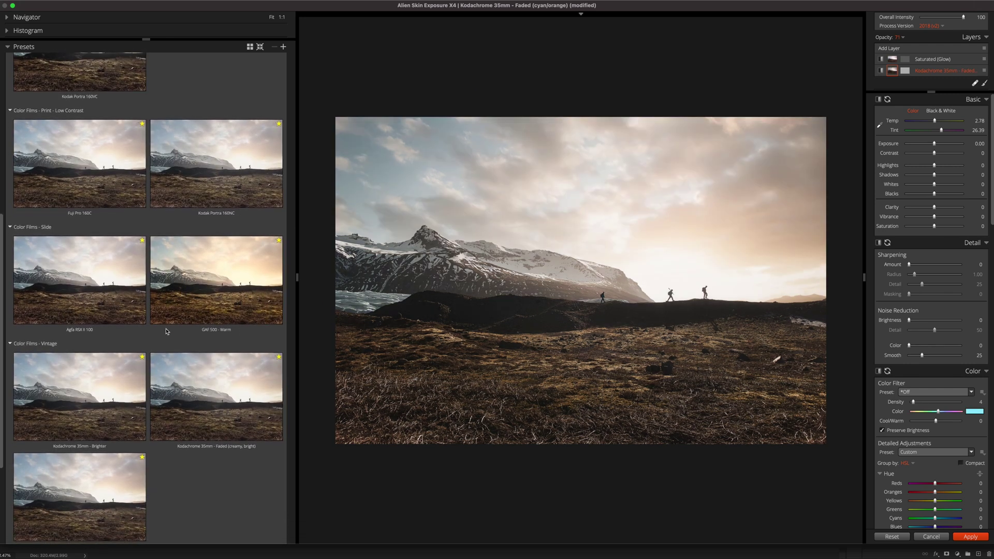
pyautogui.scroll(-5, 177, 323)
pyautogui.click(200, 262)
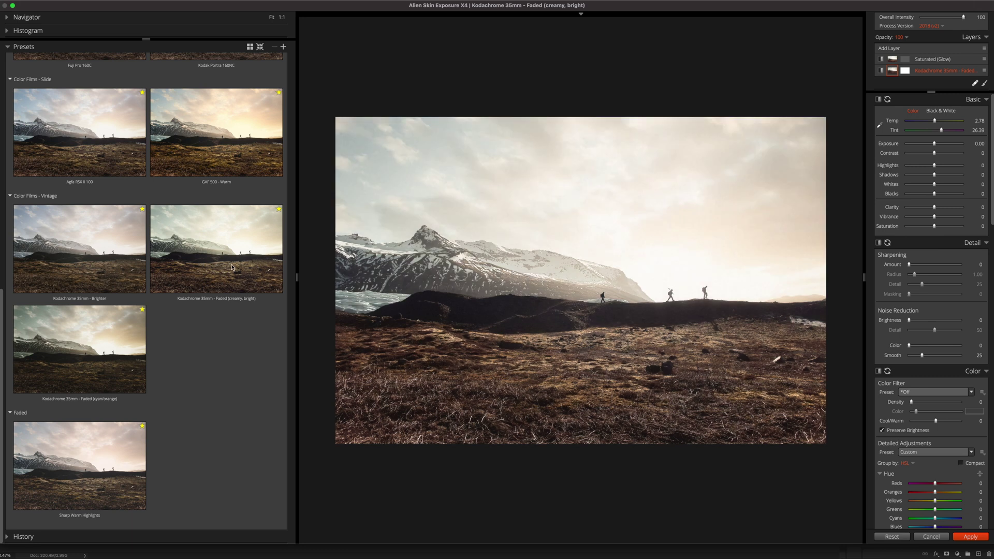
pyautogui.press('super+z')
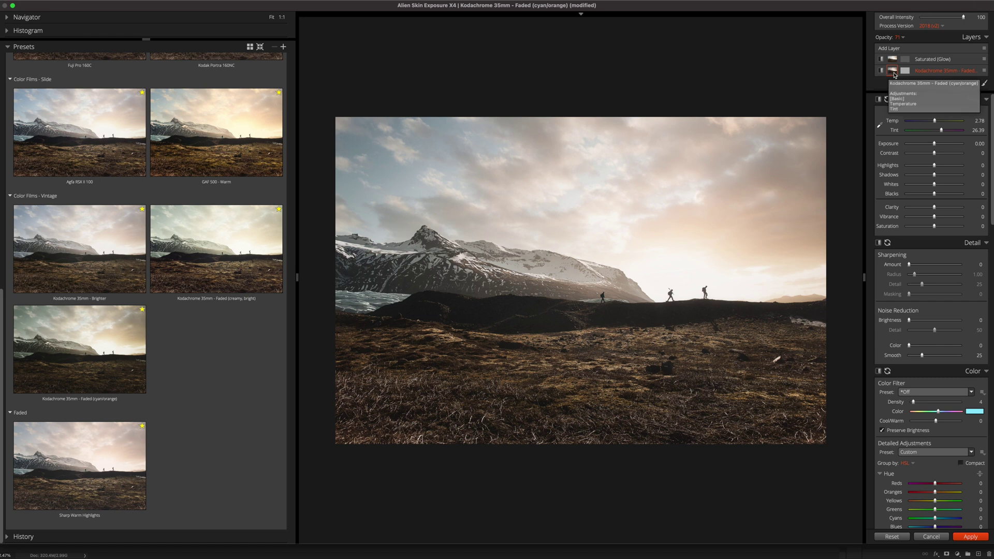
# Step: Compare the photo with the Saturated (Glow) and Kodachrome layers off and on, and exit Exposure X4 discarding the changes
pyautogui.click(892, 60)
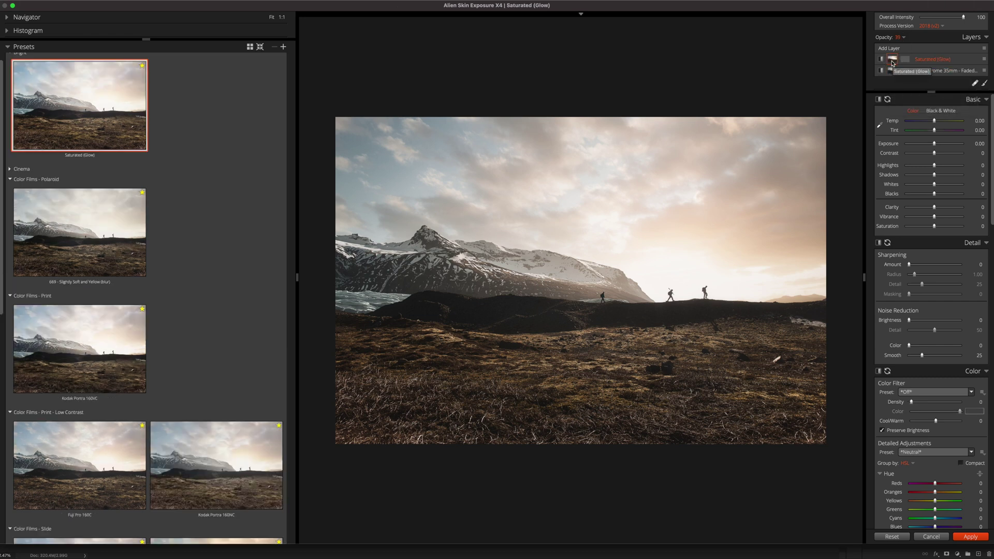
pyautogui.click(883, 60)
pyautogui.click(882, 60)
pyautogui.click(883, 60)
pyautogui.click(882, 60)
pyautogui.click(881, 71)
pyautogui.click(882, 71)
pyautogui.click(883, 72)
pyautogui.click(883, 71)
pyautogui.scroll(-1, 921, 393)
pyautogui.click(924, 538)
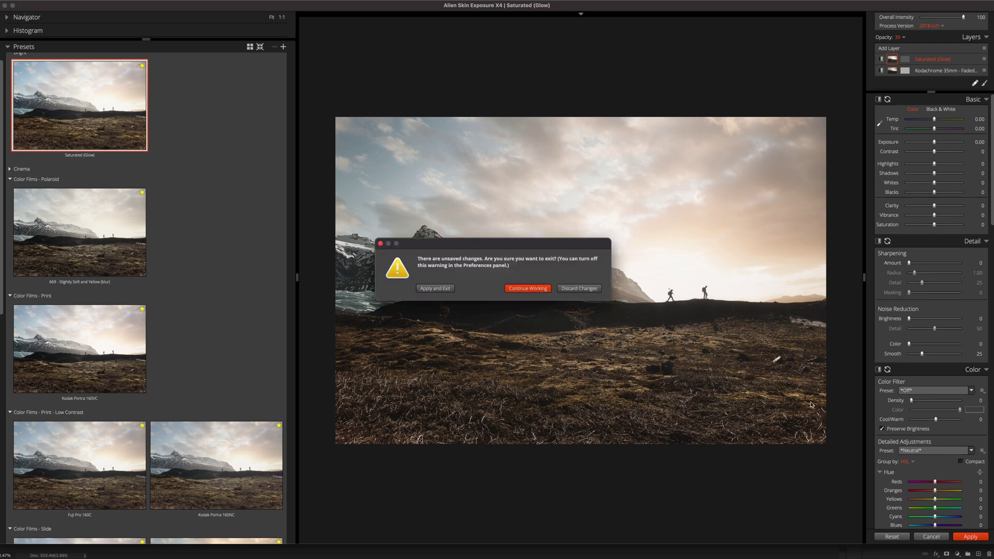
pyautogui.click(570, 288)
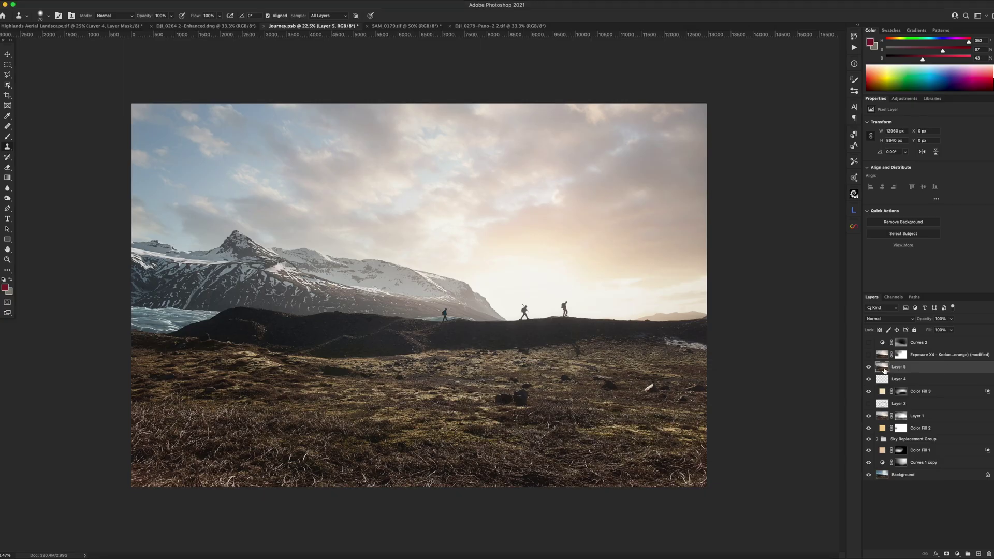
# Step: Show the existing Exposure X4 Kodachrome layer and inspect its layer mask on its own and temporarily disabled
pyautogui.click(869, 355)
pyautogui.click(903, 358)
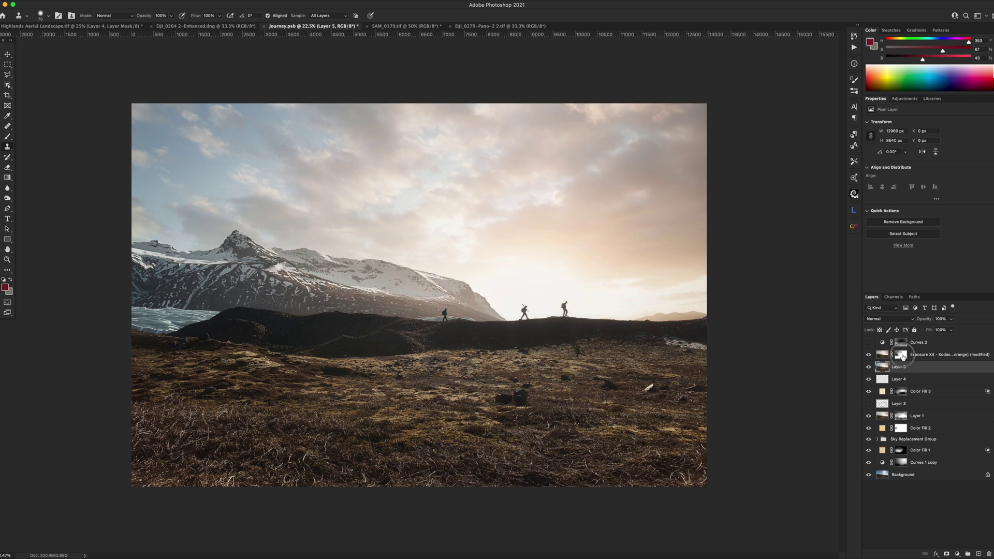
pyautogui.keyDown('alt'); pyautogui.click(903, 357); pyautogui.keyUp('alt')
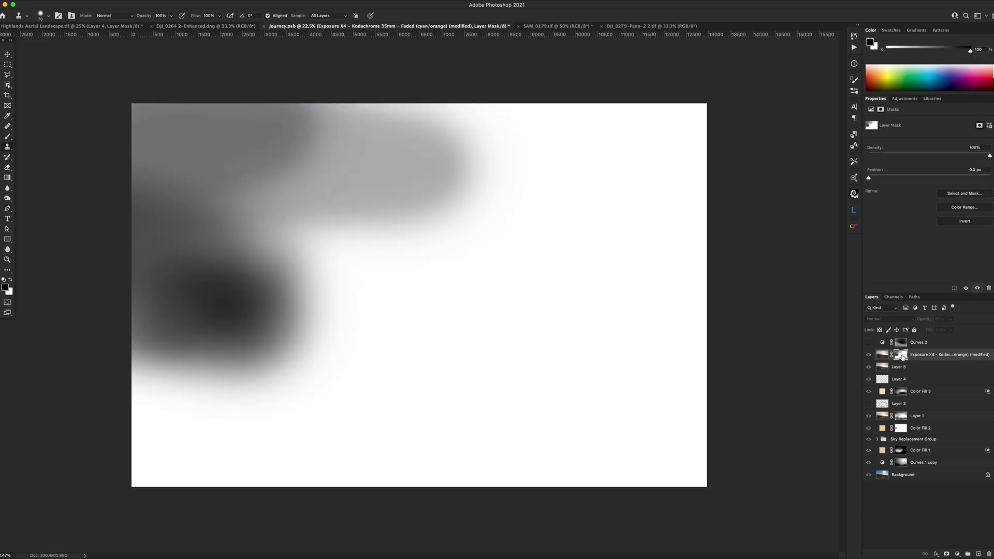
pyautogui.keyDown('alt'); pyautogui.click(901, 356); pyautogui.keyUp('alt')
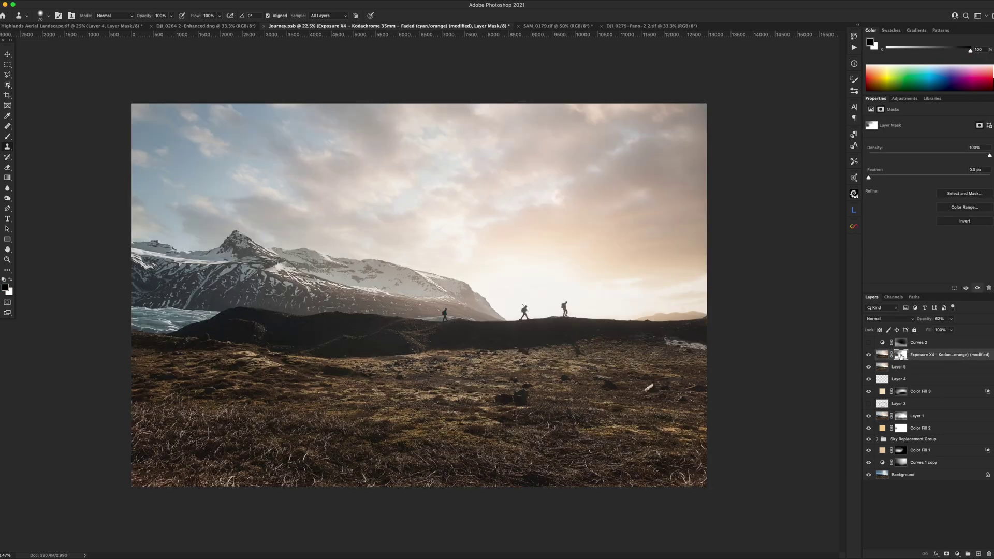
pyautogui.keyDown('shift'); pyautogui.click(901, 356); pyautogui.keyUp('shift')
pyautogui.keyDown('shift'); pyautogui.click(900, 357); pyautogui.keyUp('shift')
# Step: Select the Curves 2 adjustment layer and make it visible, comparing the photo with and without its darkening
pyautogui.click(885, 344)
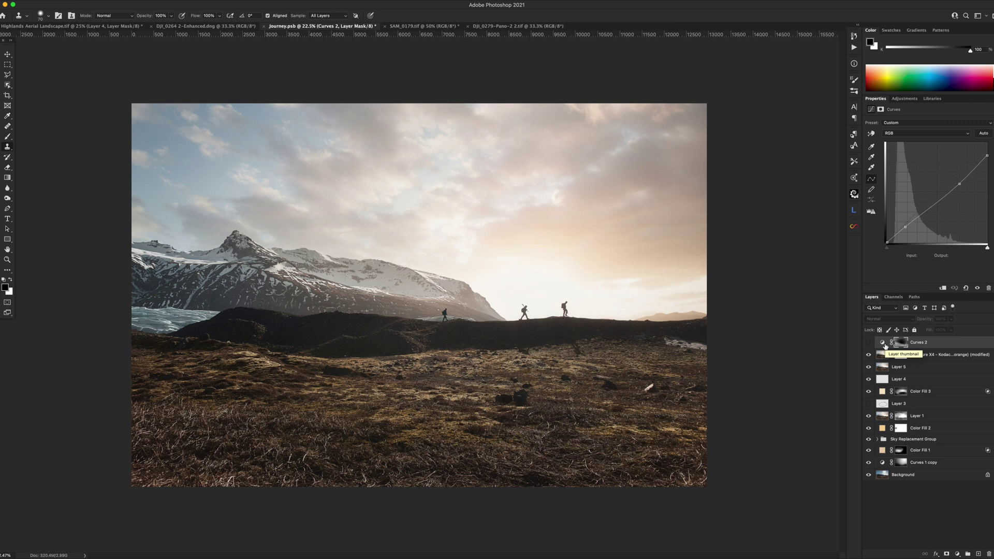
pyautogui.click(868, 344)
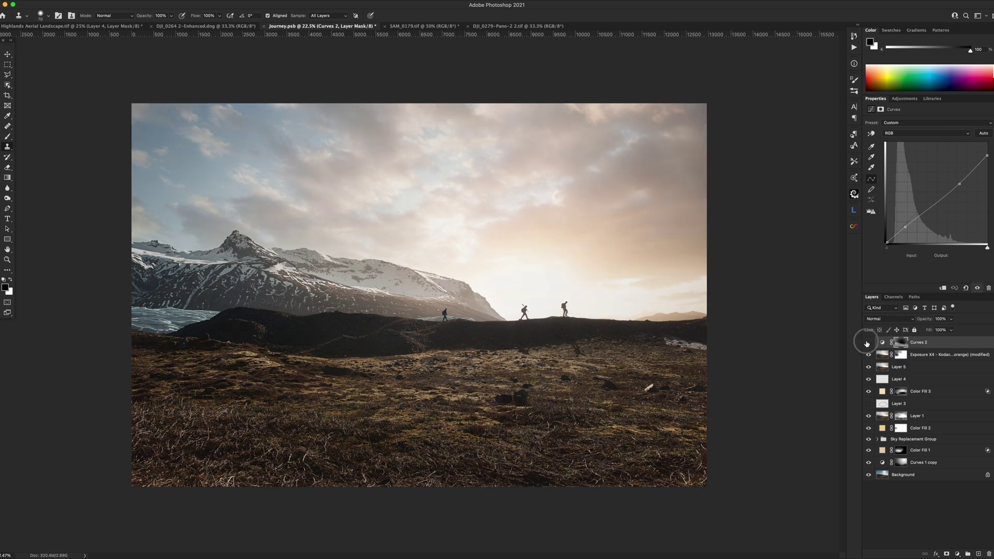
pyautogui.click(867, 343)
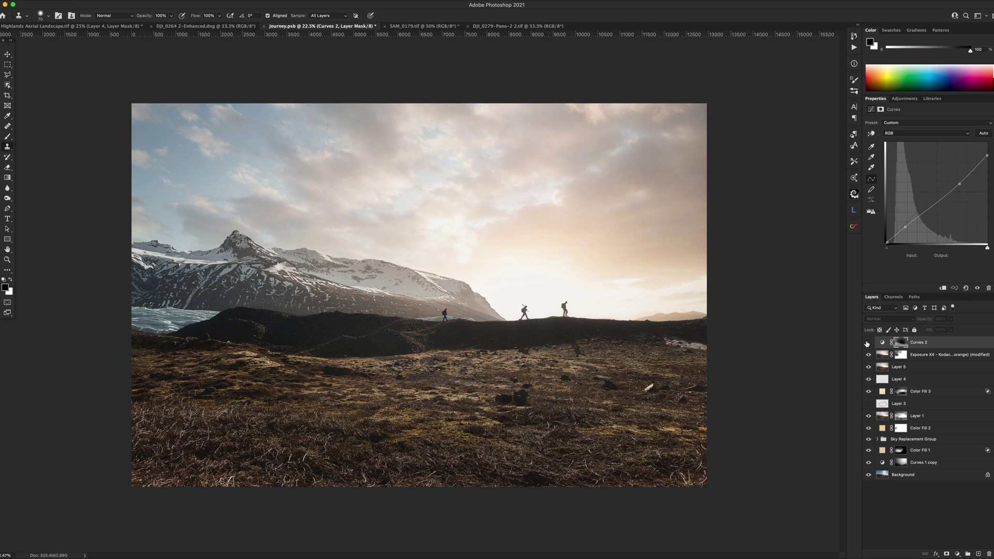
pyautogui.click(868, 342)
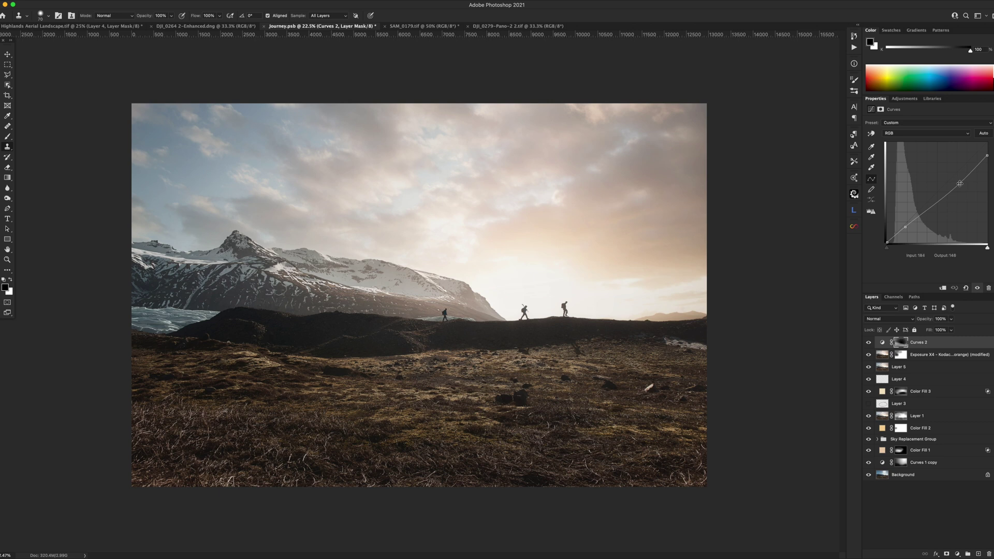
# Step: Try lowering the shadow point of the Curves 2 curve, restore it, and compare the photo with the adjustment hidden and shown
pyautogui.moveTo(905, 227); pyautogui.dragTo(905, 232)
pyautogui.moveTo(905, 231); pyautogui.dragTo(905, 227)
pyautogui.click(868, 344)
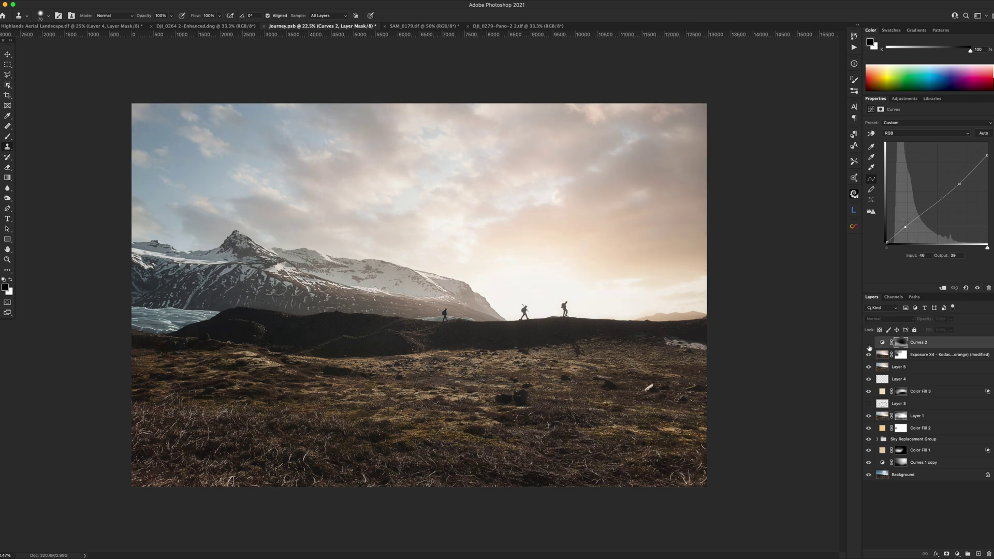
pyautogui.click(868, 343)
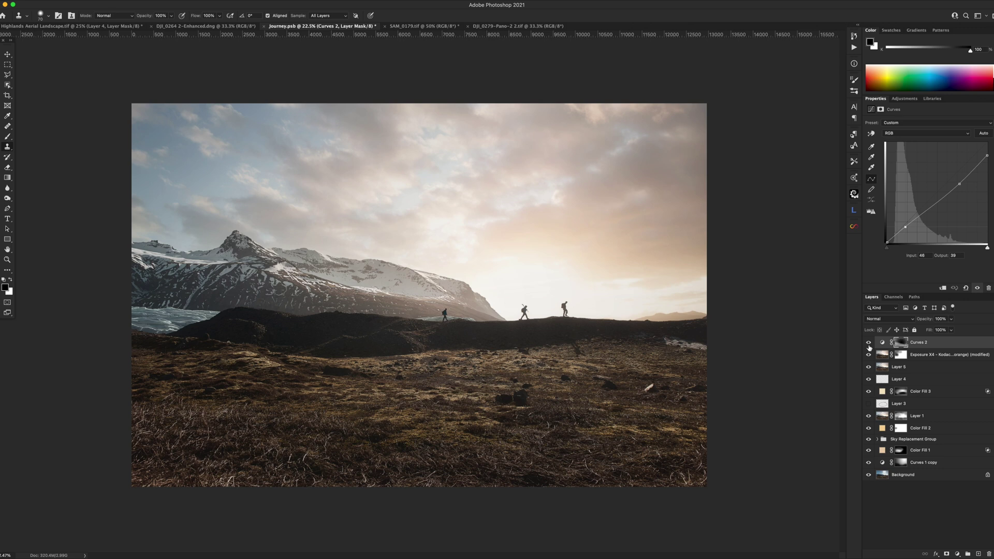
# Step: Inspect the Curves 2 layer mask by itself and compare the finished edit with only the Background layer visible
pyautogui.keyDown('alt'); pyautogui.click(897, 343); pyautogui.keyUp('alt')
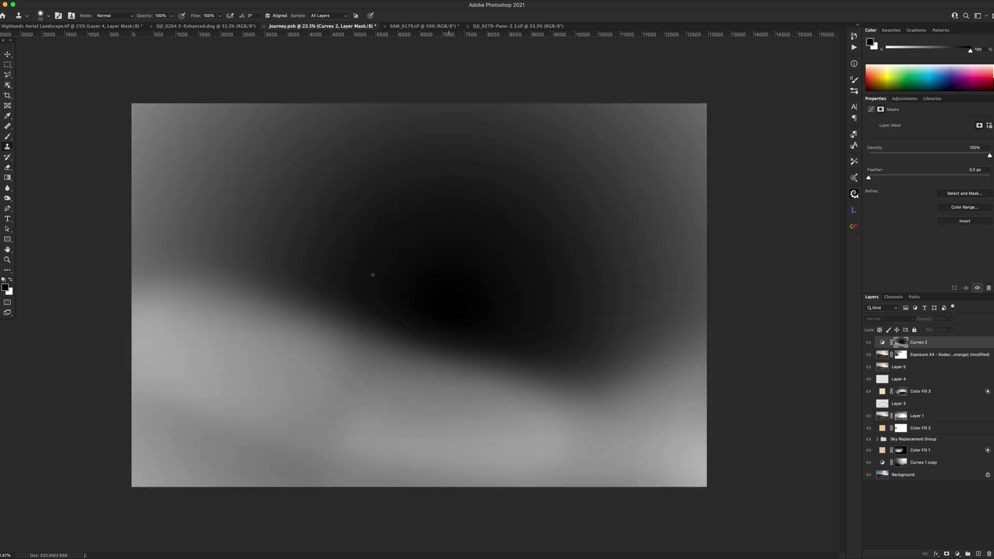
pyautogui.keyDown('alt'); pyautogui.click(899, 343); pyautogui.keyUp('alt')
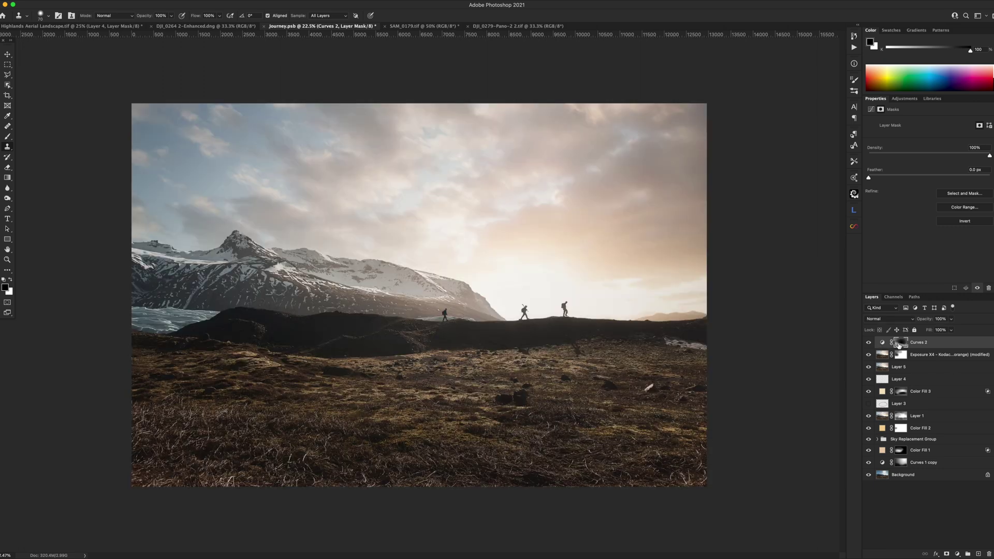
pyautogui.click(869, 344)
pyautogui.keyDown('alt'); pyautogui.click(868, 475); pyautogui.keyUp('alt')
pyautogui.keyDown('alt'); pyautogui.click(868, 474); pyautogui.keyUp('alt')
# Step: Switch to Capture One and open the Iceland Final Tiffs folder in the Scotland catalog
pyautogui.press('super+Tab')
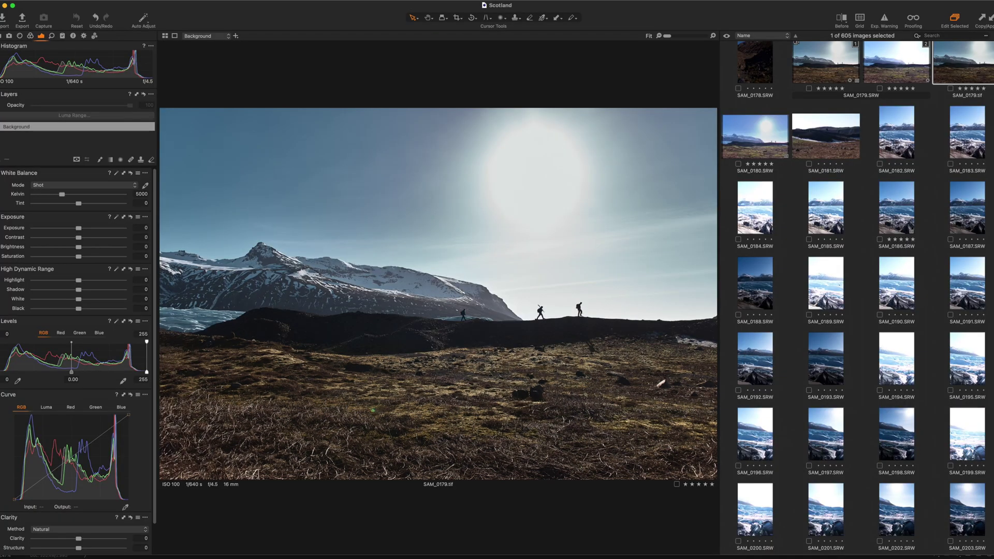
pyautogui.click(1, 36)
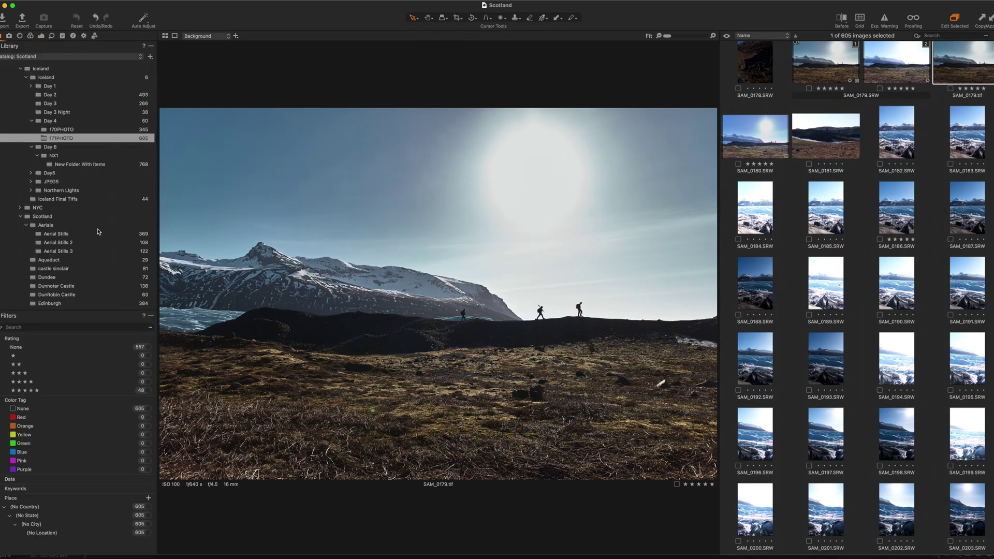
pyautogui.scroll(-2, 99, 232)
pyautogui.scroll(-6, 98, 231)
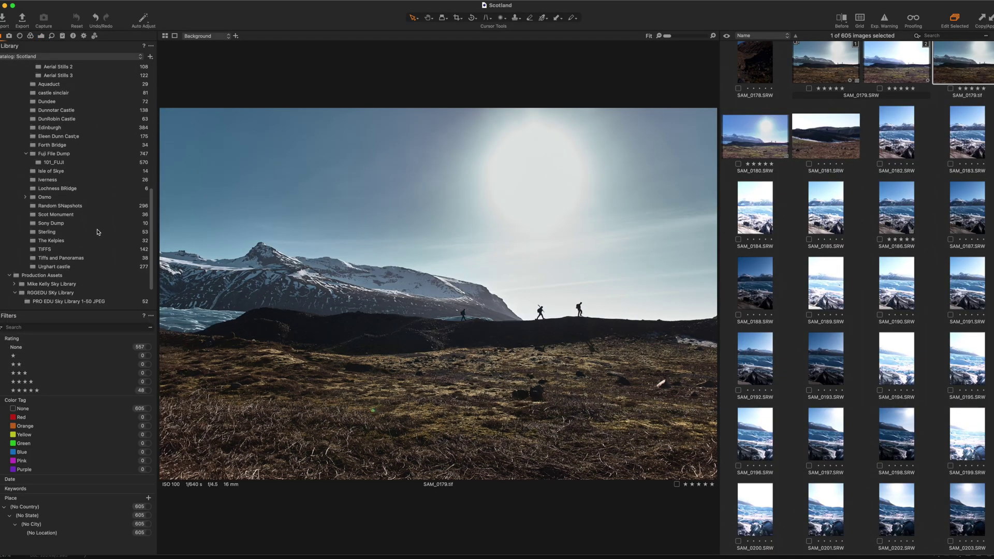
pyautogui.scroll(7, 99, 231)
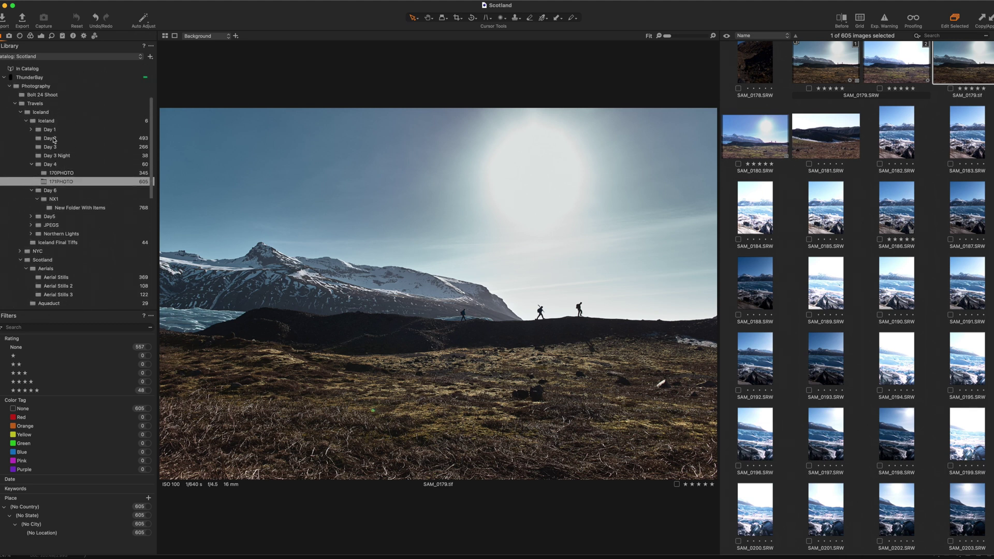
pyautogui.click(67, 208)
pyautogui.click(56, 242)
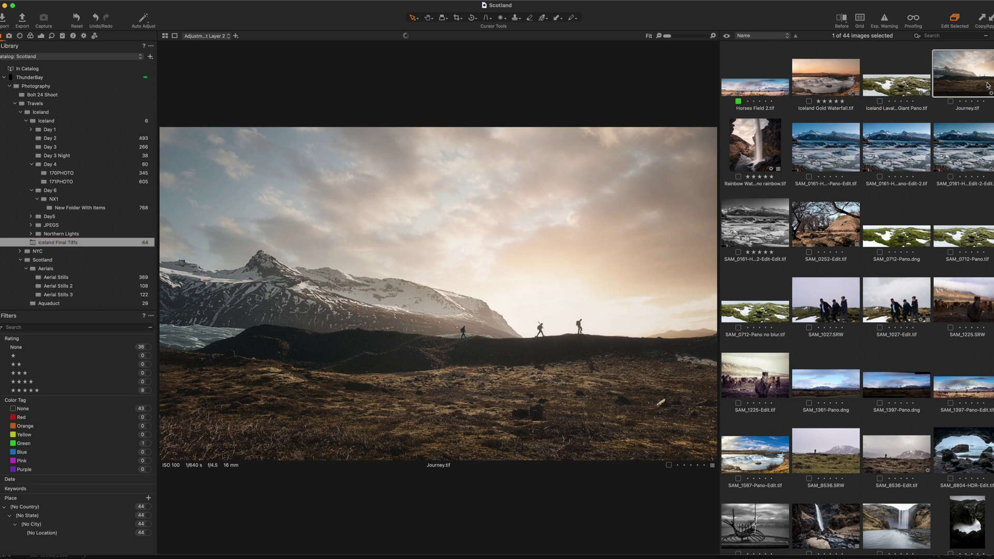
# Step: Enlarge the viewer for Journey.tif and compare the photo with Adjustment Layer 1 turned off and on
pyautogui.click(809, 97)
pyautogui.moveTo(808, 97); pyautogui.dragTo(972, 99)
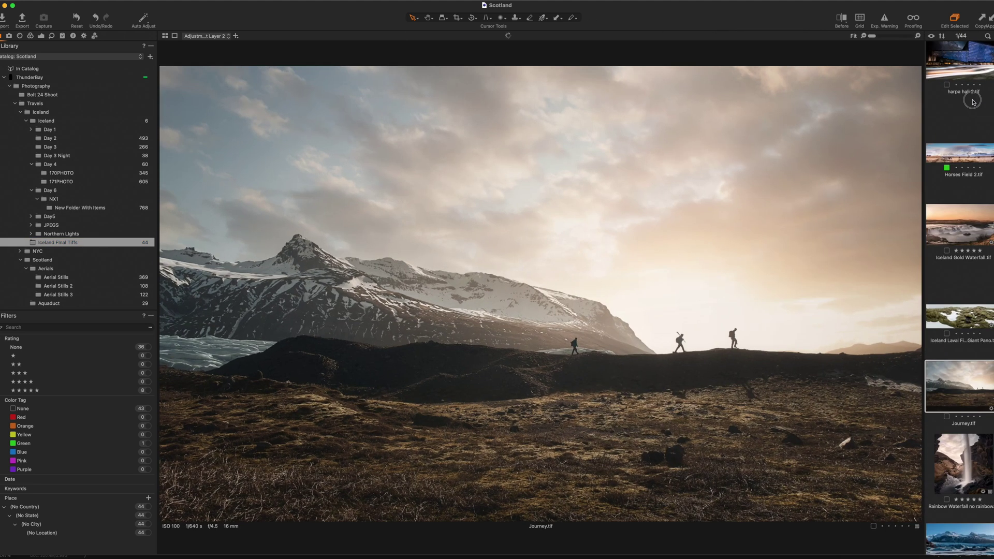
pyautogui.click(41, 35)
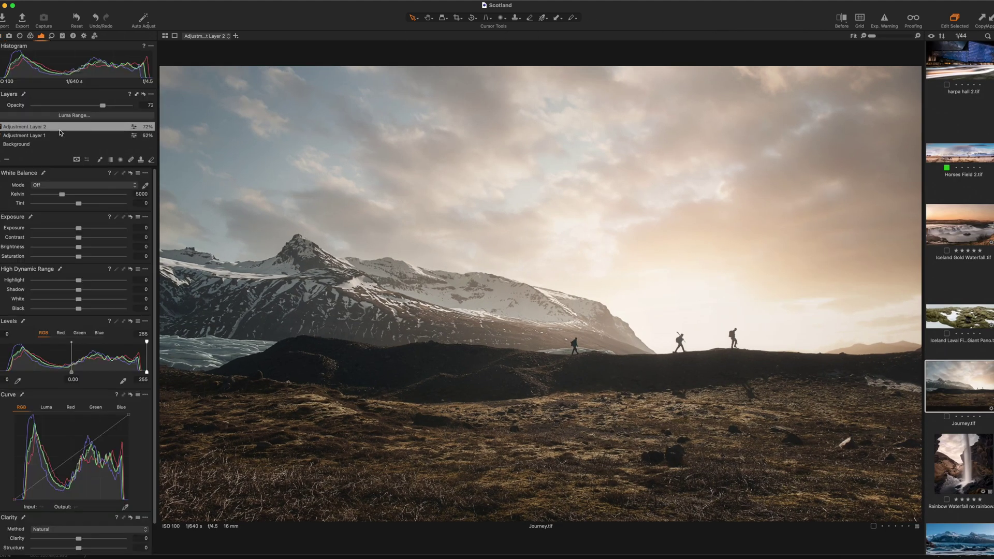
pyautogui.click(6, 136)
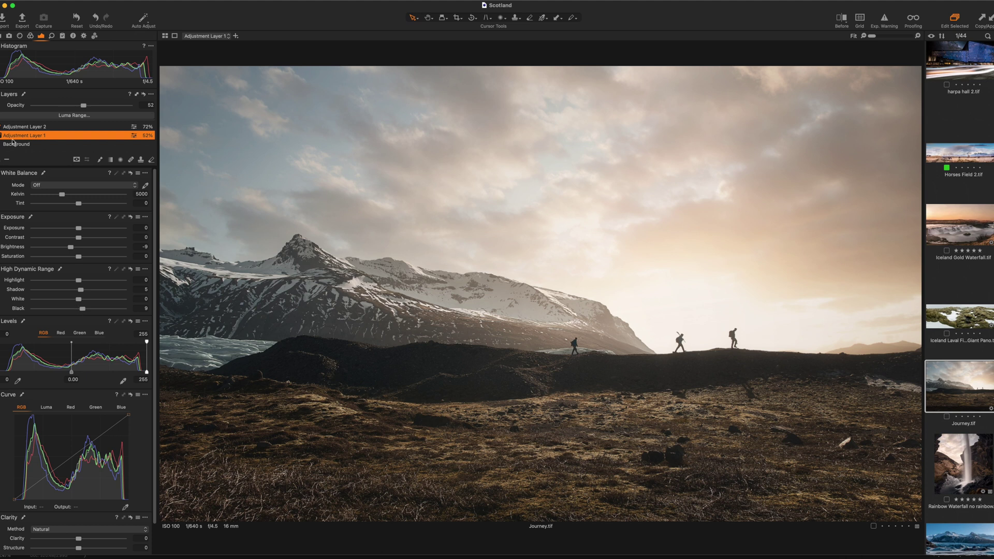
pyautogui.click(1, 137)
pyautogui.click(0, 136)
pyautogui.click(0, 136)
# Step: Inspect Adjustment Layer 2's 3-Way Color Balance and compare the photo with that layer turned off and on
pyautogui.click(1, 127)
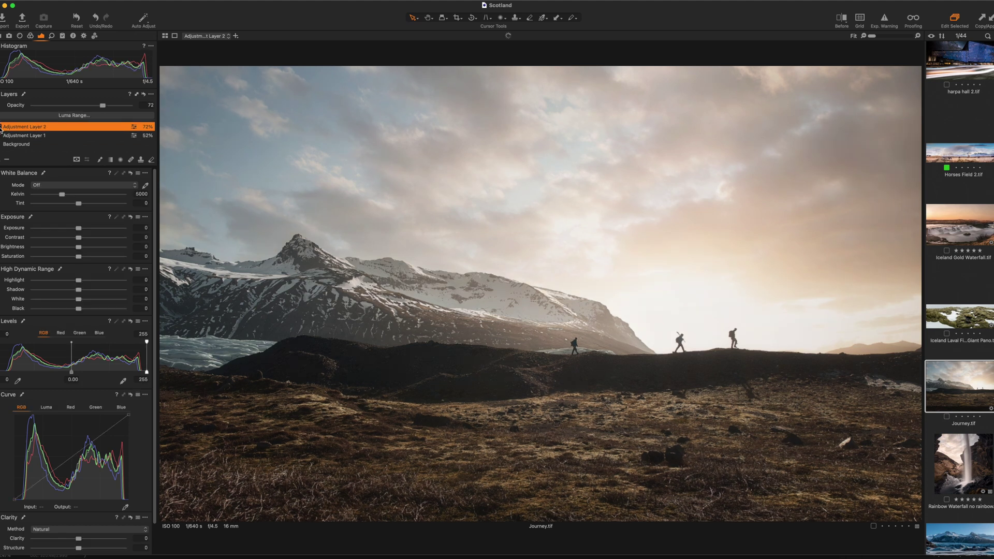
pyautogui.click(30, 35)
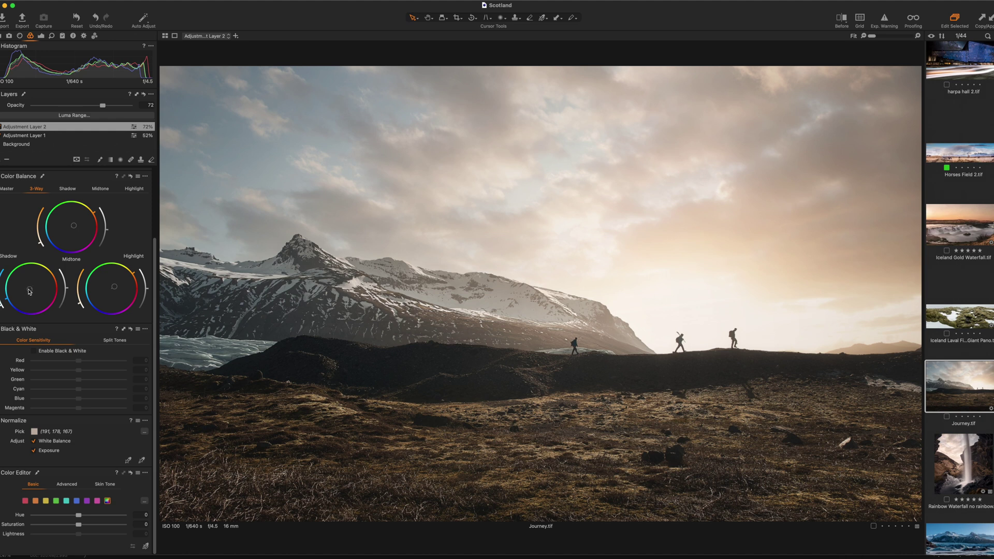
pyautogui.click(2, 126)
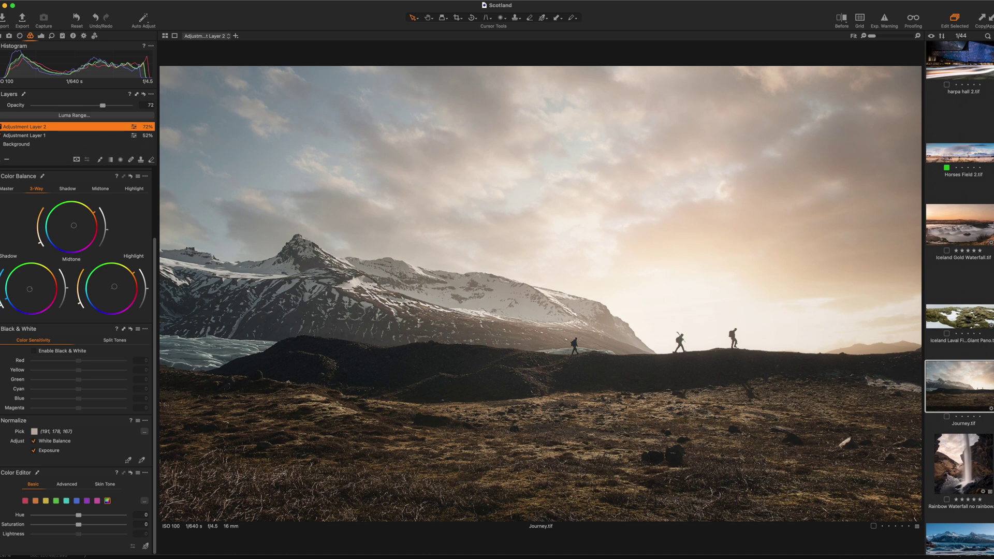
pyautogui.click(0, 127)
pyautogui.click(1, 127)
# Step: Open the 171PHOTO folder and display the second variant of the raw file SAM_0179.SRW
pyautogui.click(2, 36)
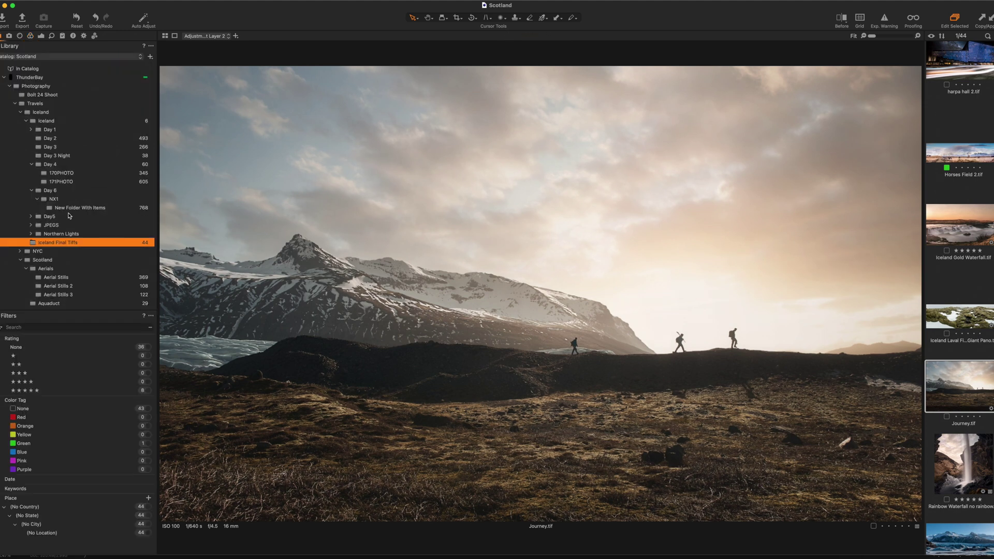
pyautogui.click(61, 184)
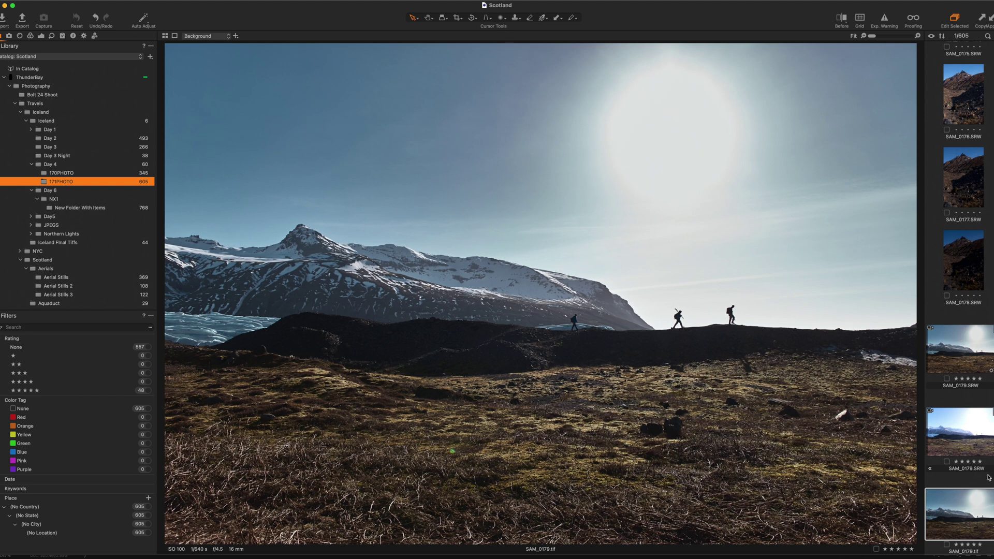
pyautogui.click(972, 412)
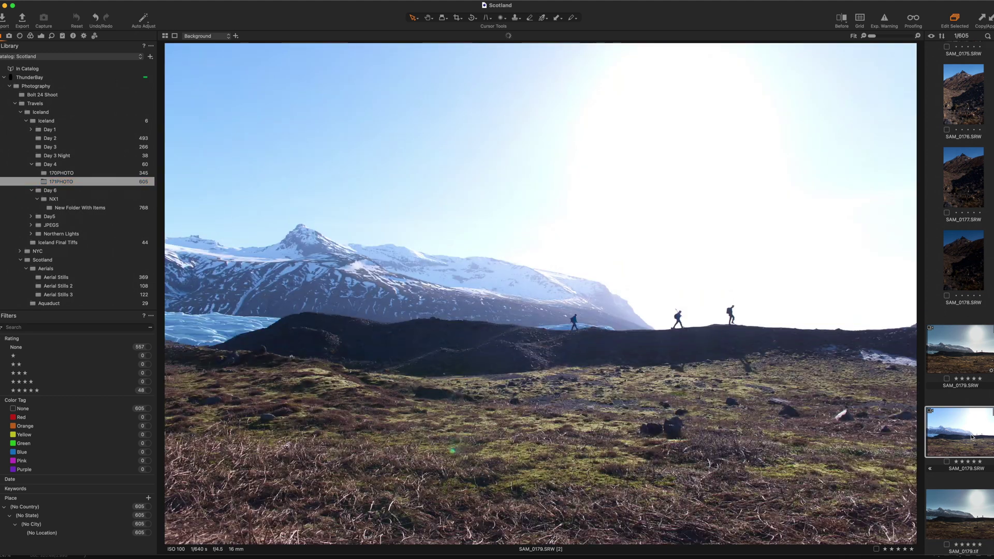